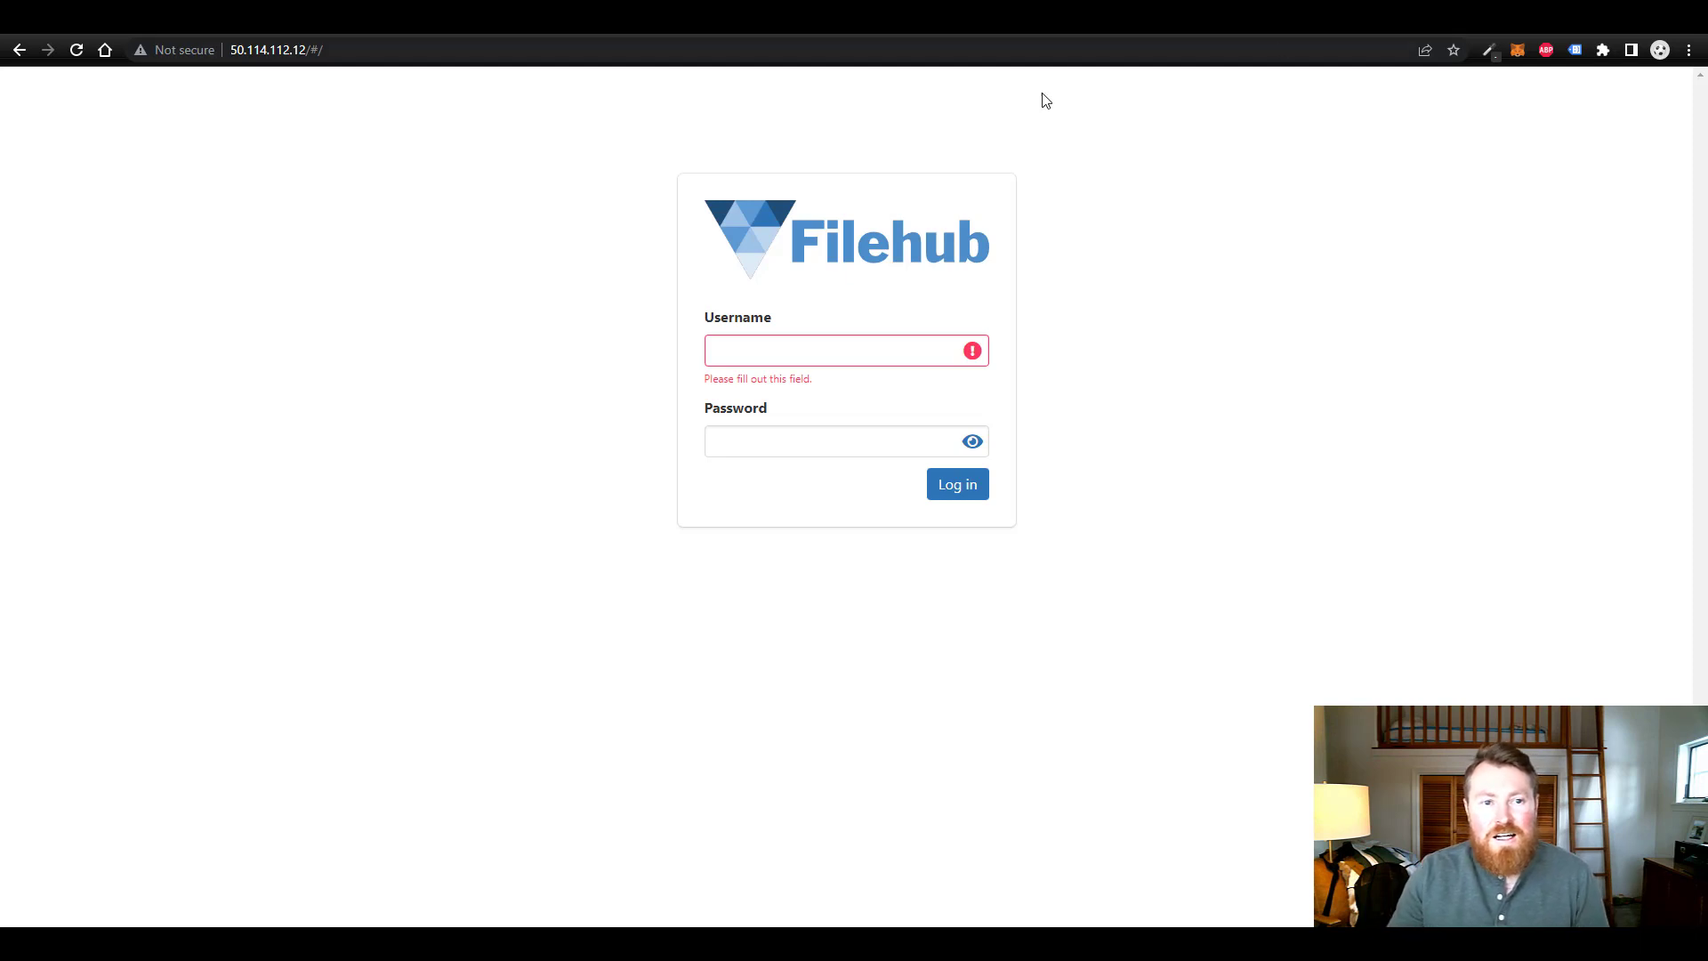
# - Sign in to Filehub as admin and dismiss Chrome's breached-password warning and save-password offer
pyautogui.click(341, 50)
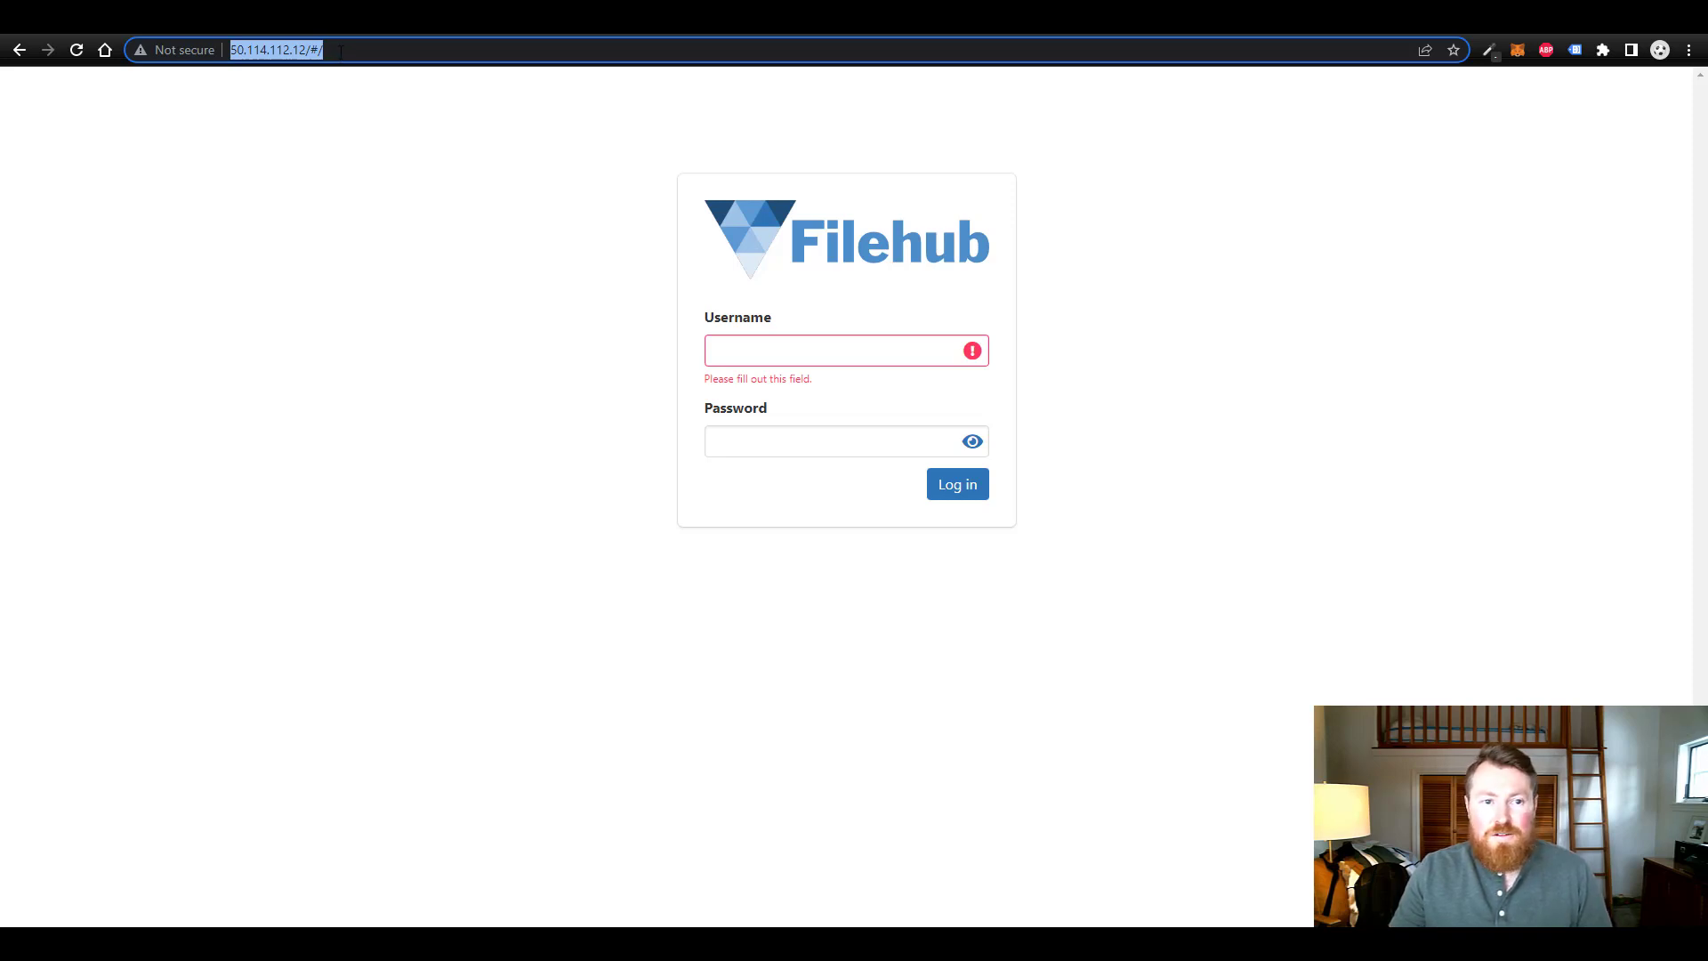
pyautogui.click(767, 342)
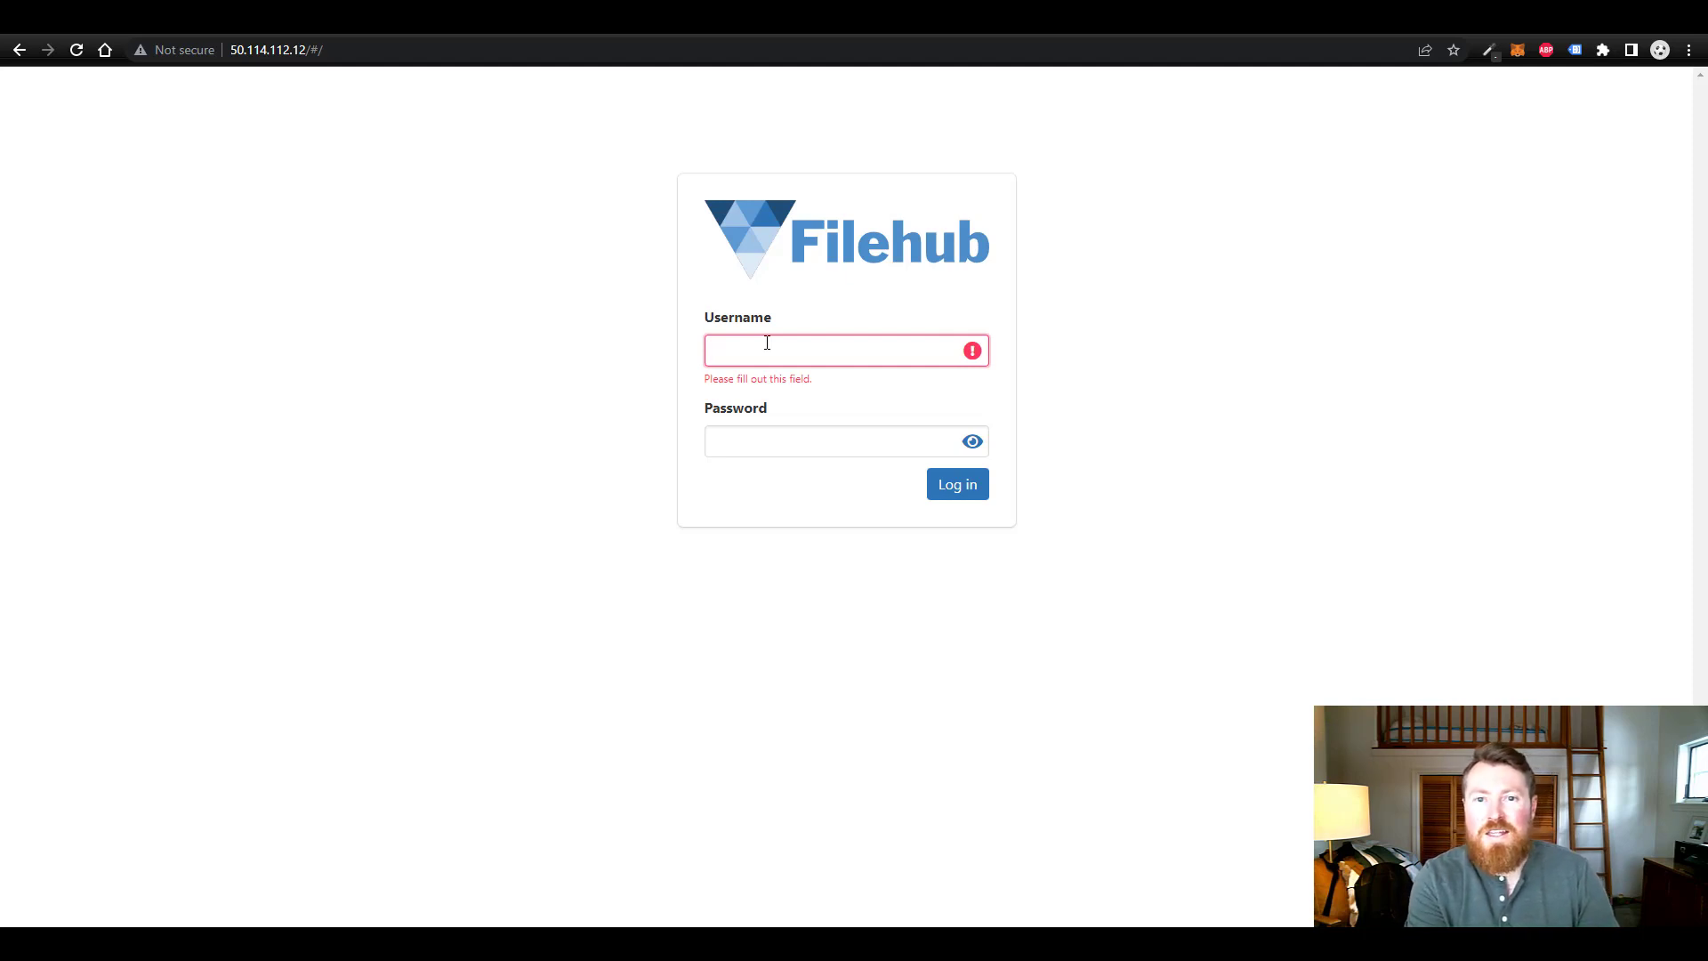
pyautogui.write('admin')
pyautogui.press('Tab')
pyautogui.write('ad')
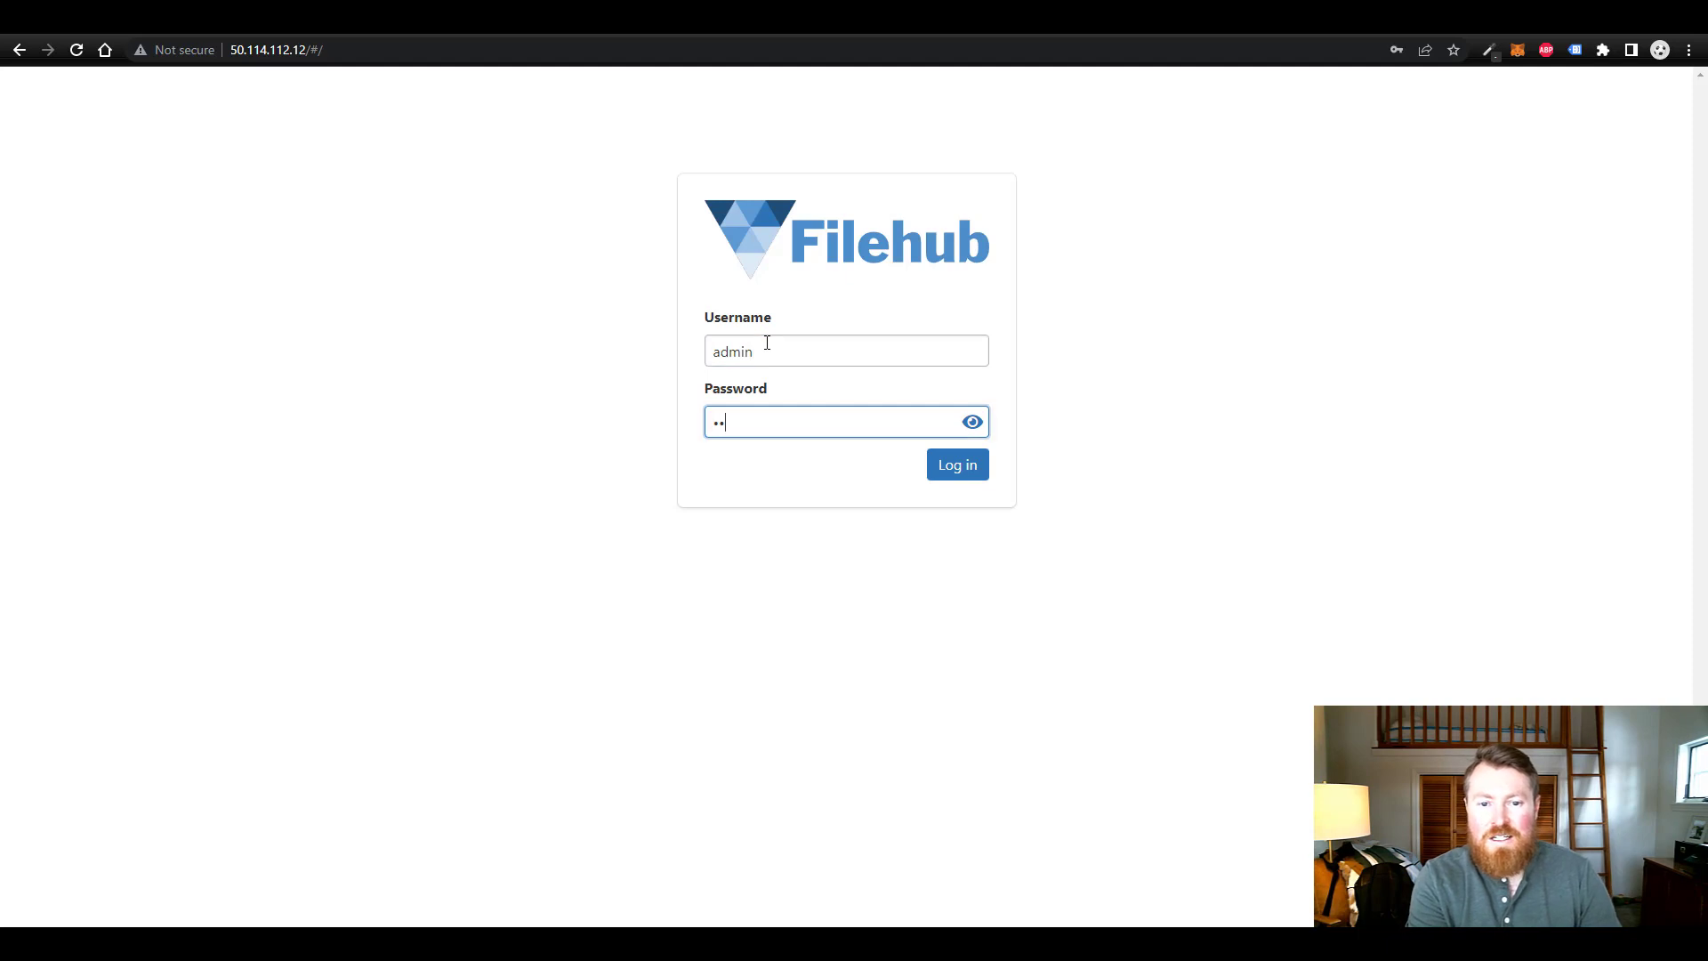
pyautogui.write('••••••')
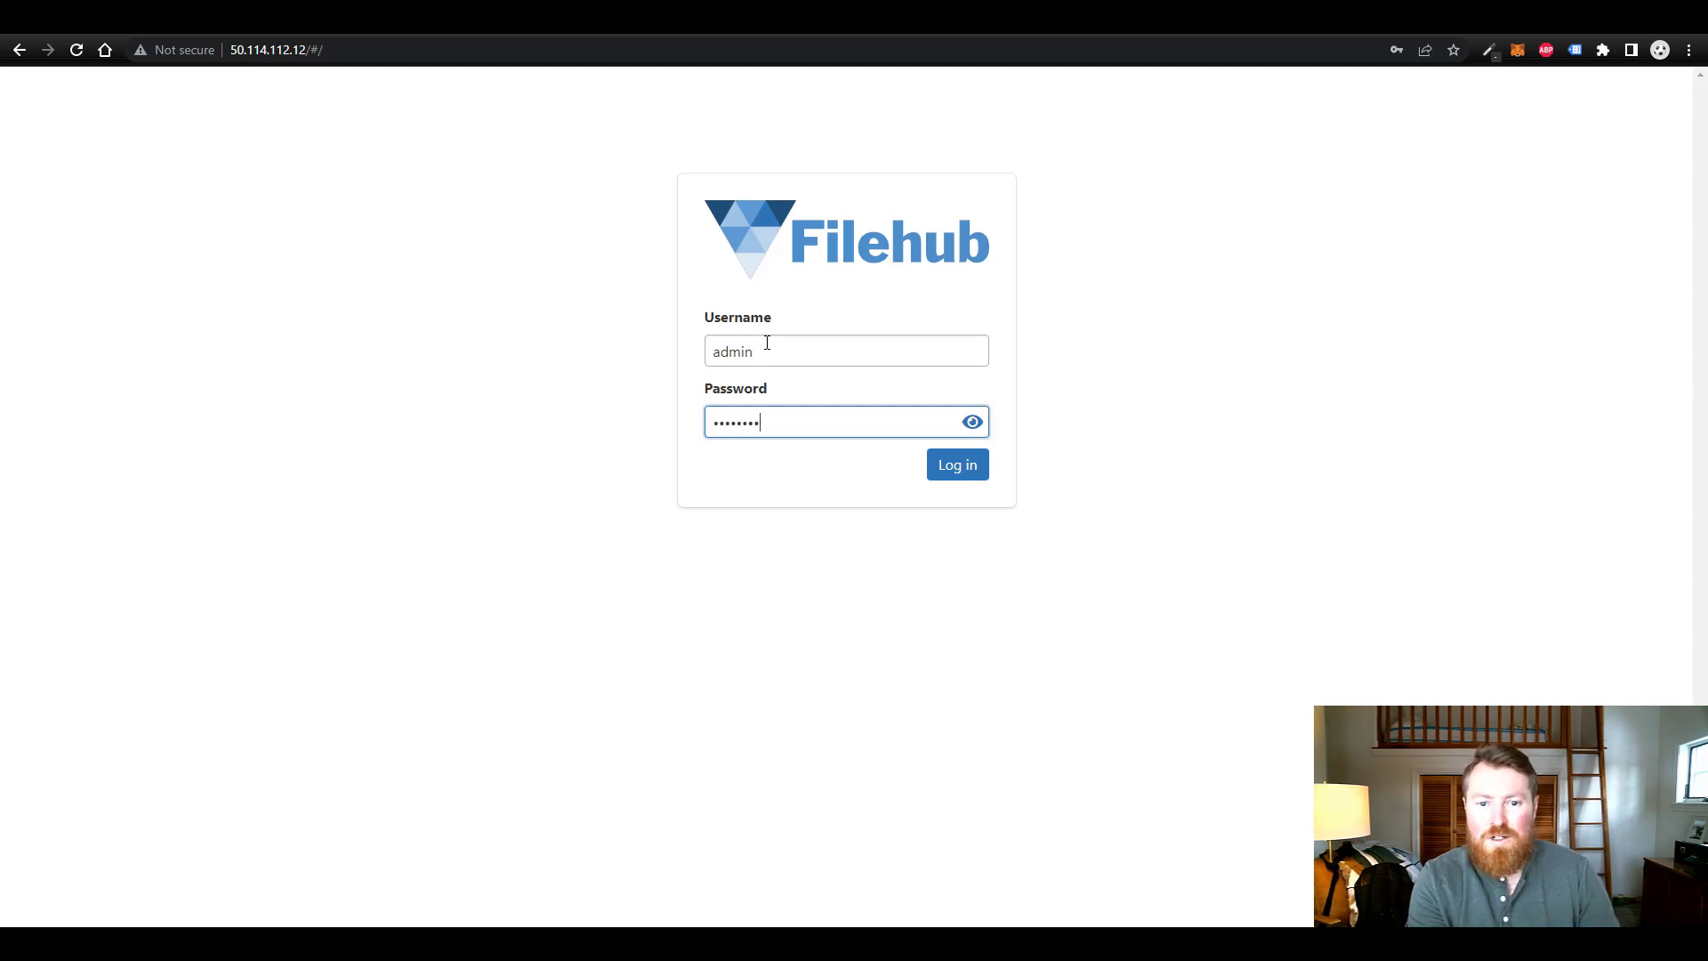
pyautogui.press('Return')
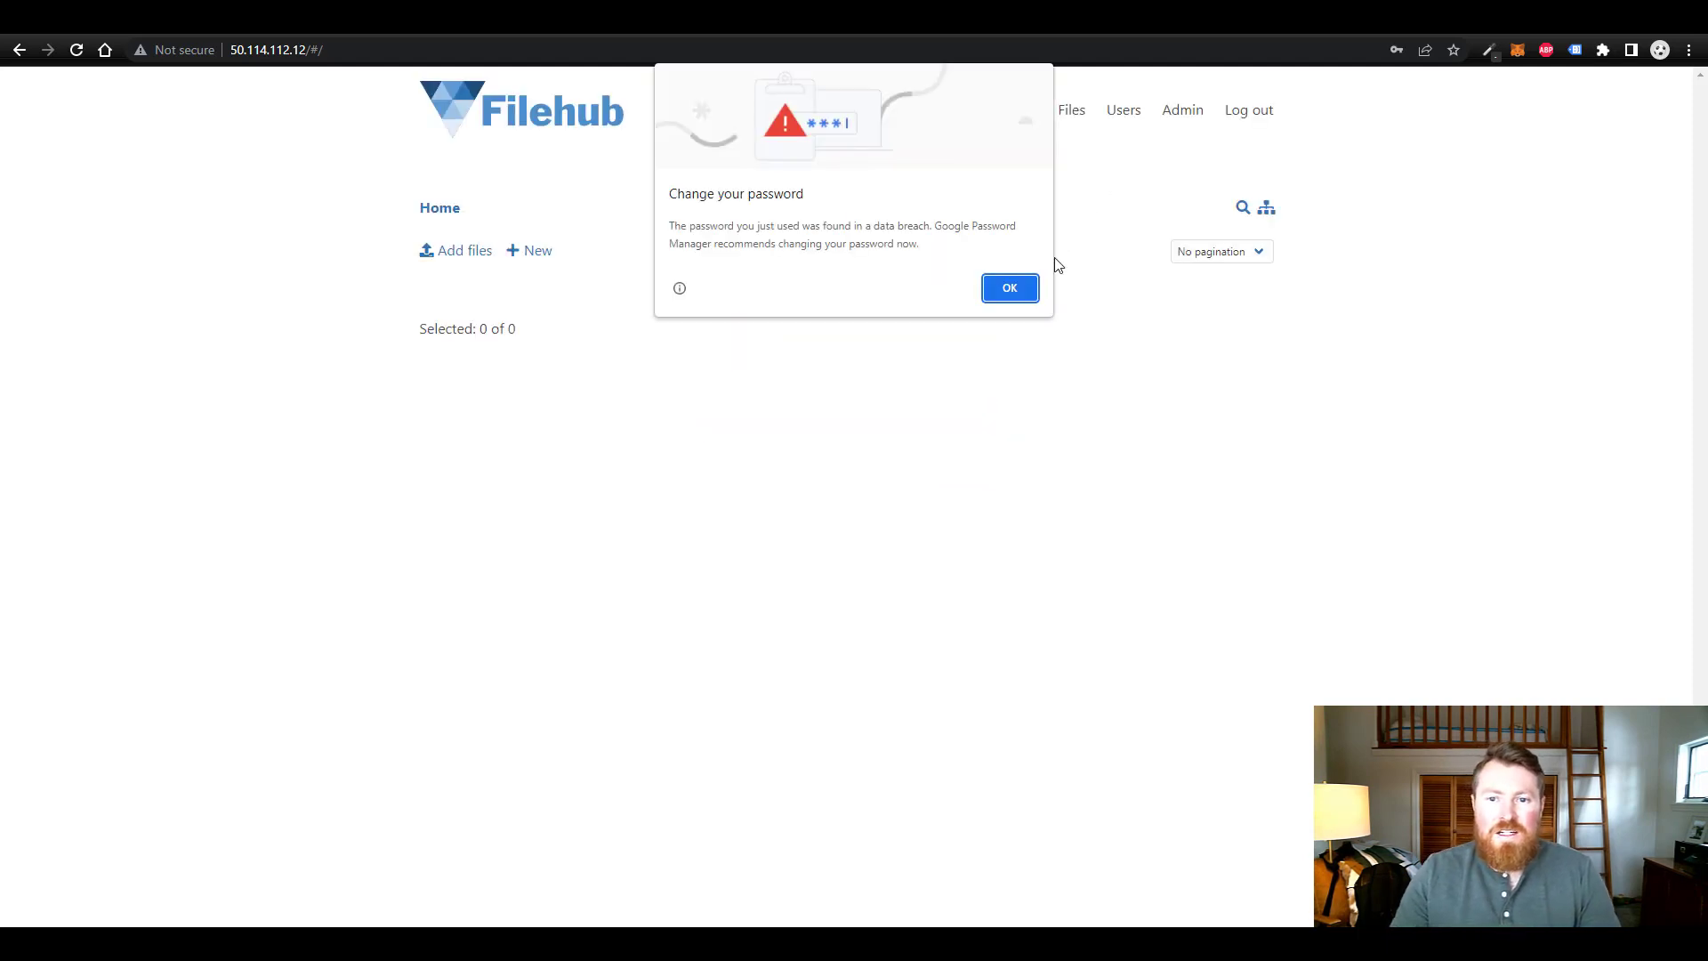
pyautogui.click(1023, 291)
pyautogui.click(1434, 310)
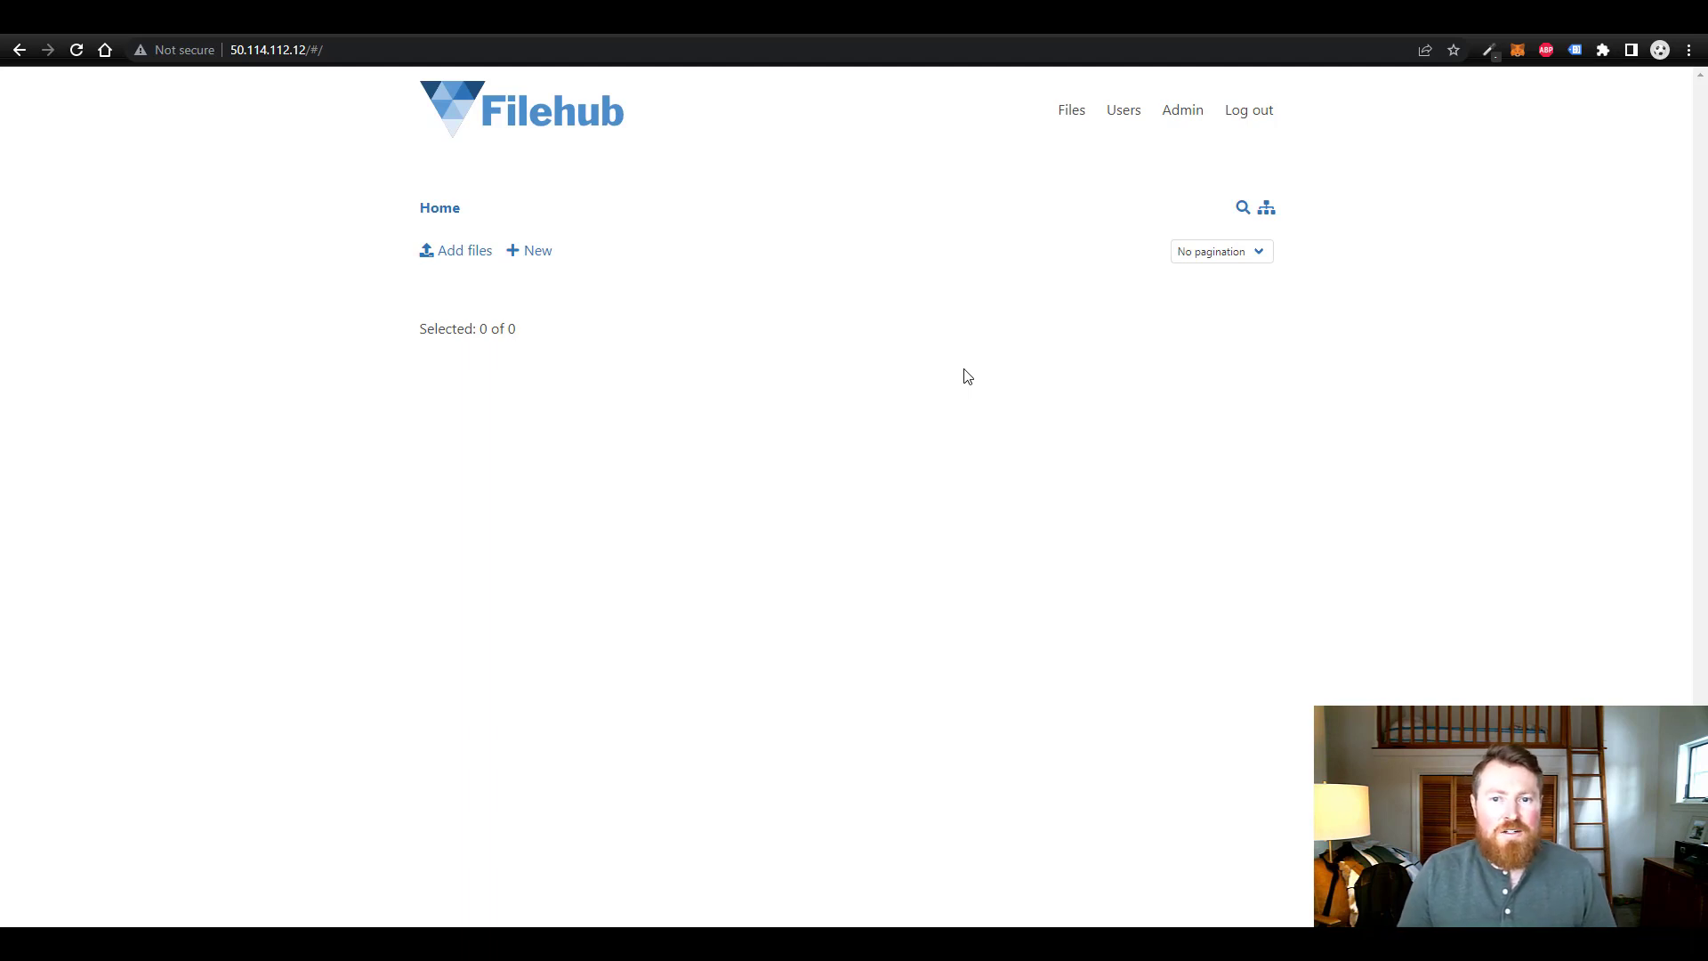
# - In the admin profile, enter the old and new passwords and save the change
pyautogui.click(1193, 118)
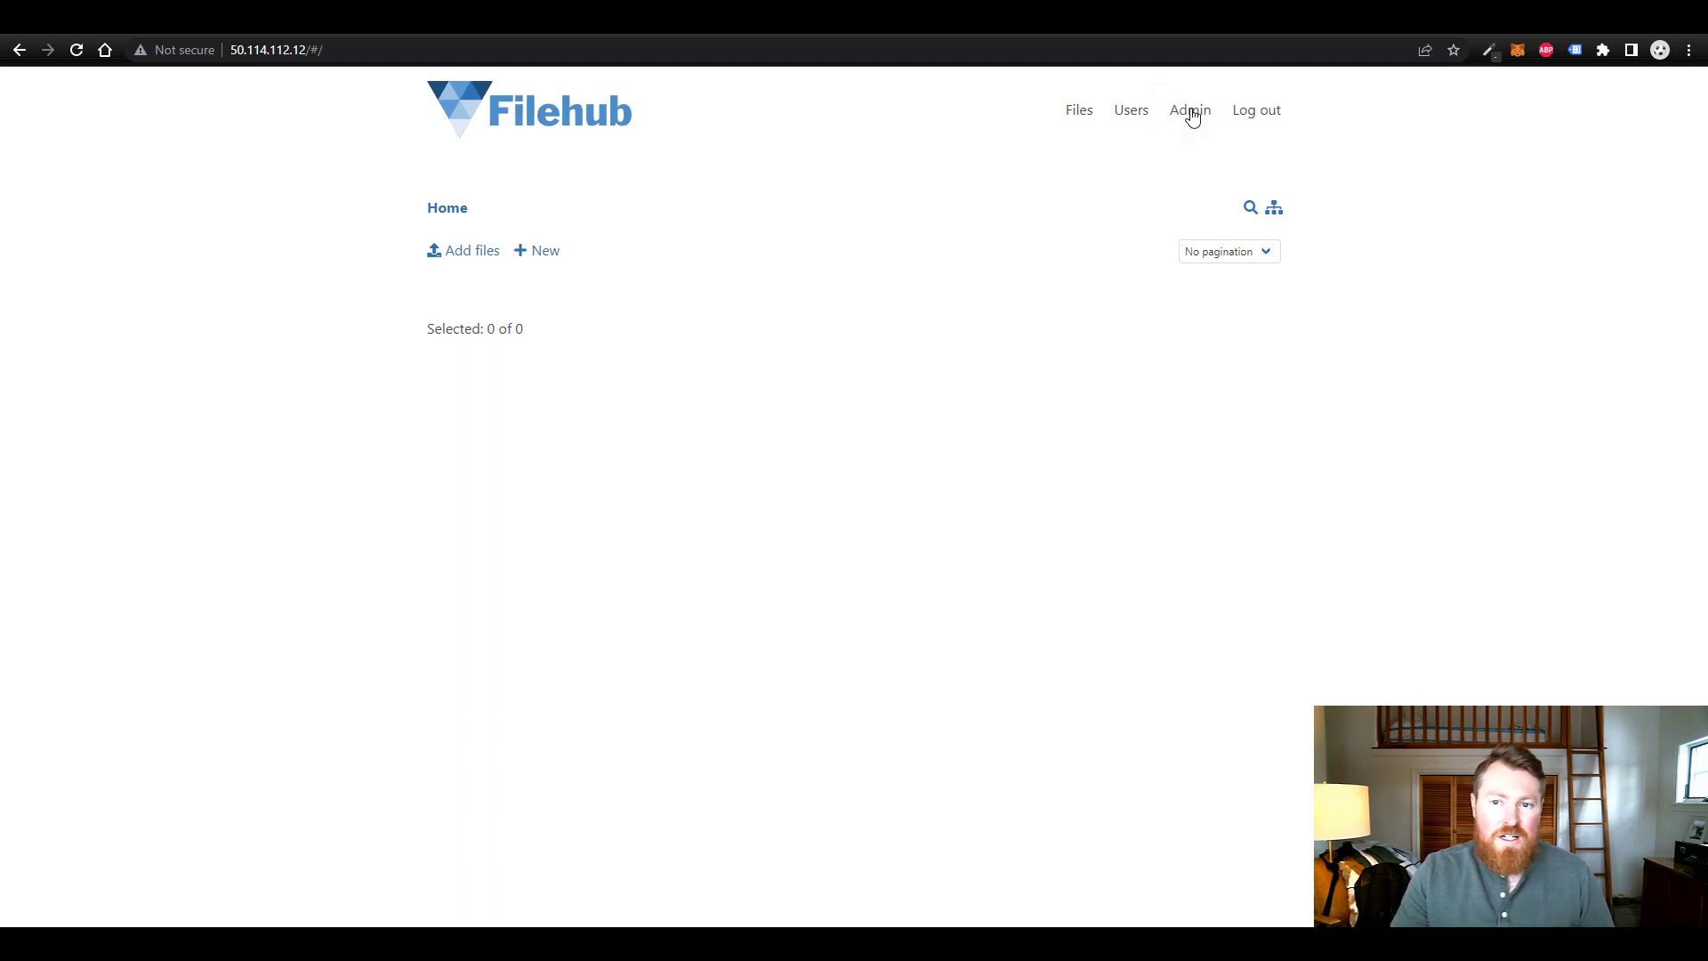
pyautogui.click(754, 473)
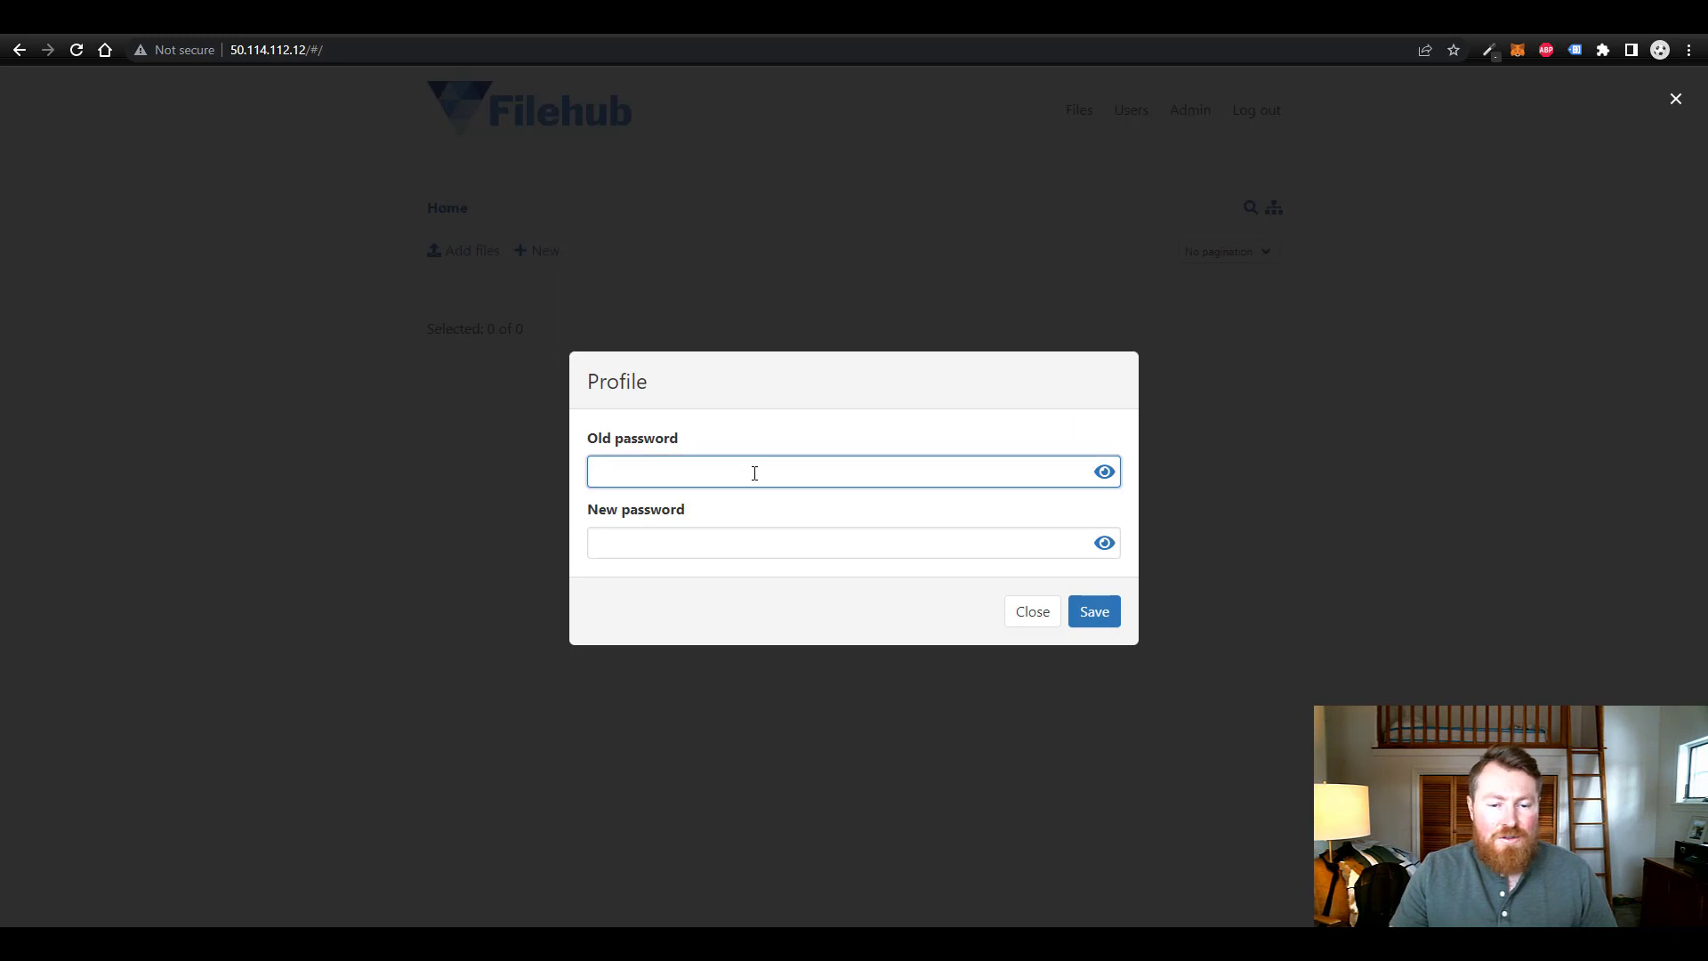
pyautogui.write('a')
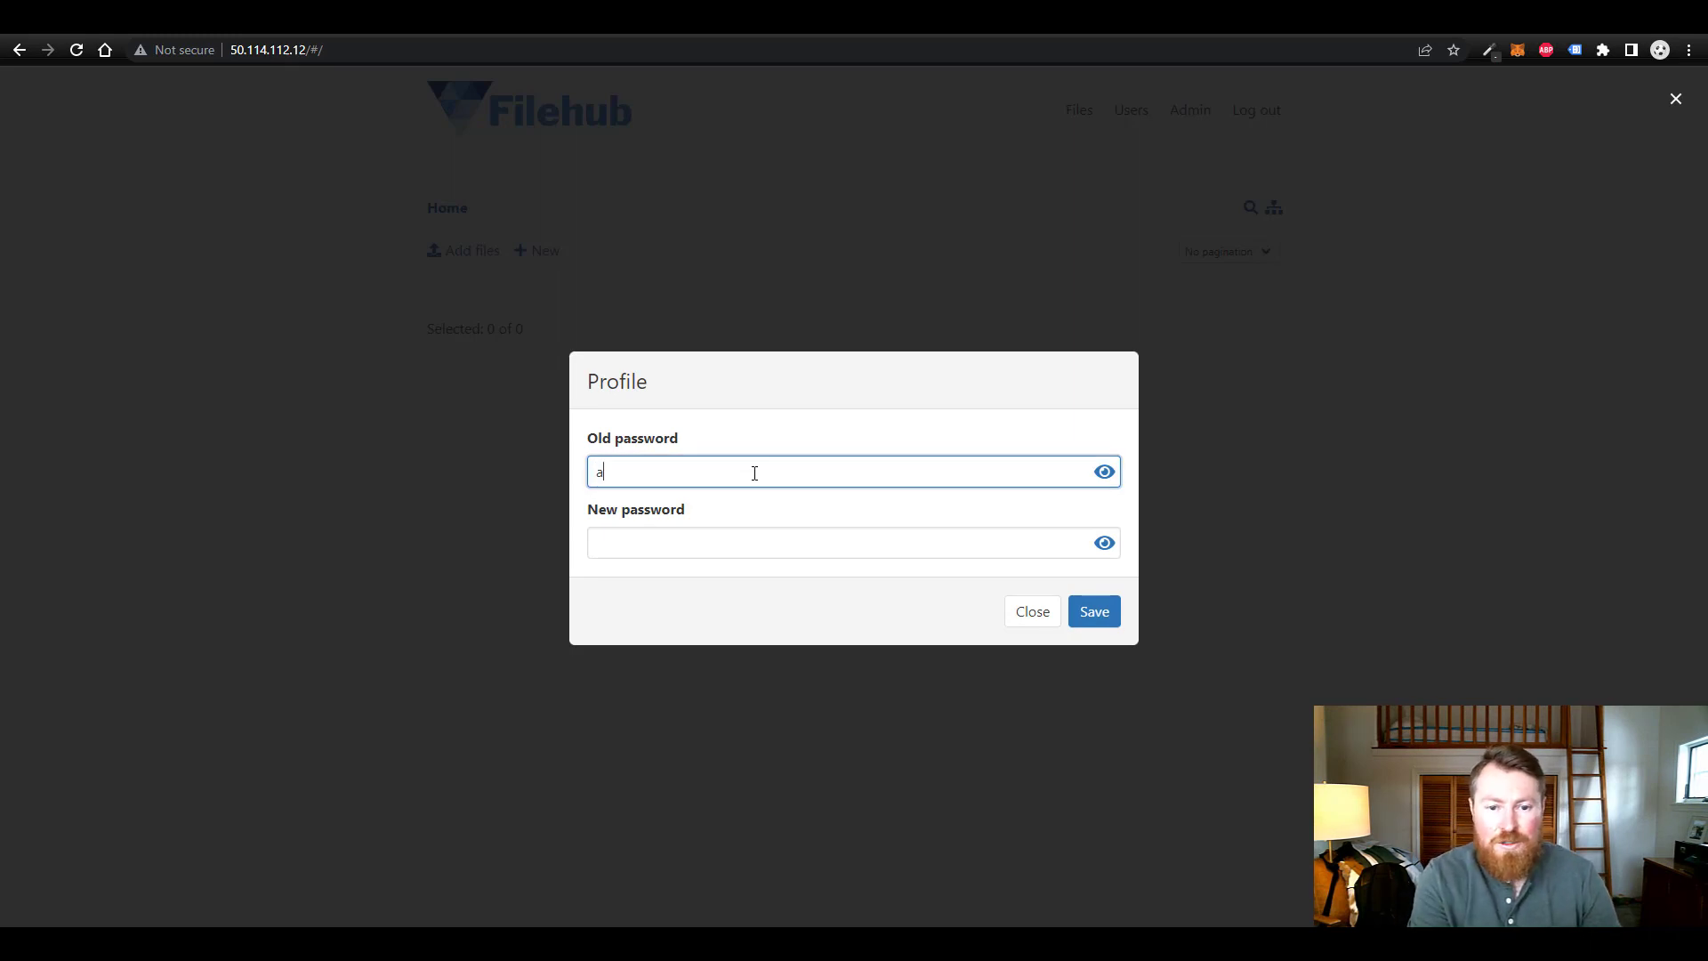
pyautogui.write('dmin123')
pyautogui.press('Tab')
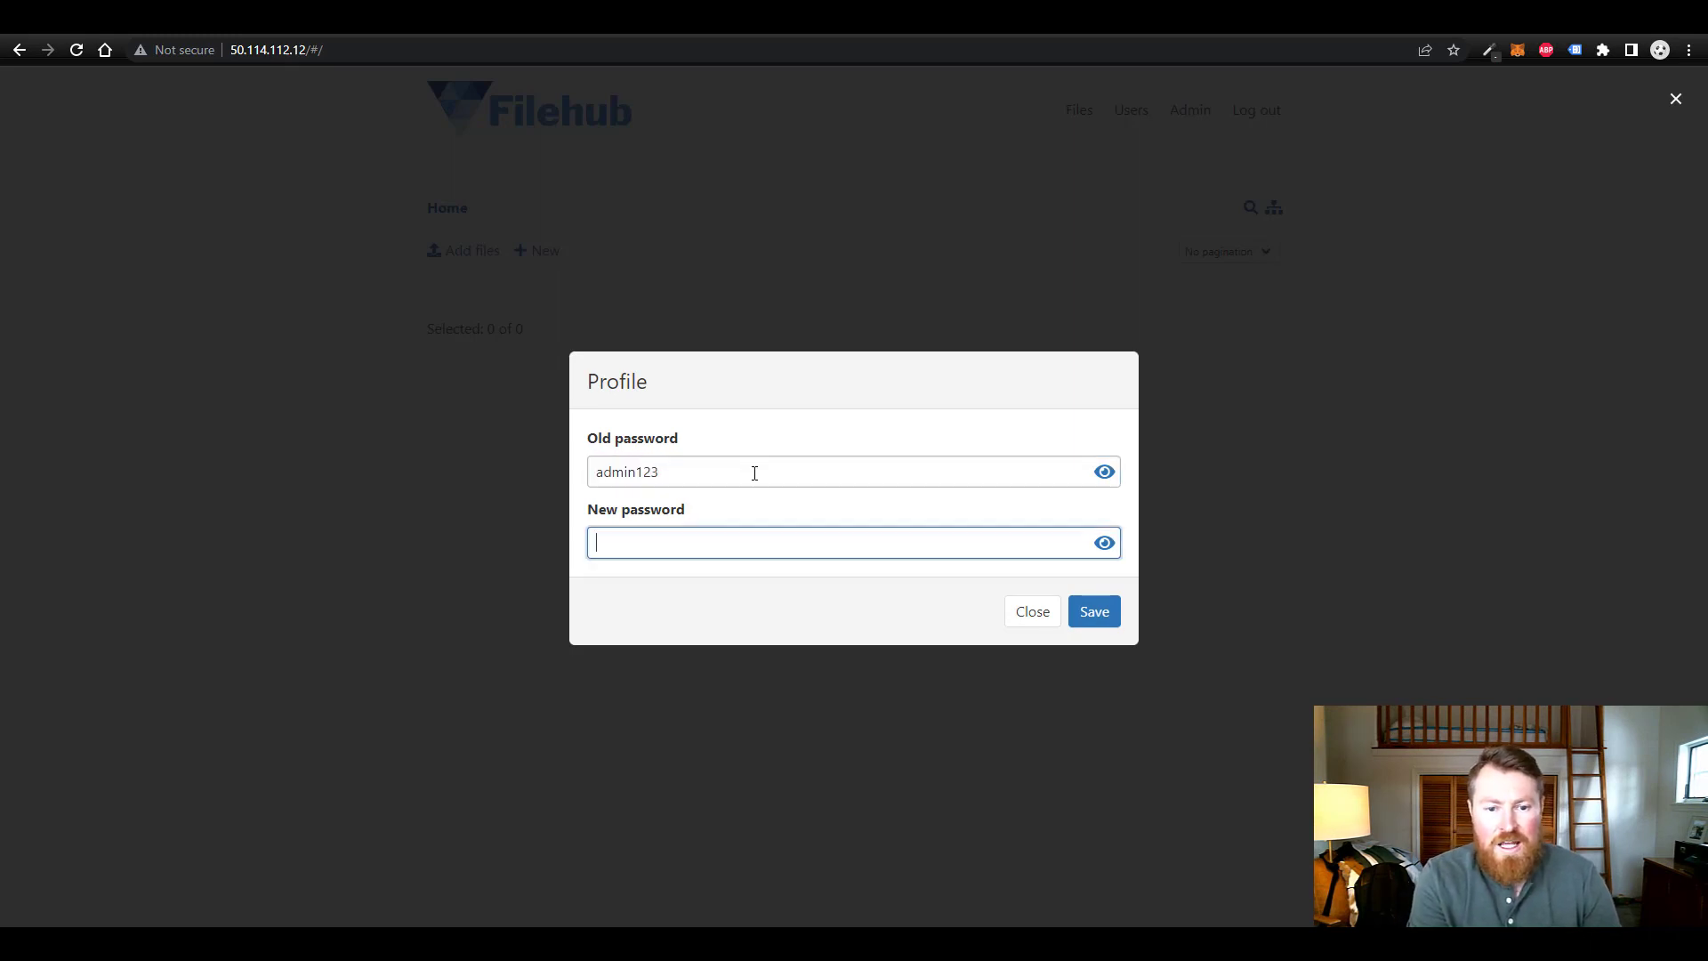
pyautogui.write('password')
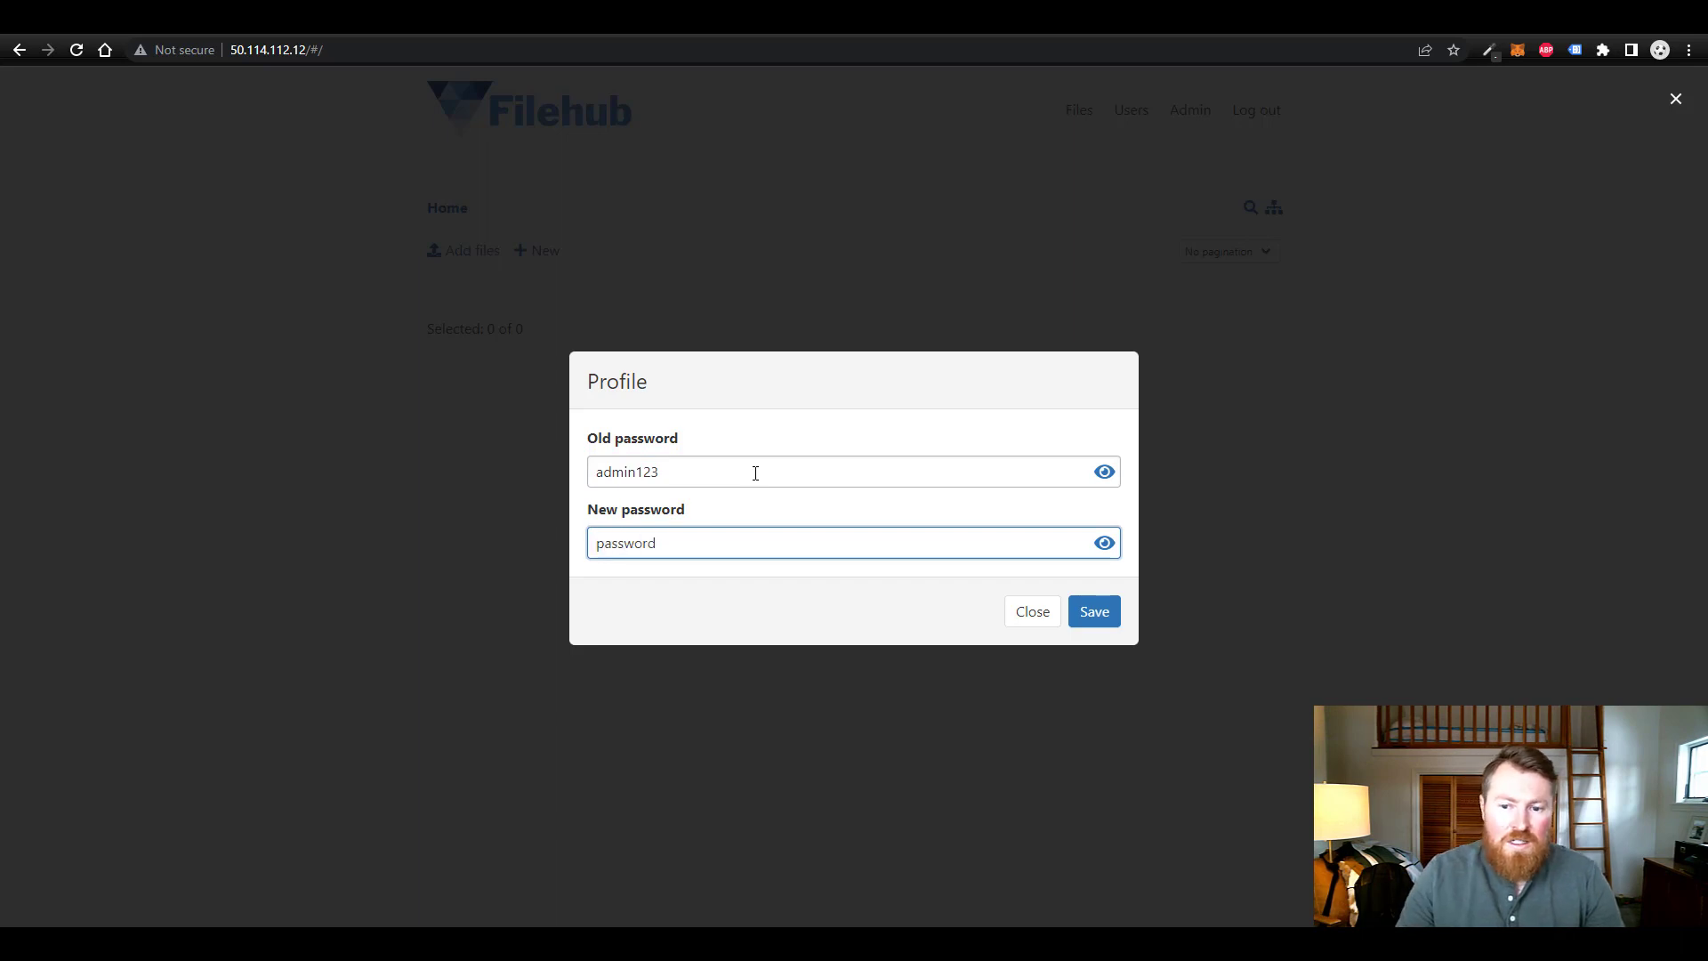
pyautogui.click(1101, 620)
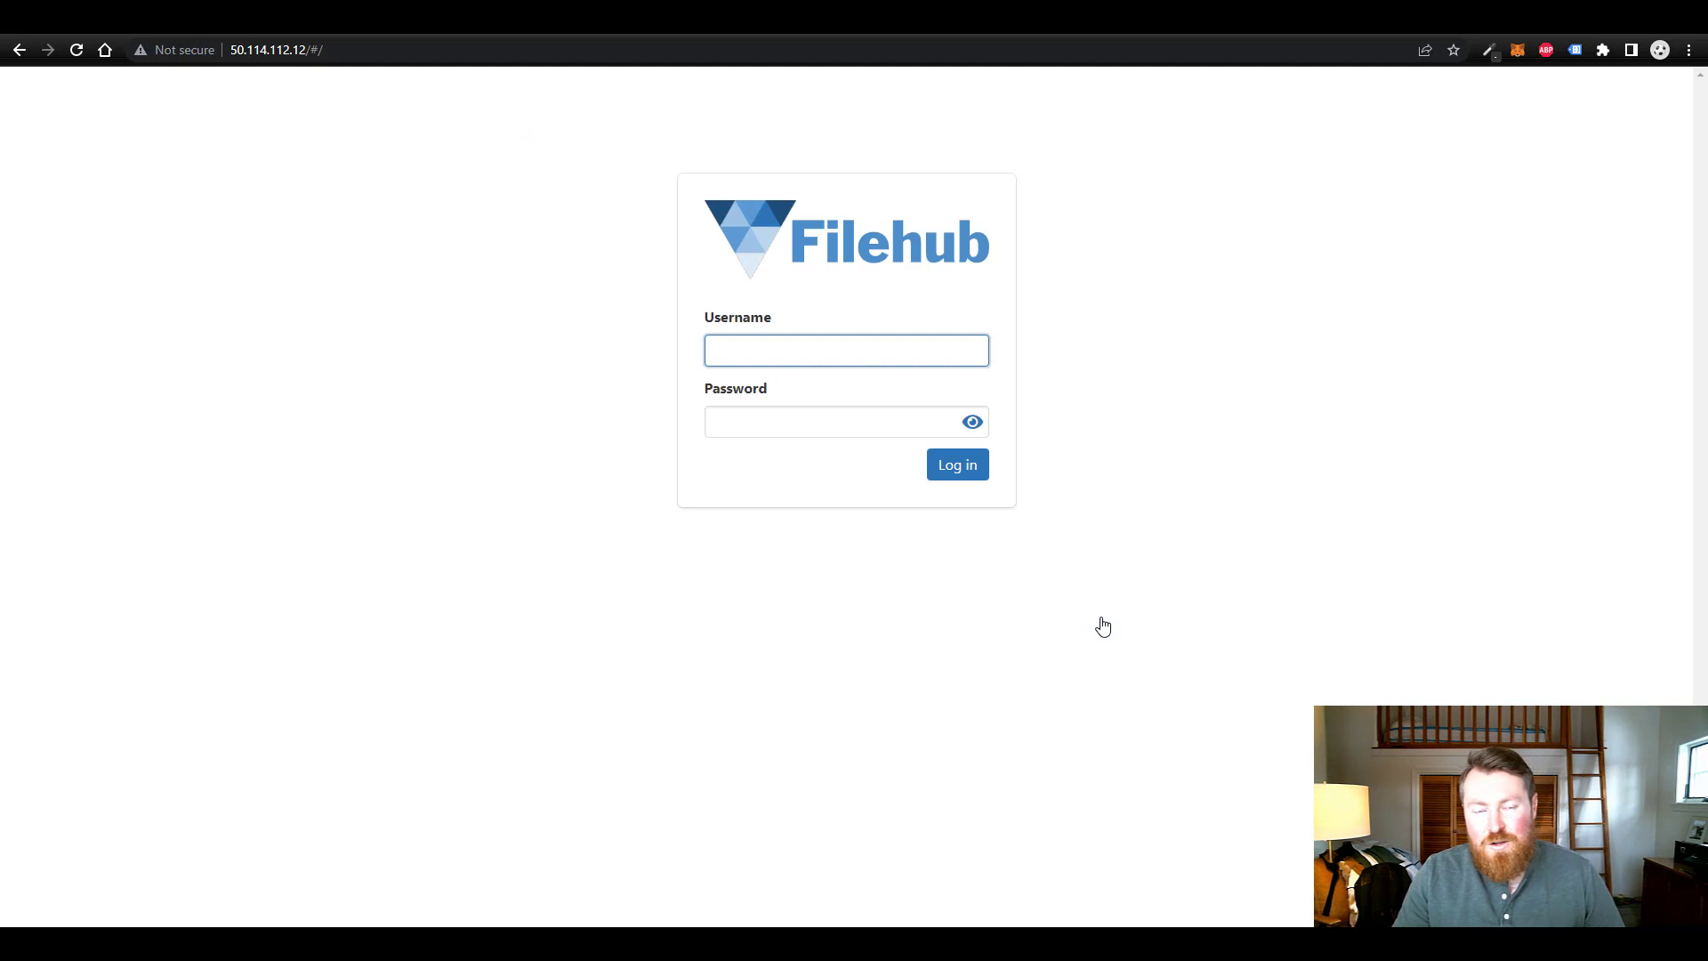
# - Log back in as admin with the new password and close Chrome's password popups
pyautogui.write('admin')
pyautogui.press('Tab')
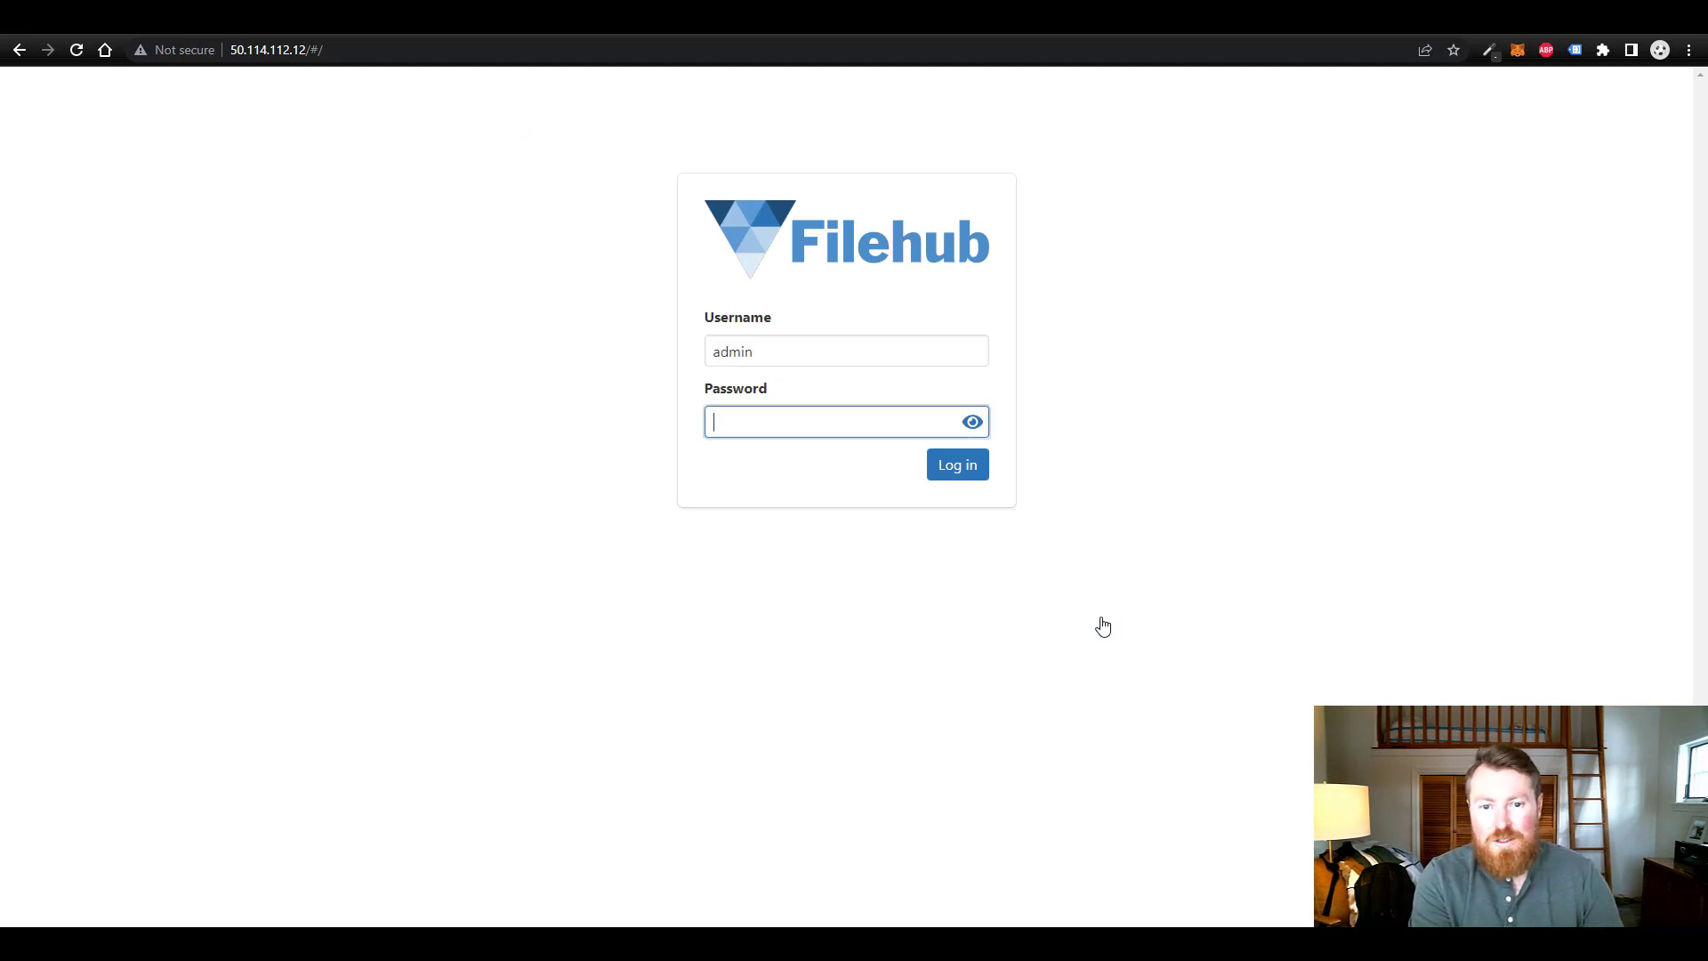
pyautogui.write('passwor')
pyautogui.press('BackSpace')
pyautogui.press('BackSpace')
pyautogui.press('BackSpace')
pyautogui.press('BackSpace')
pyautogui.press('BackSpace')
pyautogui.press('BackSpace')
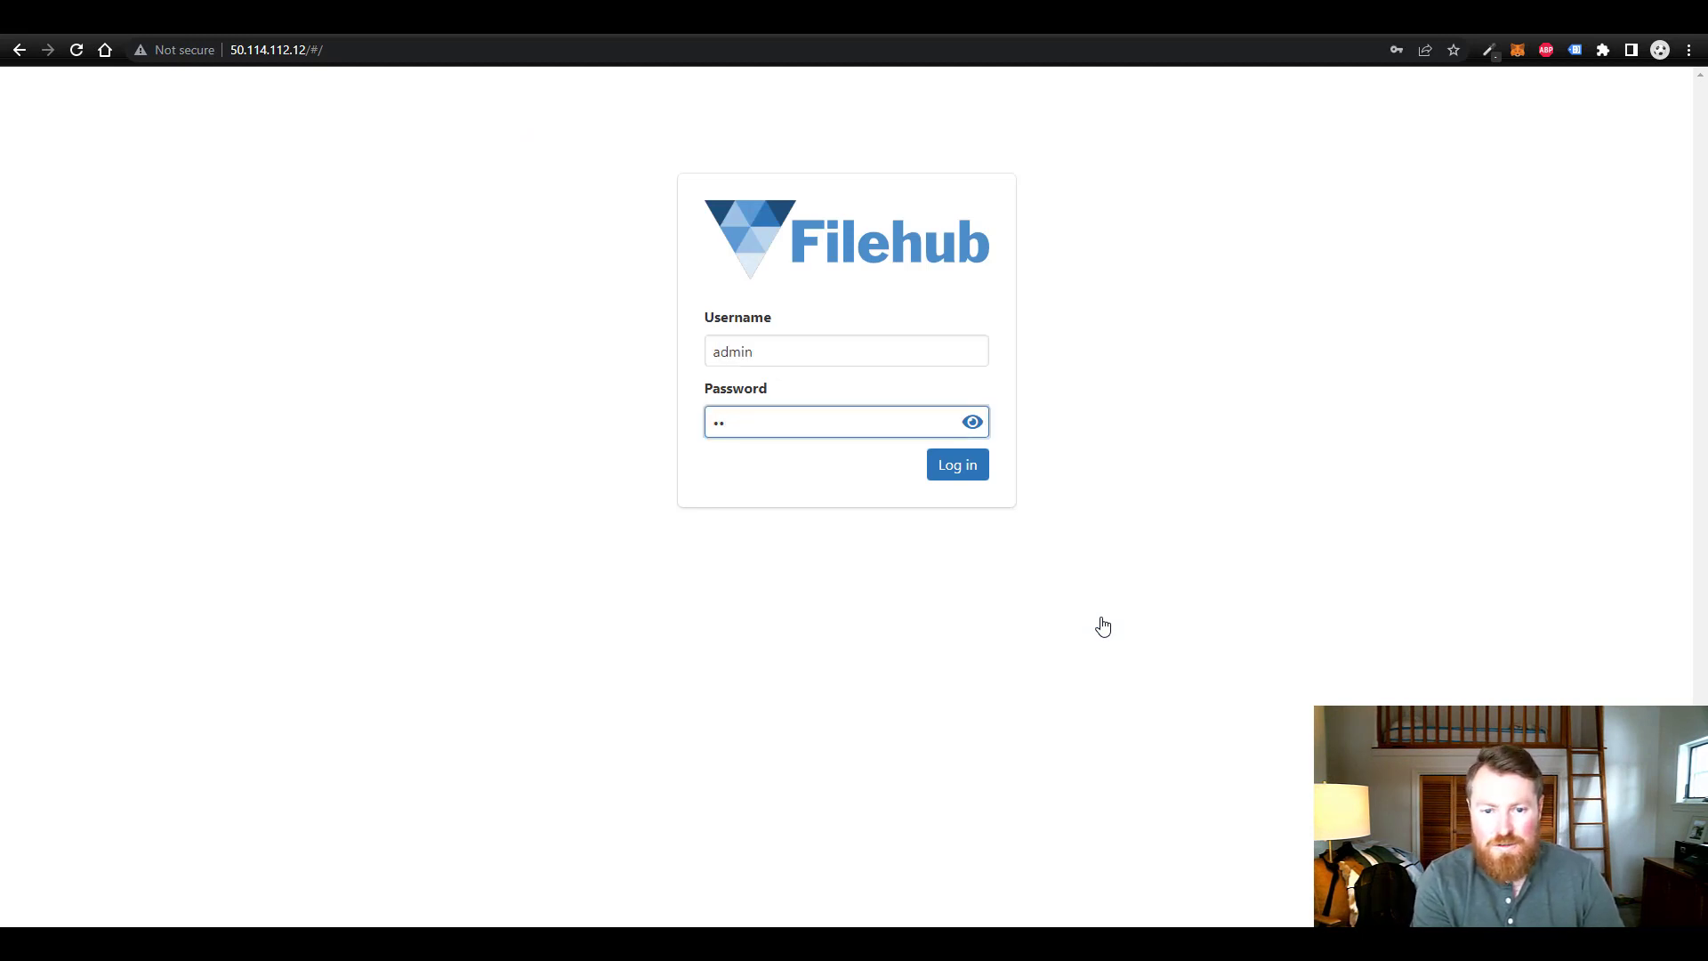
pyautogui.write('password')
pyautogui.press('Return')
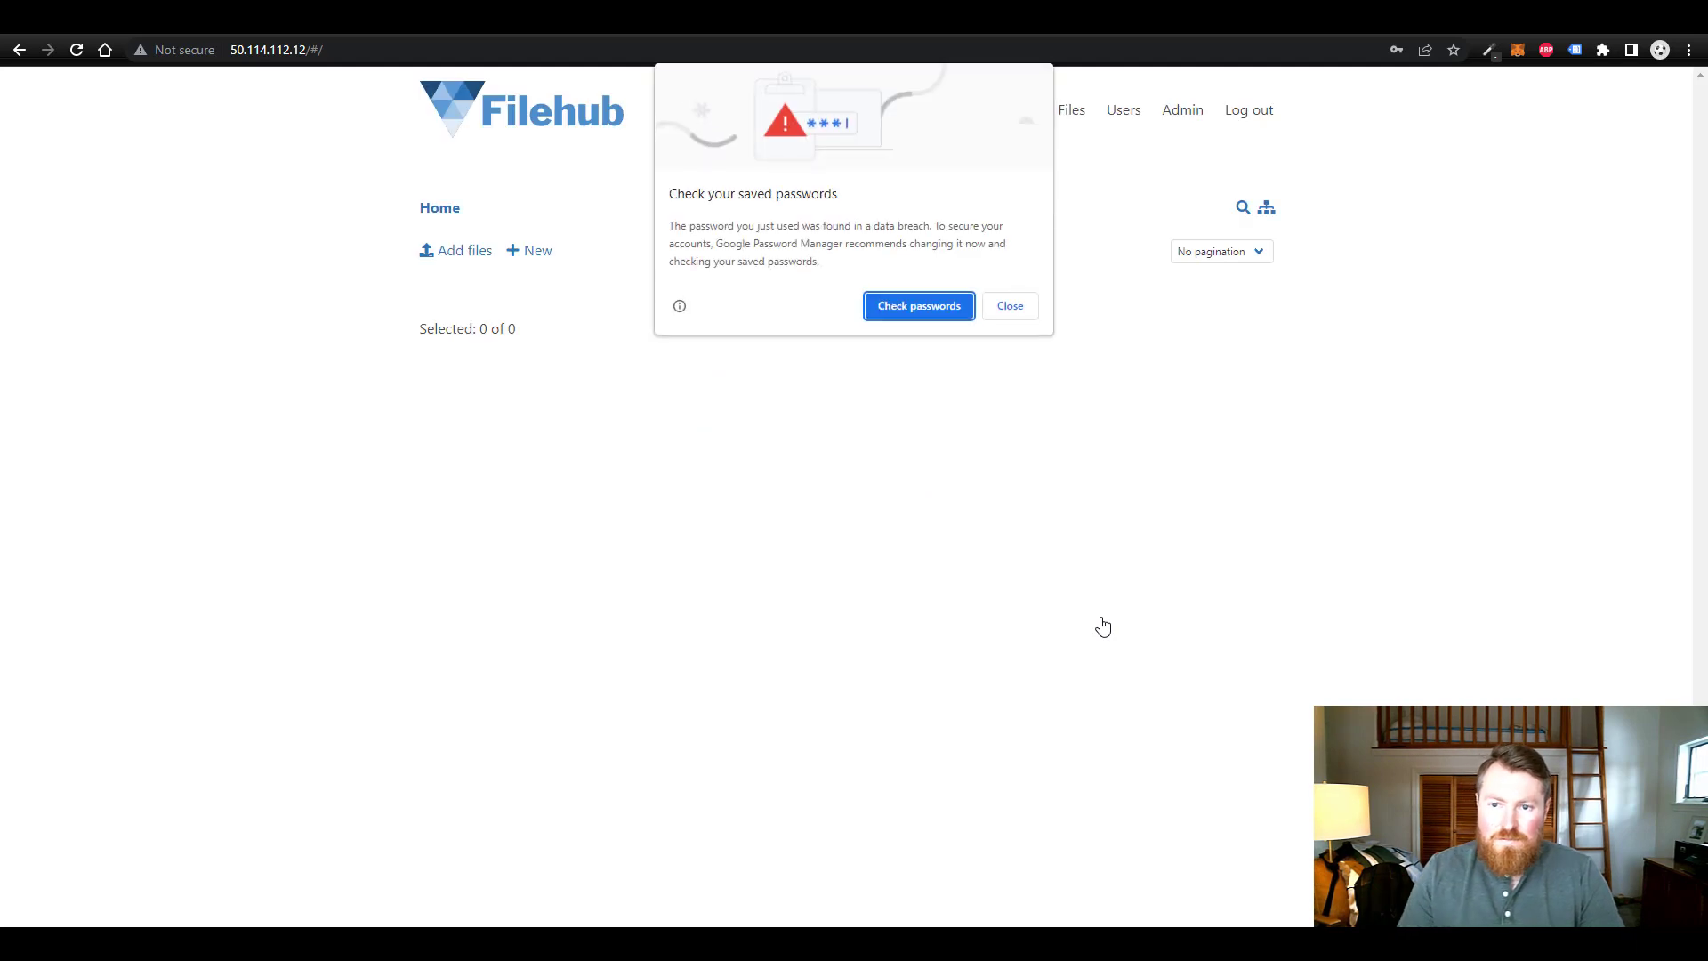
pyautogui.click(1011, 305)
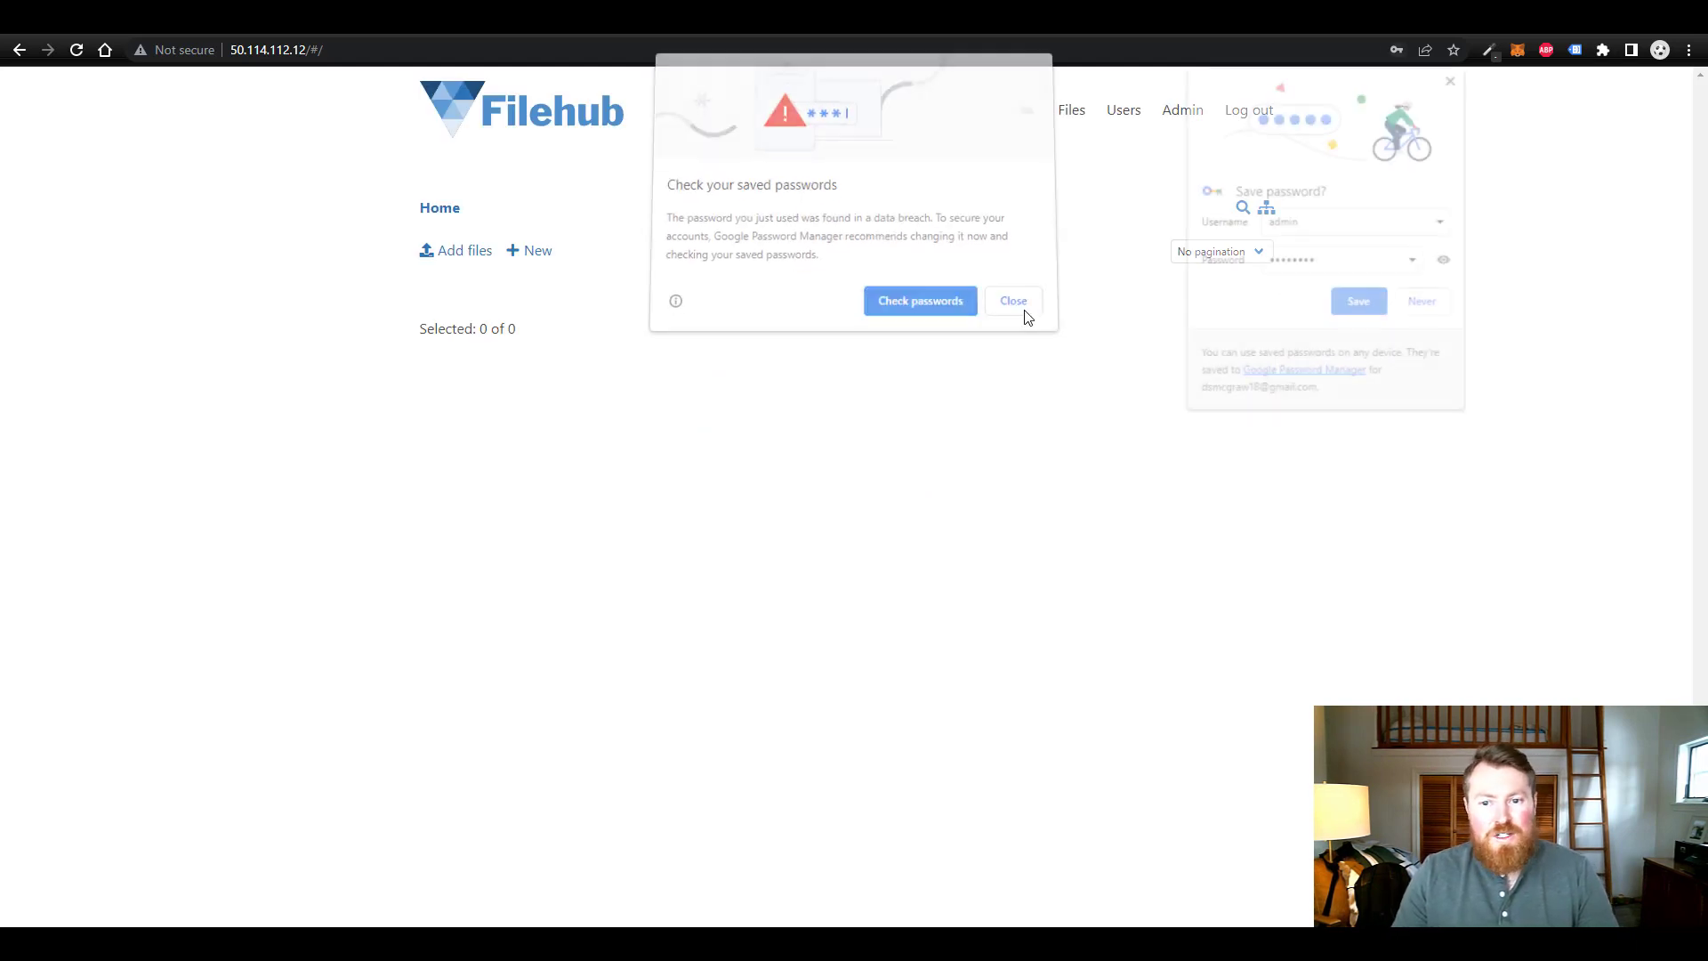
pyautogui.click(1414, 309)
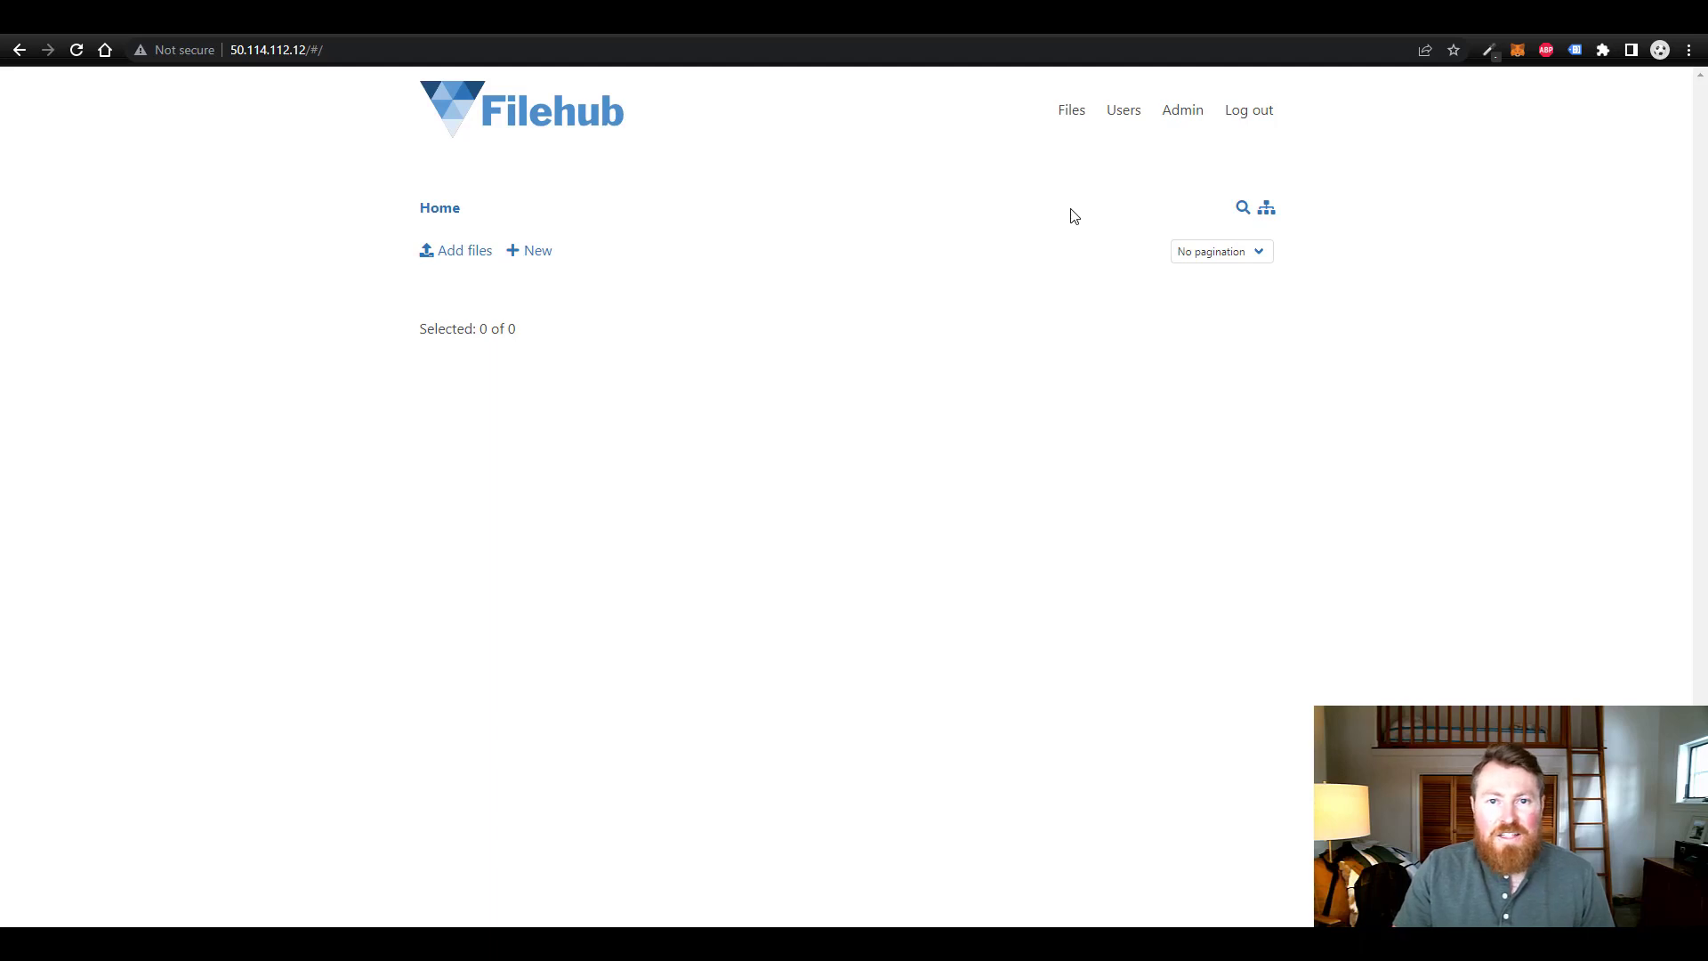
# - Start a new user from the Users list, keeping the role as User
pyautogui.click(1128, 120)
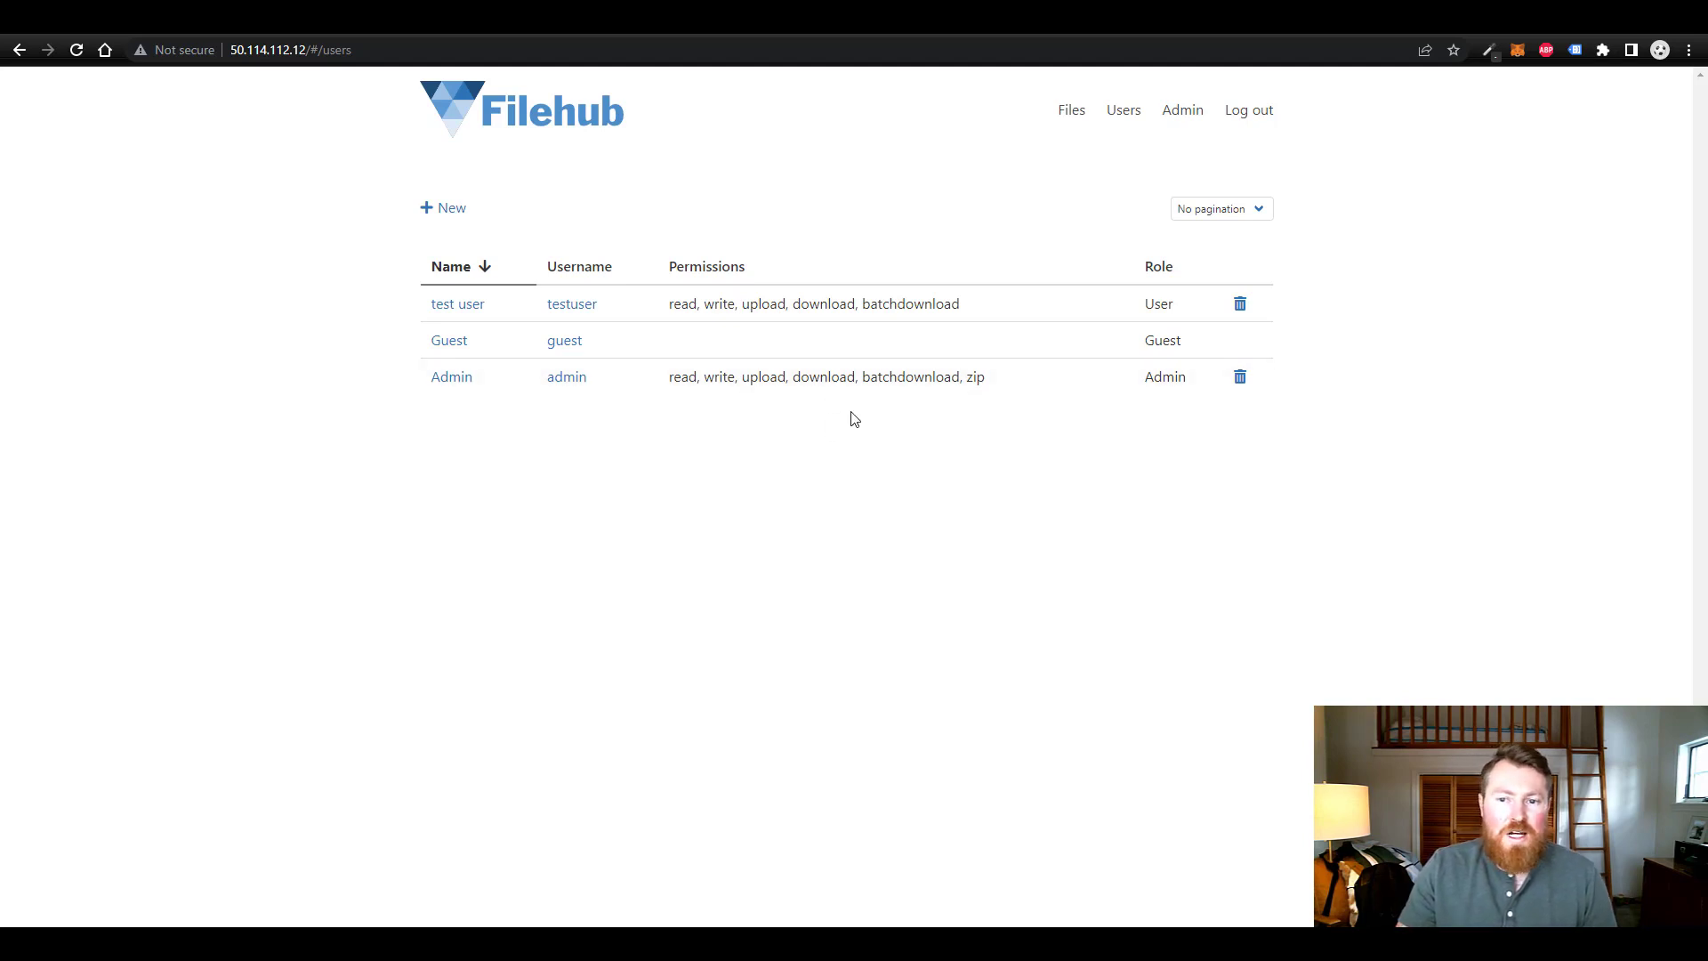
pyautogui.click(455, 209)
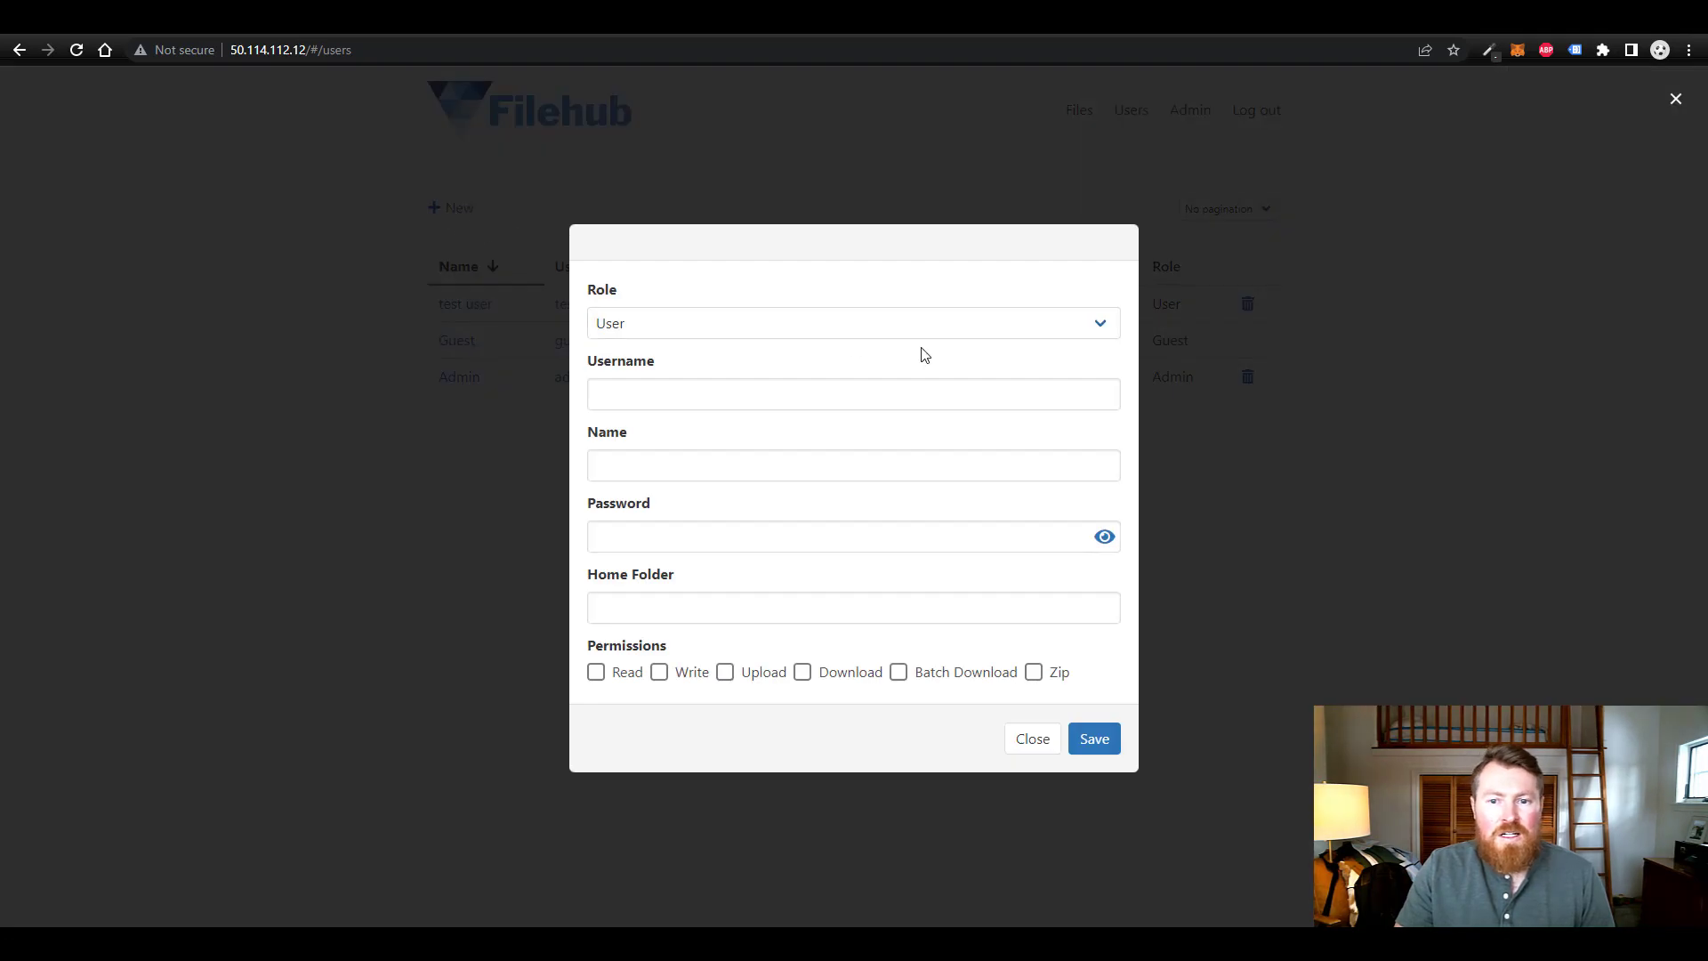
pyautogui.click(965, 324)
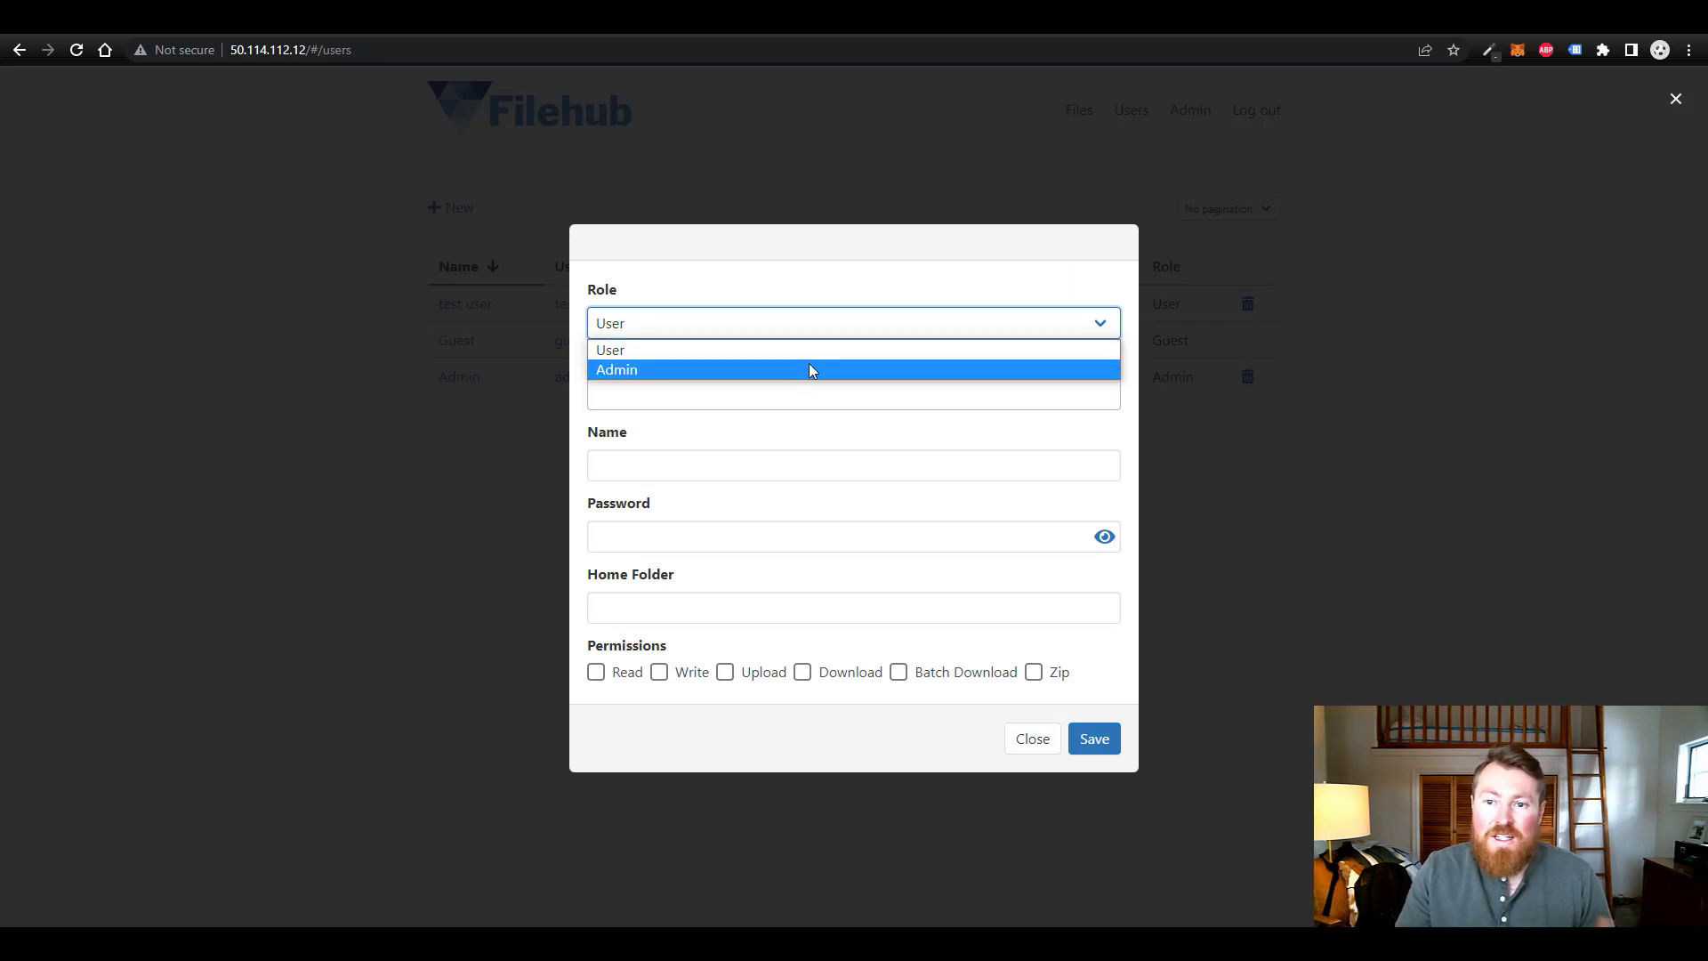
pyautogui.click(761, 352)
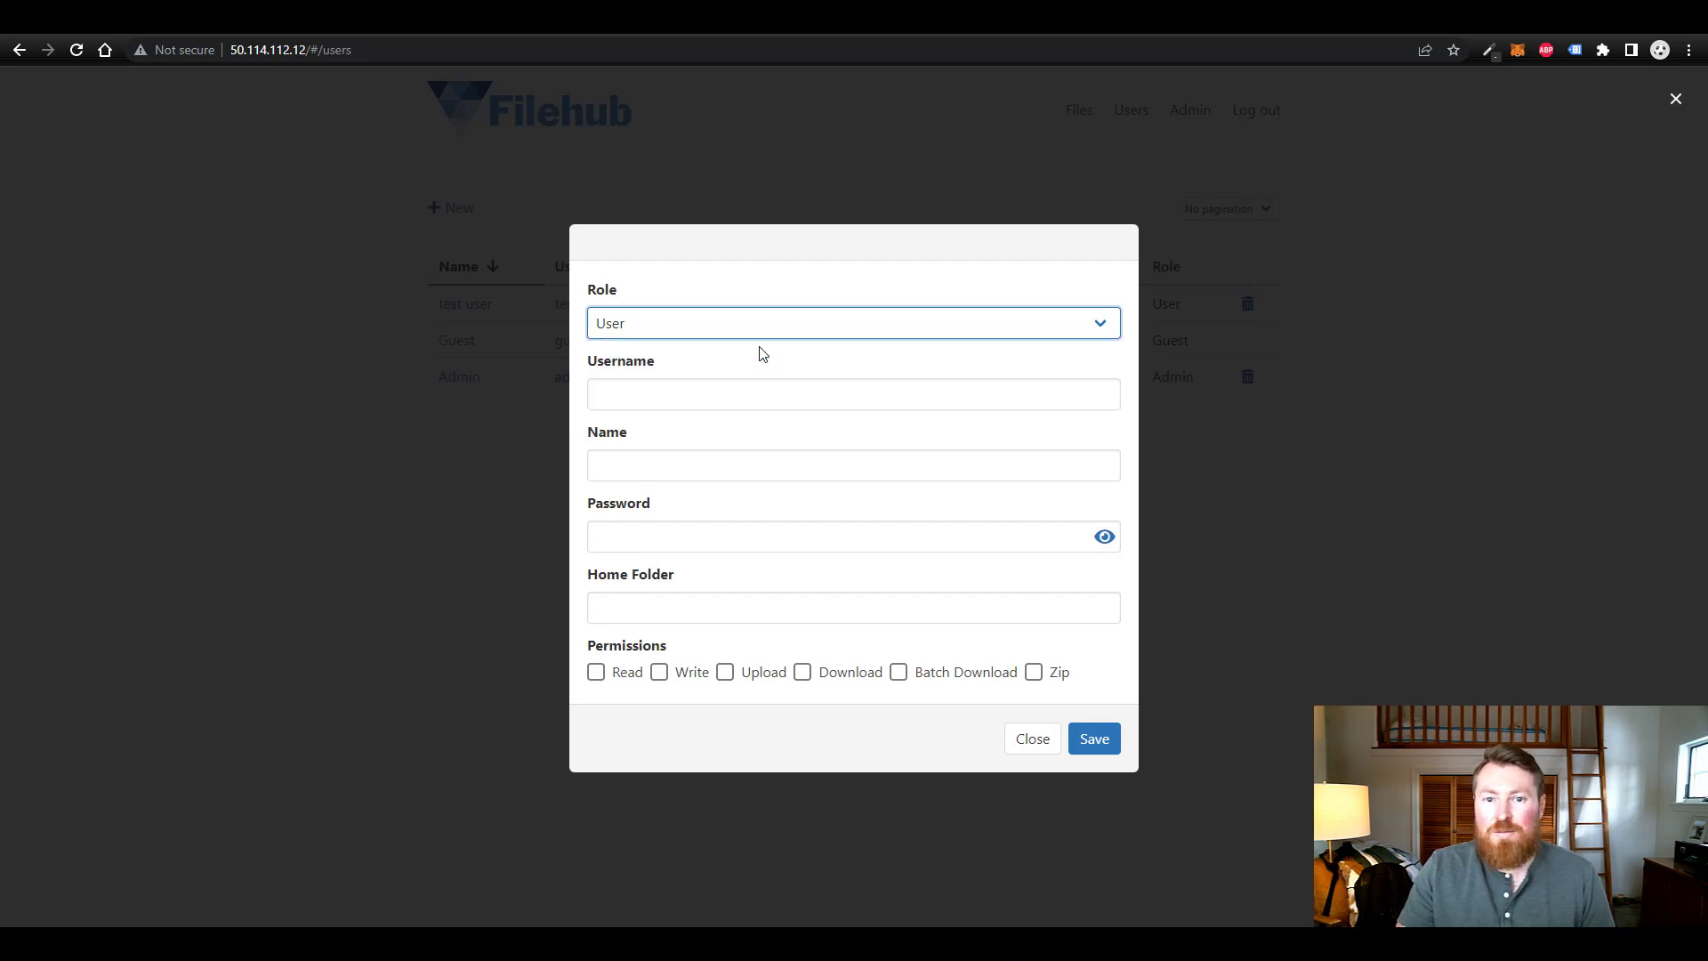
# - Enter username testuser2, display name 'test user2' and a password for the new user
pyautogui.click(766, 395)
pyautogui.write('t')
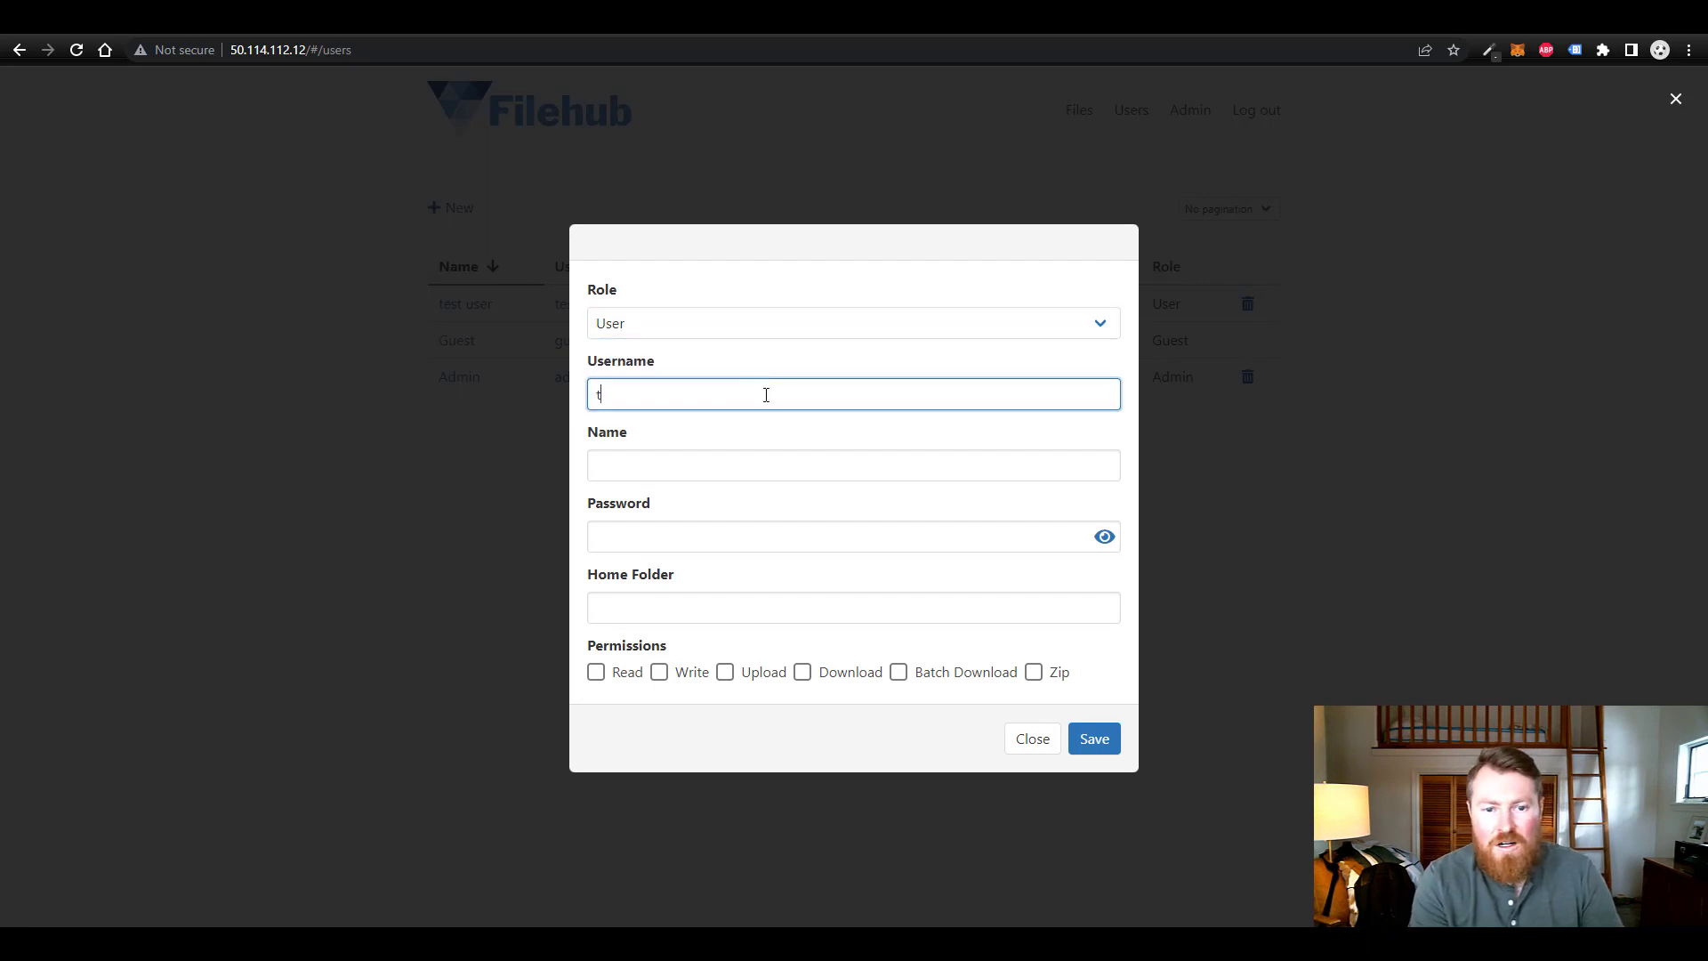
pyautogui.write('estuser2')
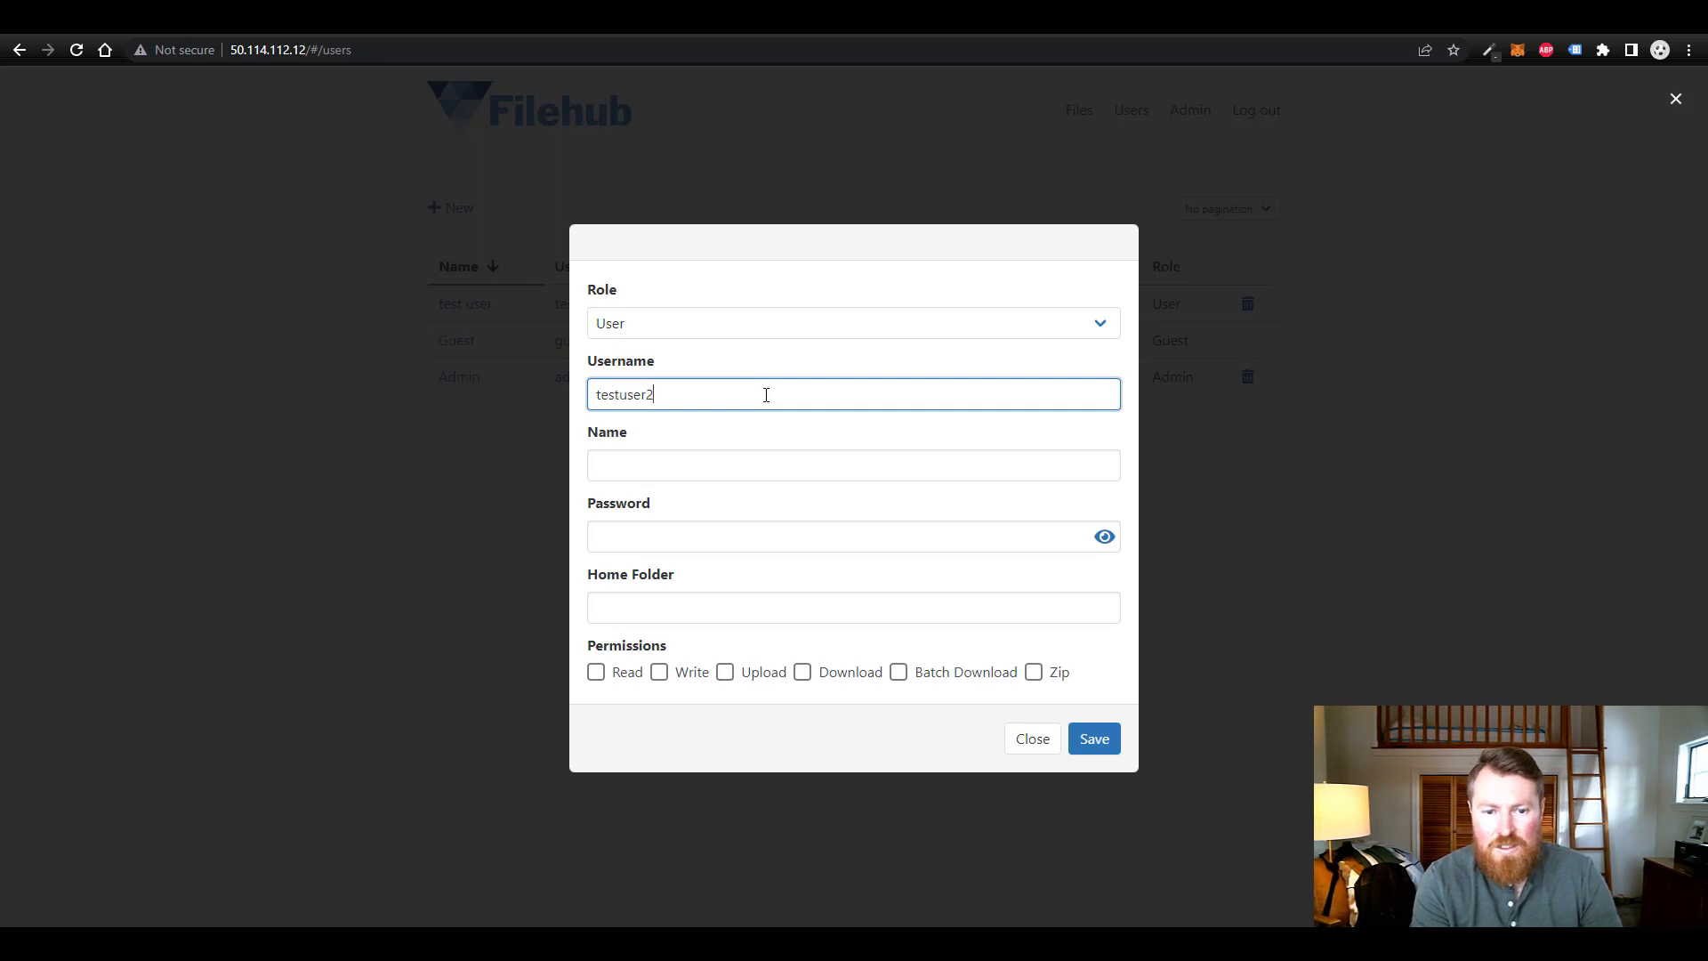
pyautogui.press('Tab')
pyautogui.write('test use')
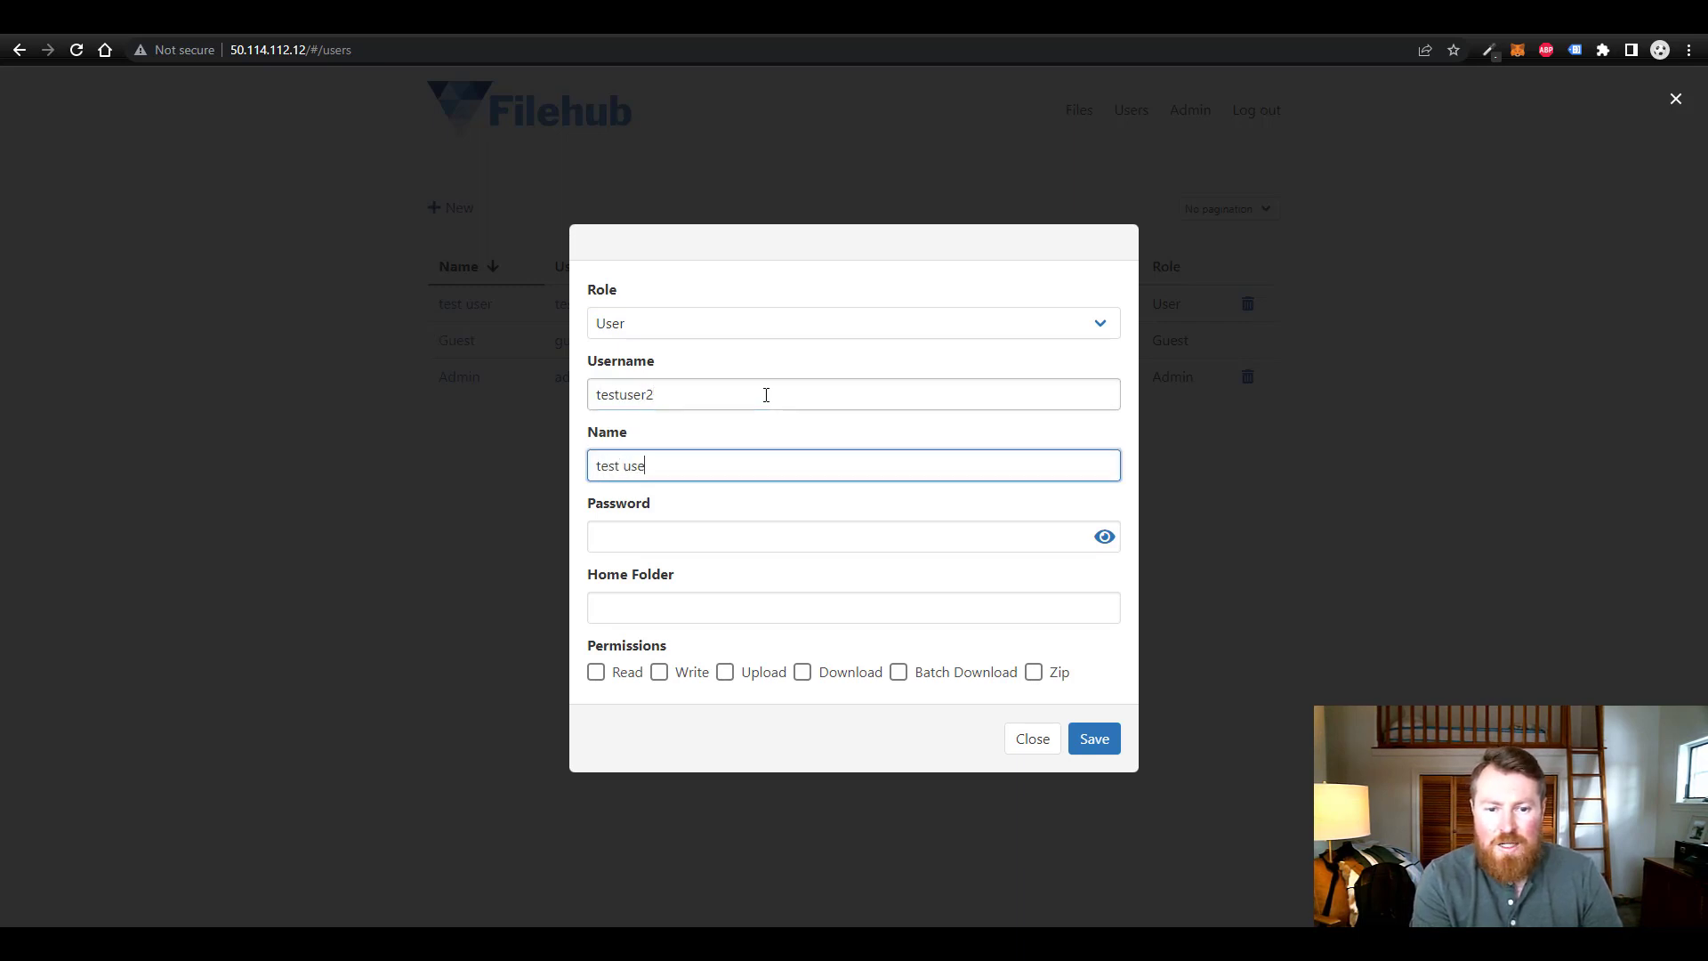
pyautogui.write('r2')
pyautogui.press('Tab')
pyautogui.write('password')
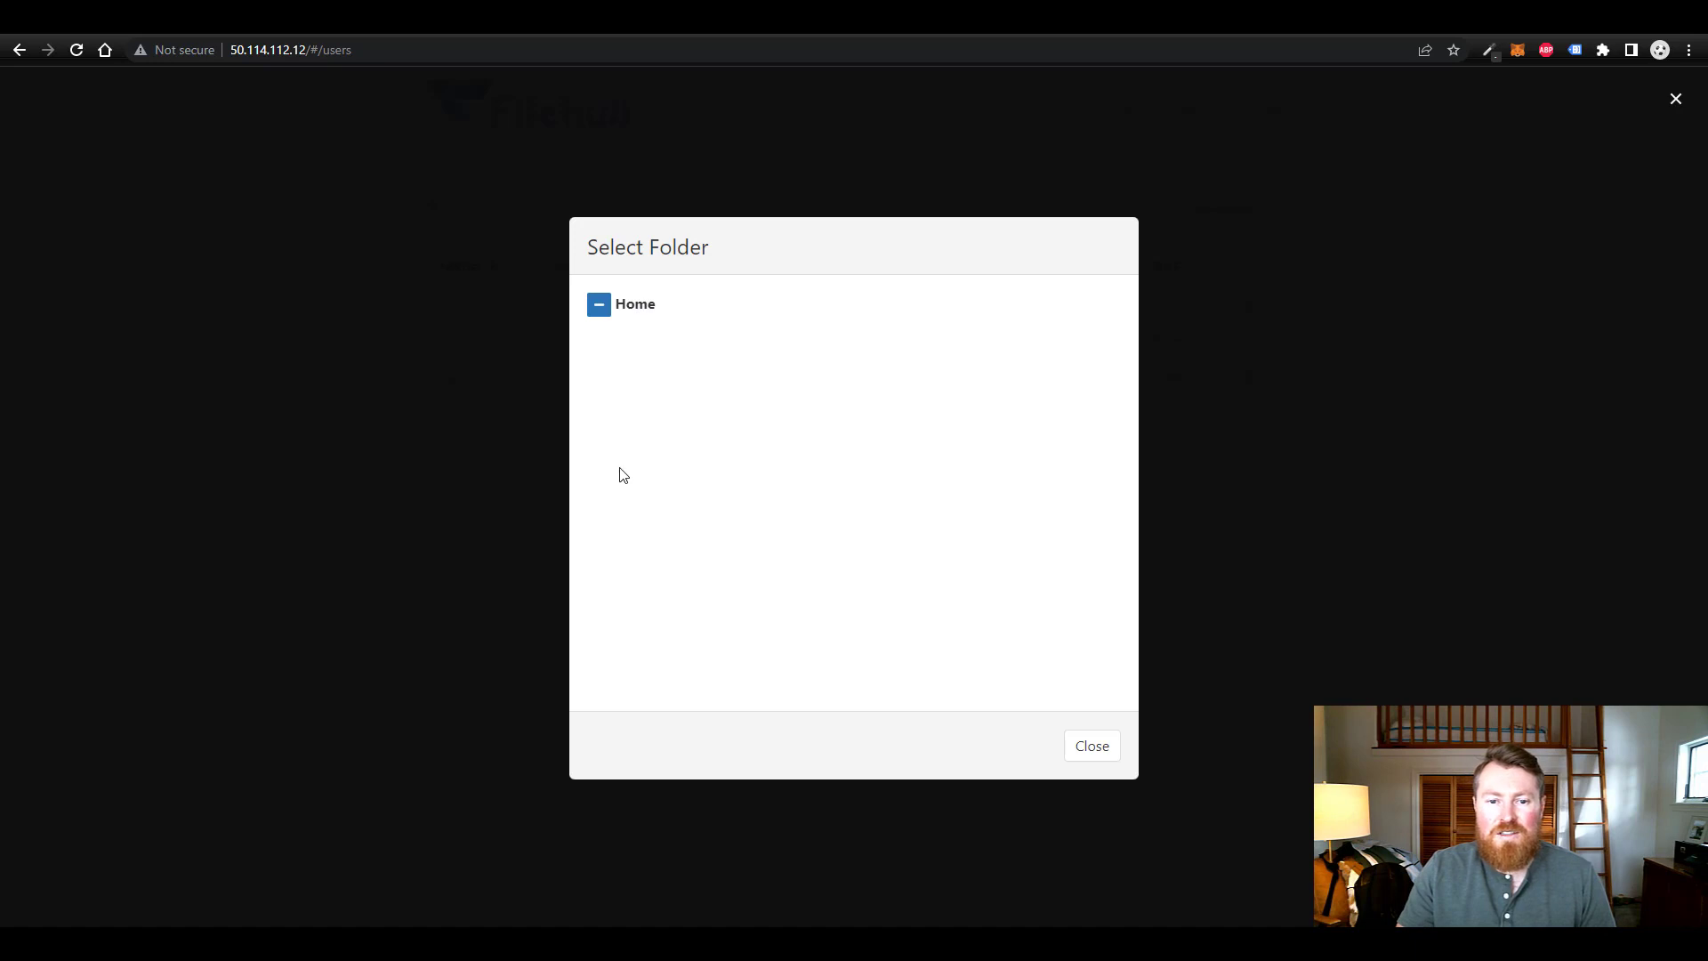
# - Pick Home in the Select Folder dialog so the Home Folder field reads '/'
pyautogui.click(637, 306)
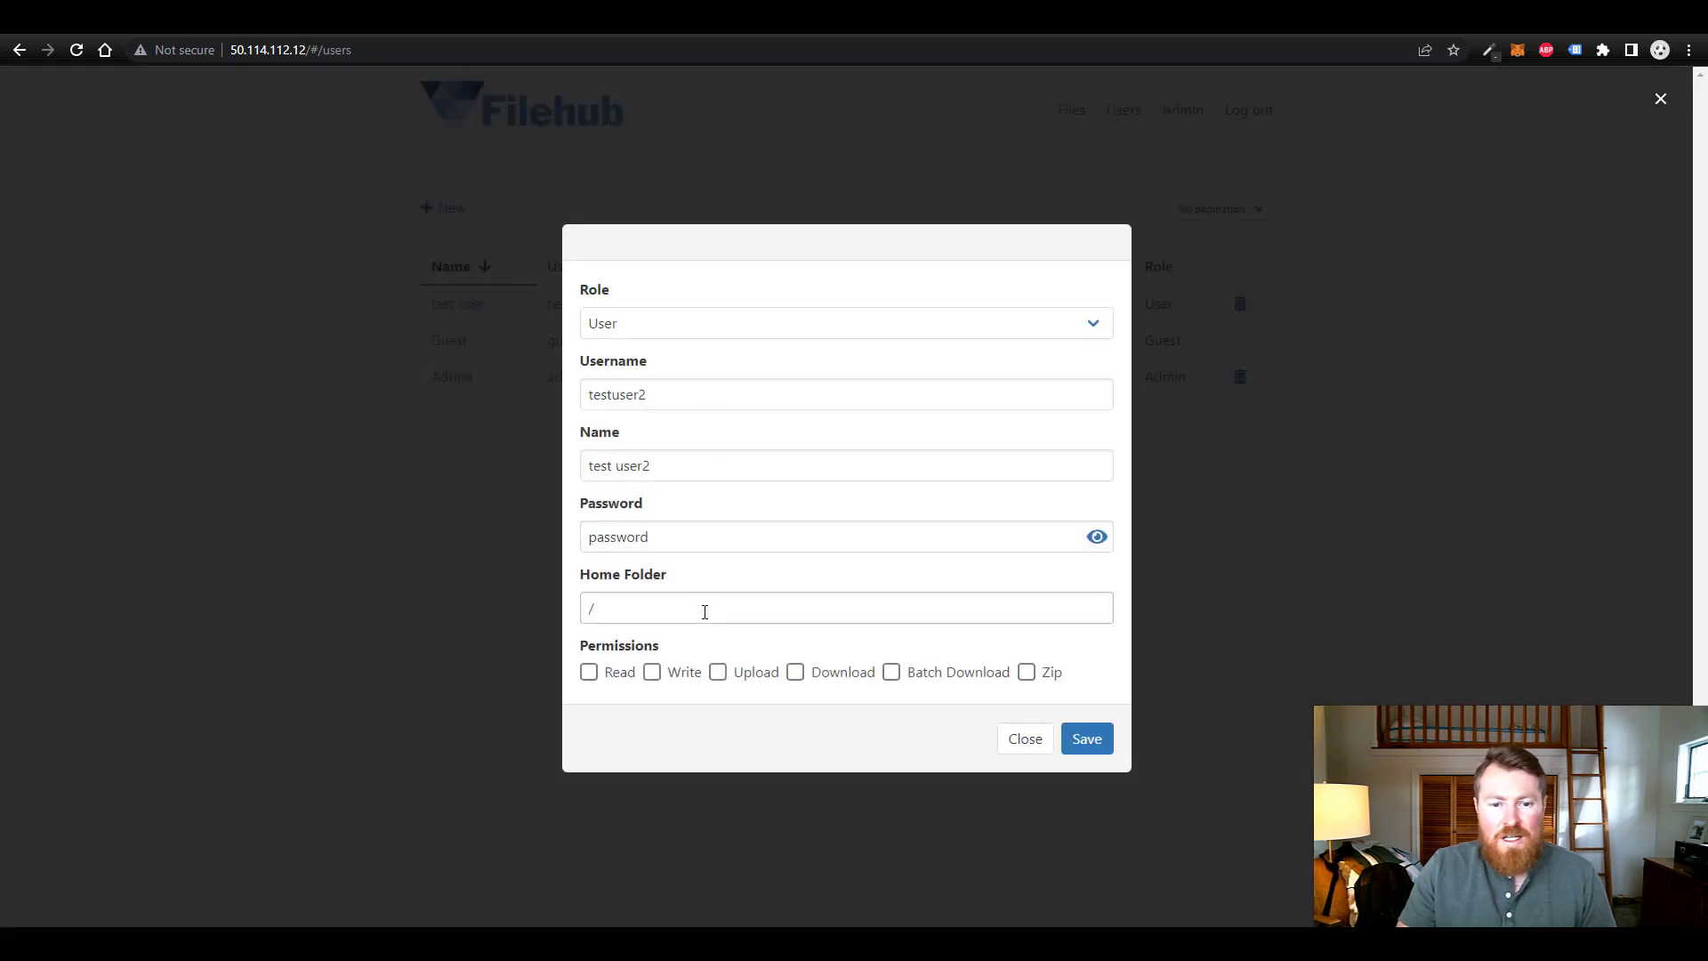
# - Tick Read, Write, Upload, Download, Batch Download and Zip for testuser2, then save the account
pyautogui.click(591, 676)
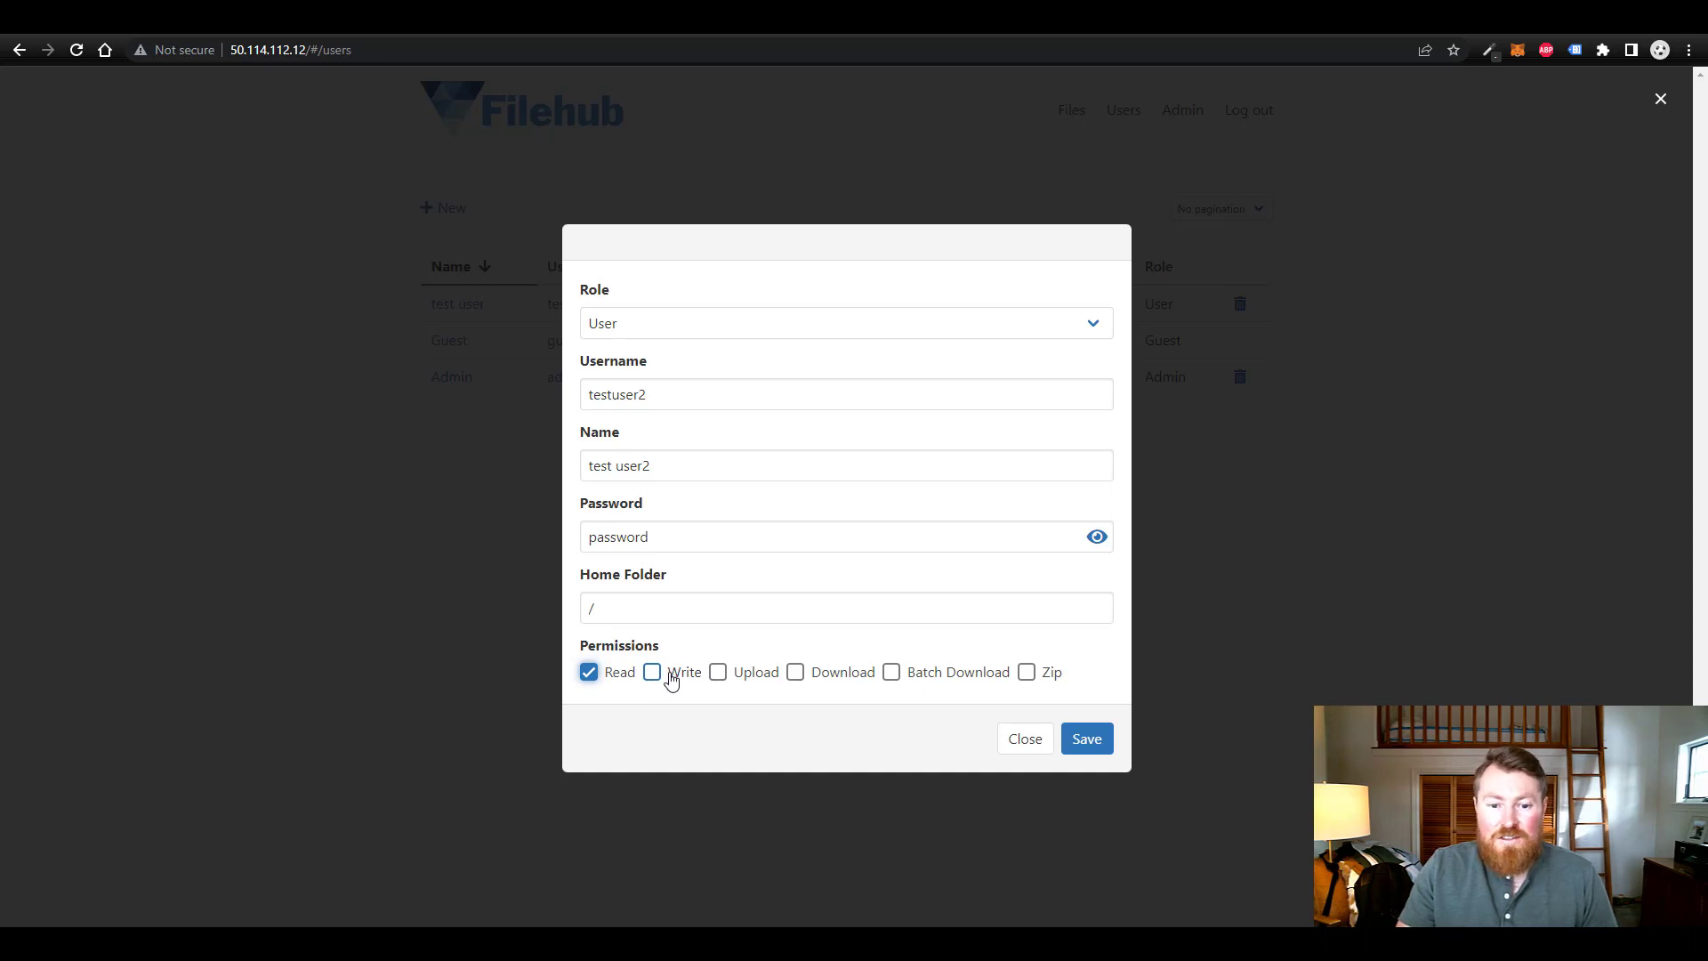
pyautogui.click(667, 679)
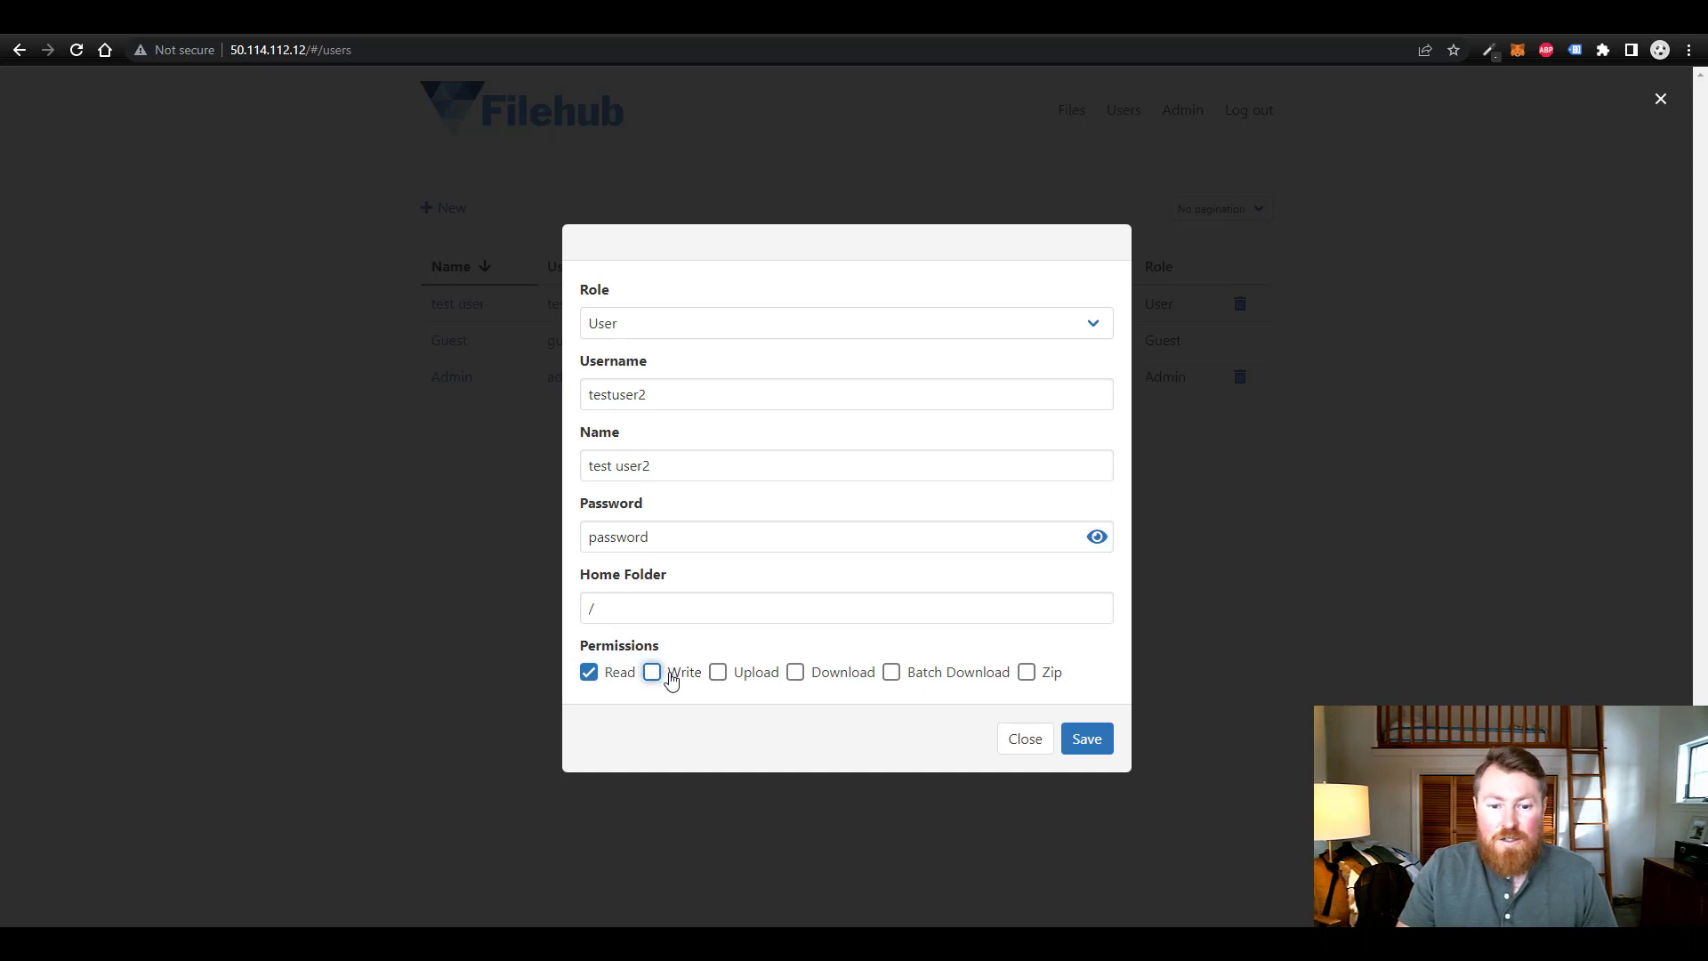
pyautogui.click(755, 676)
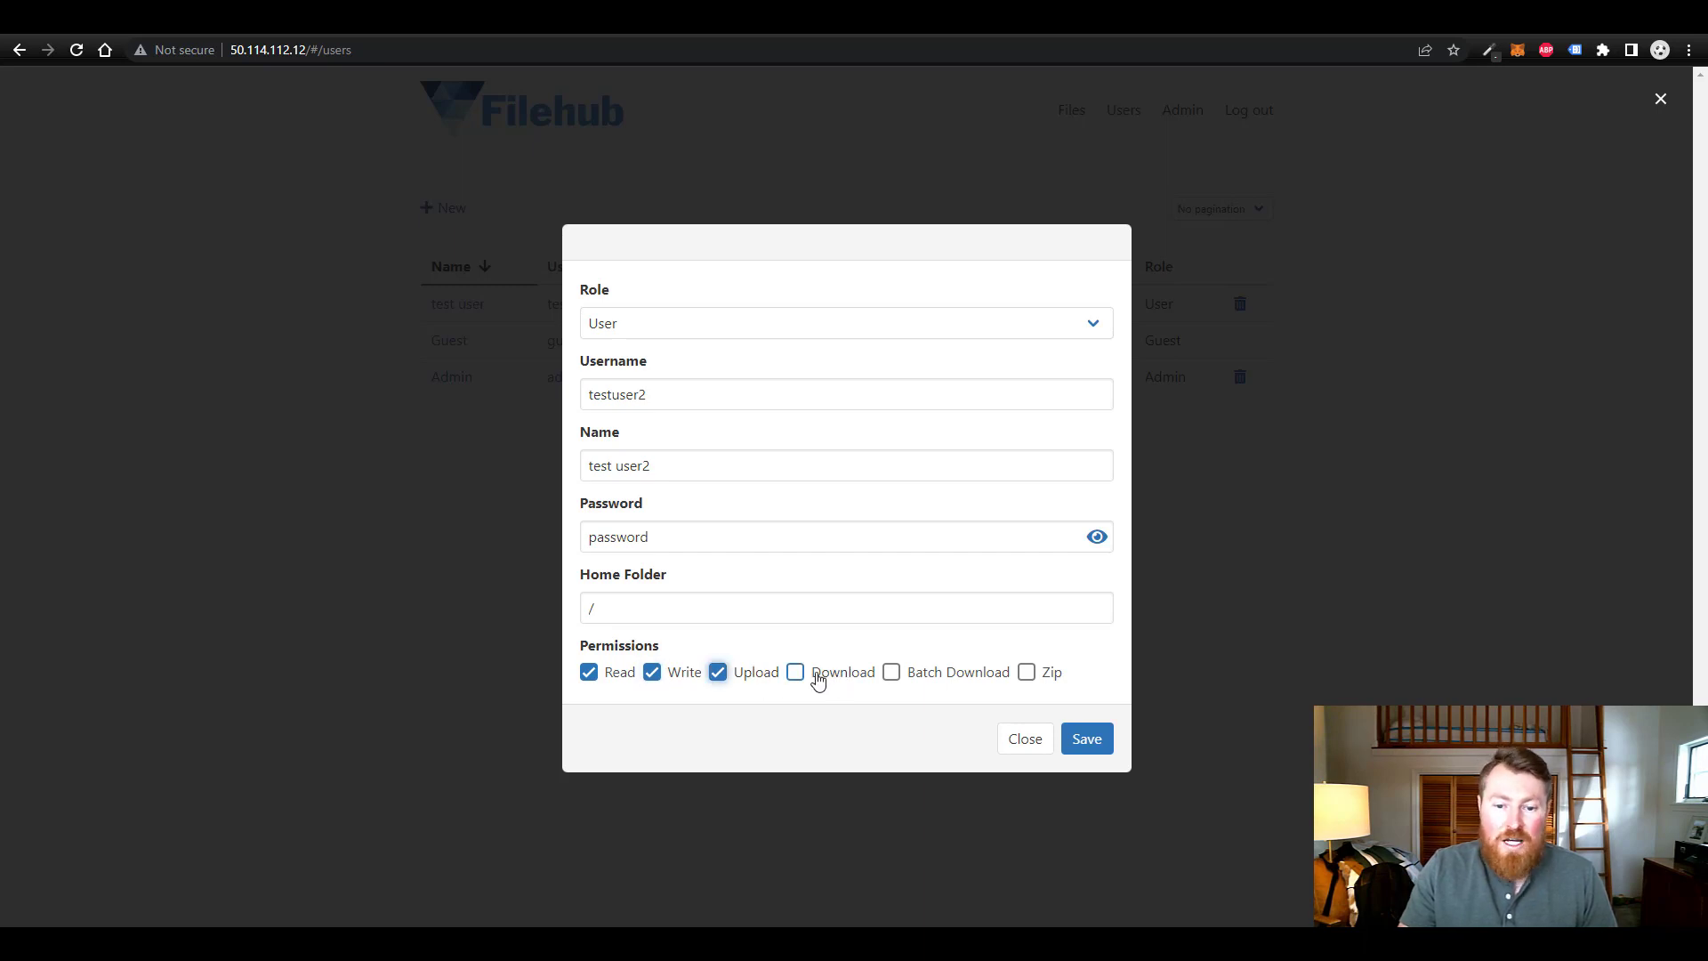
pyautogui.click(814, 680)
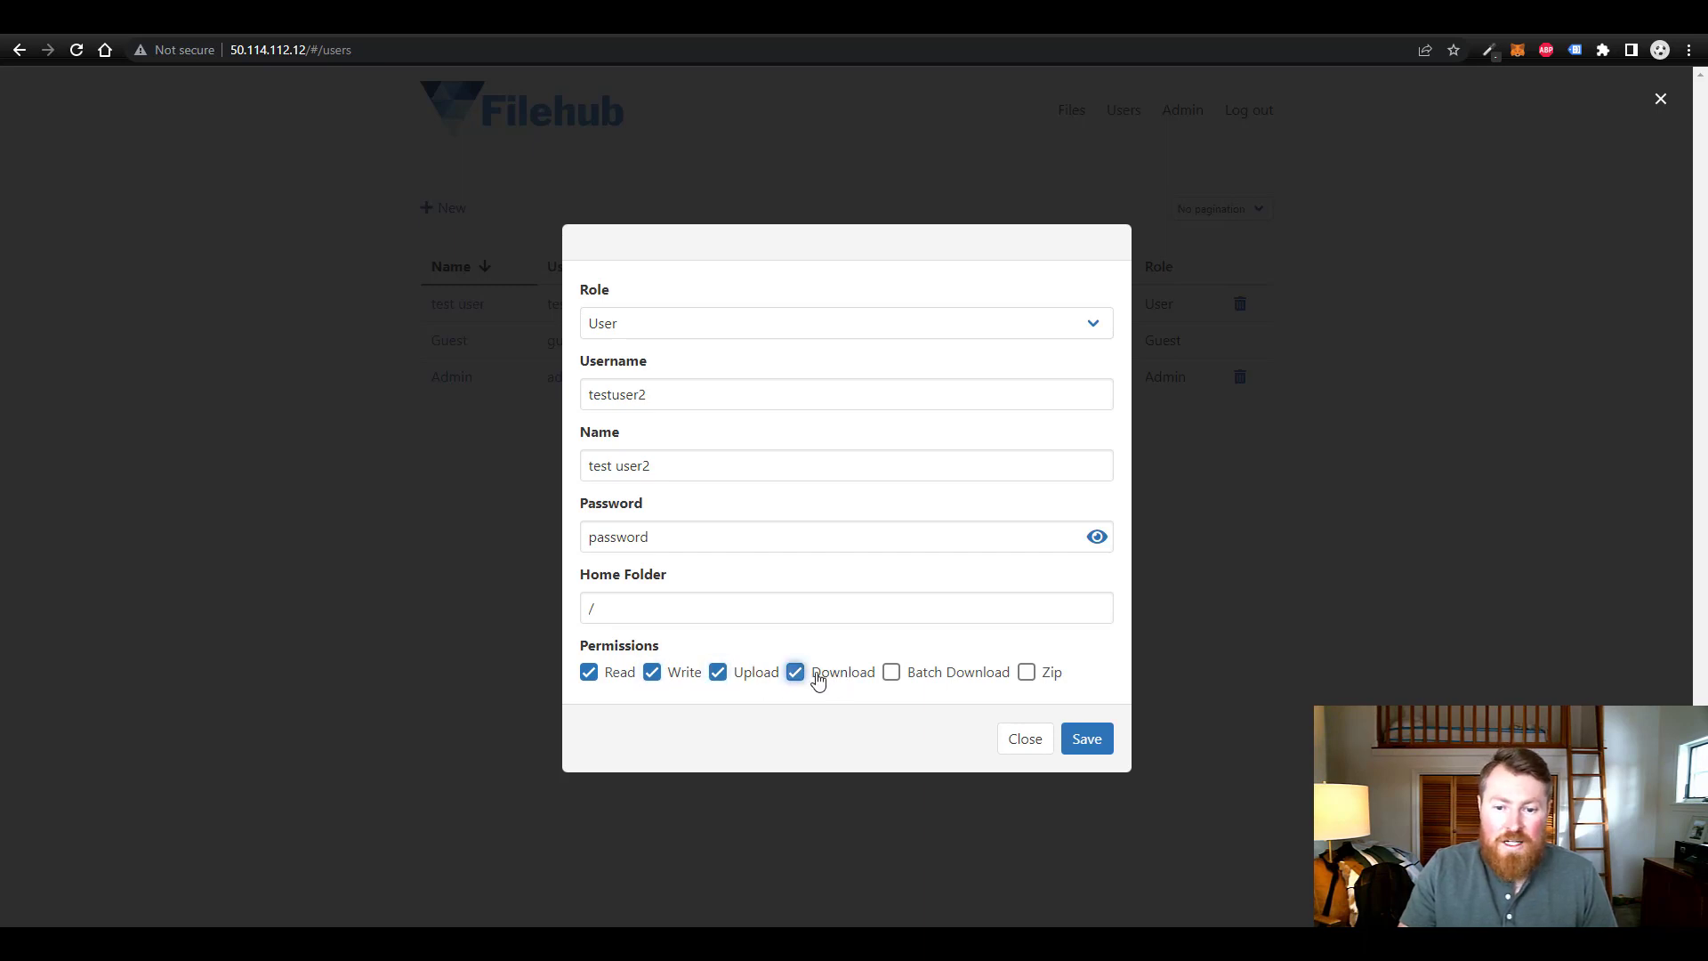
pyautogui.click(907, 676)
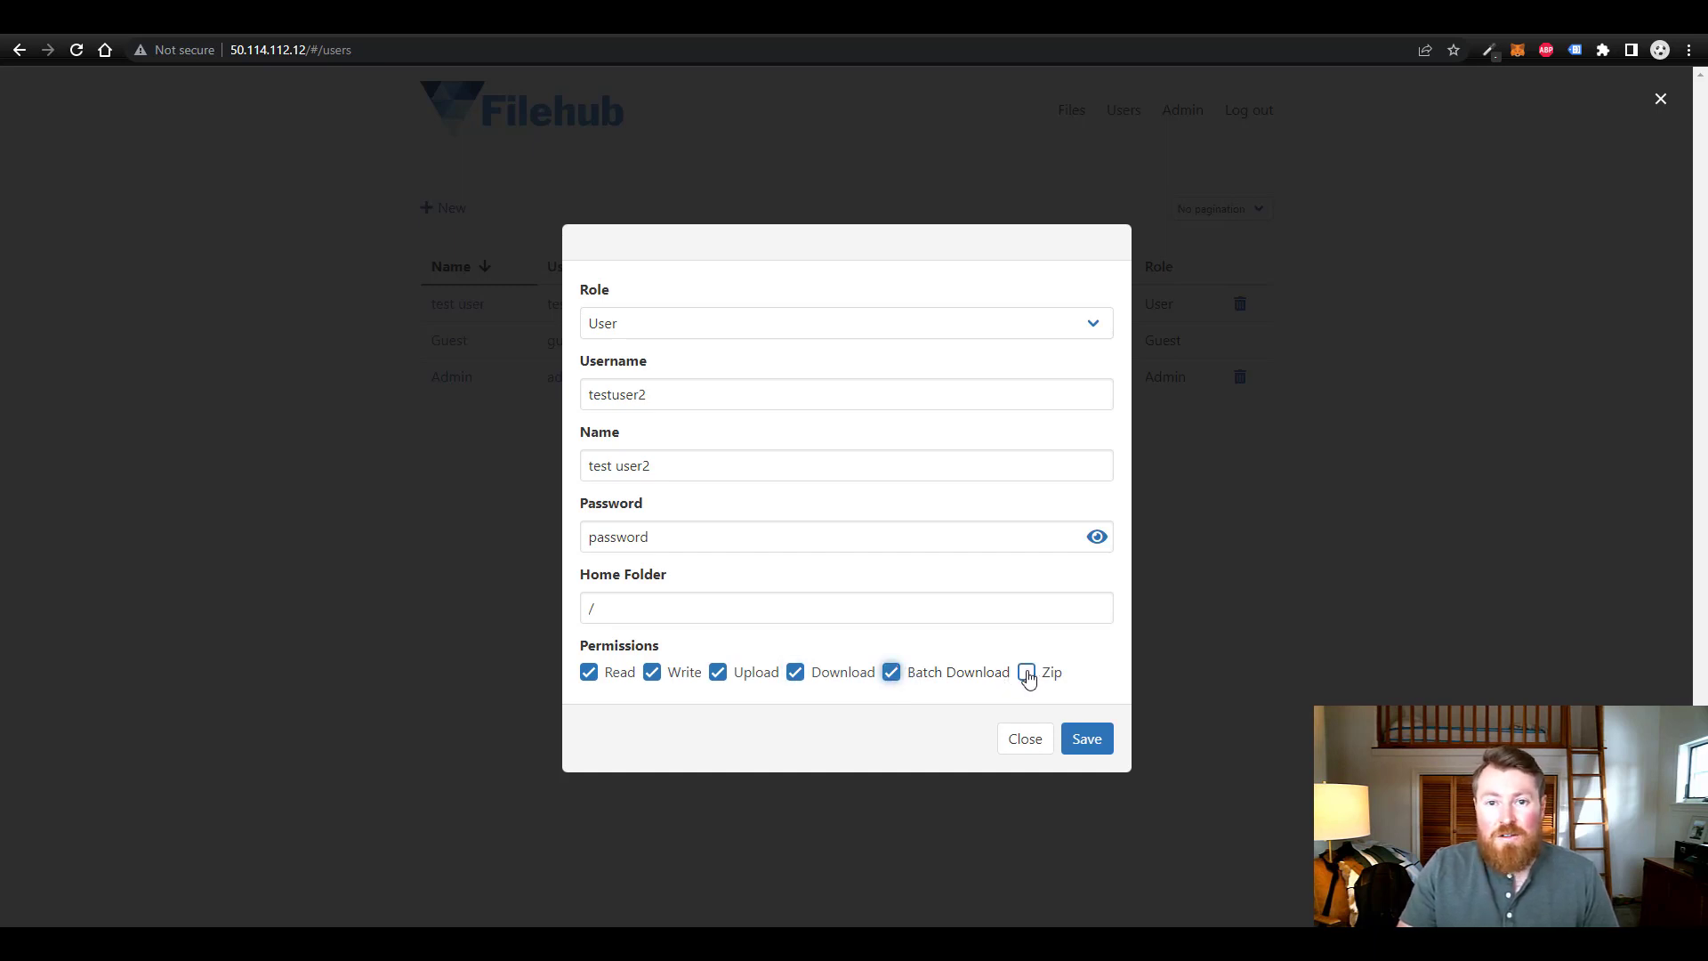
pyautogui.click(1028, 673)
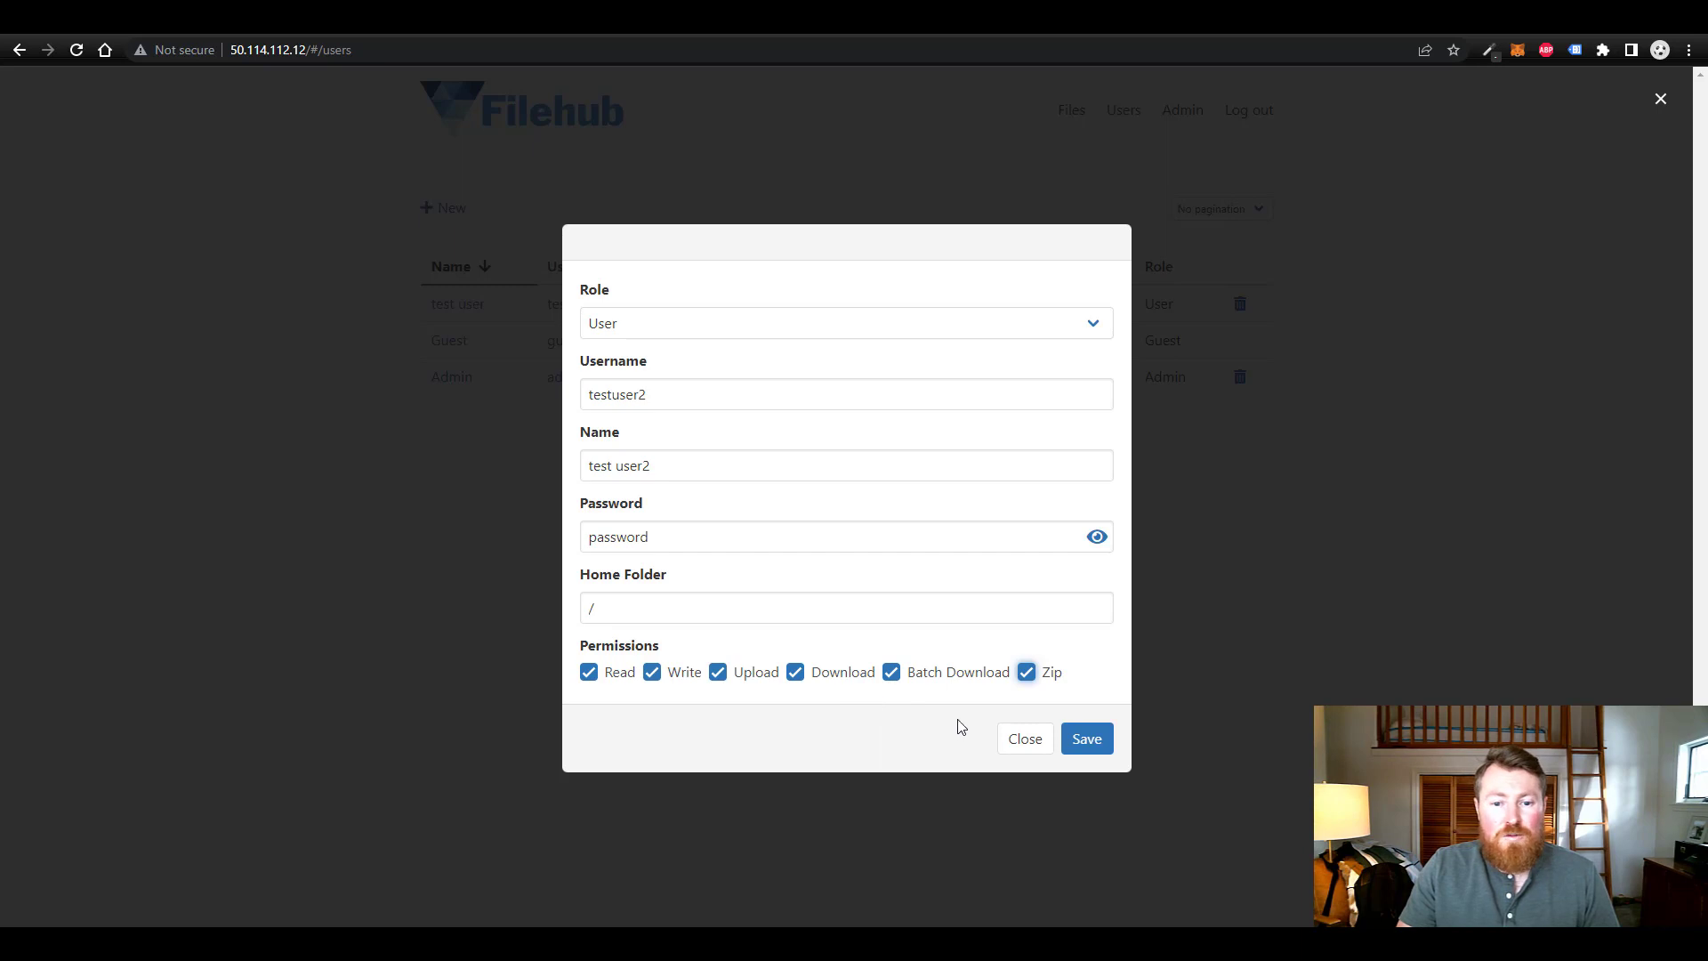
pyautogui.click(1086, 739)
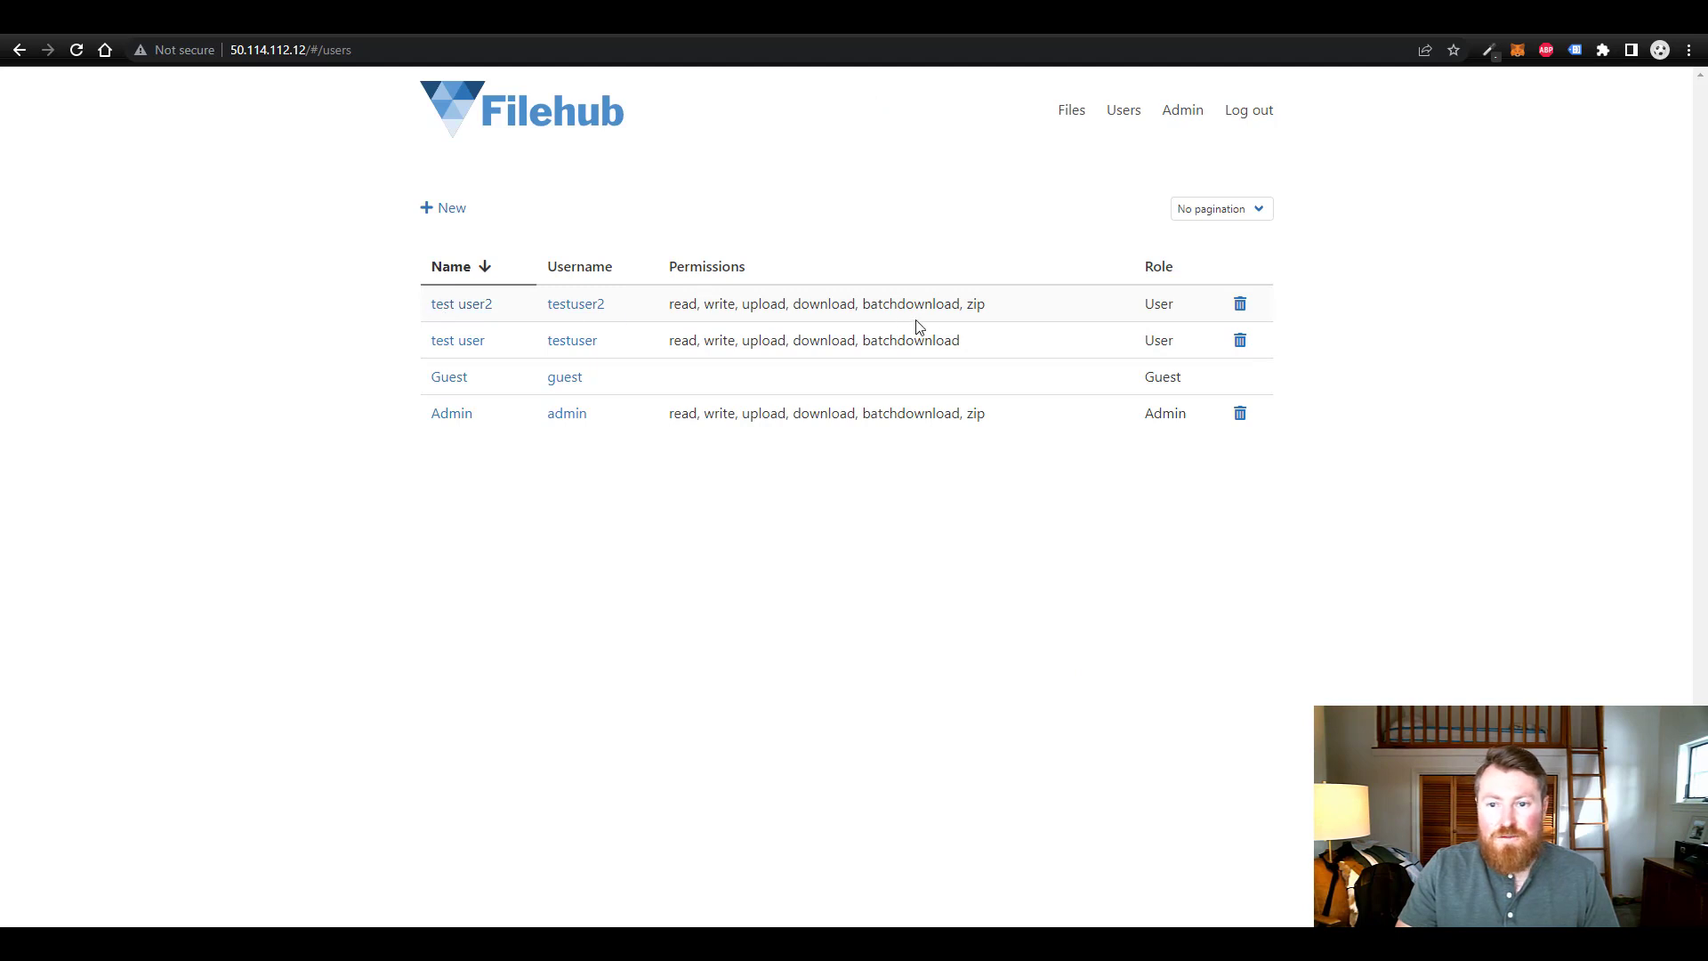
# - Log out, log in as testuser2, dismiss Chrome's prompts, and open that user's profile
pyautogui.click(1255, 122)
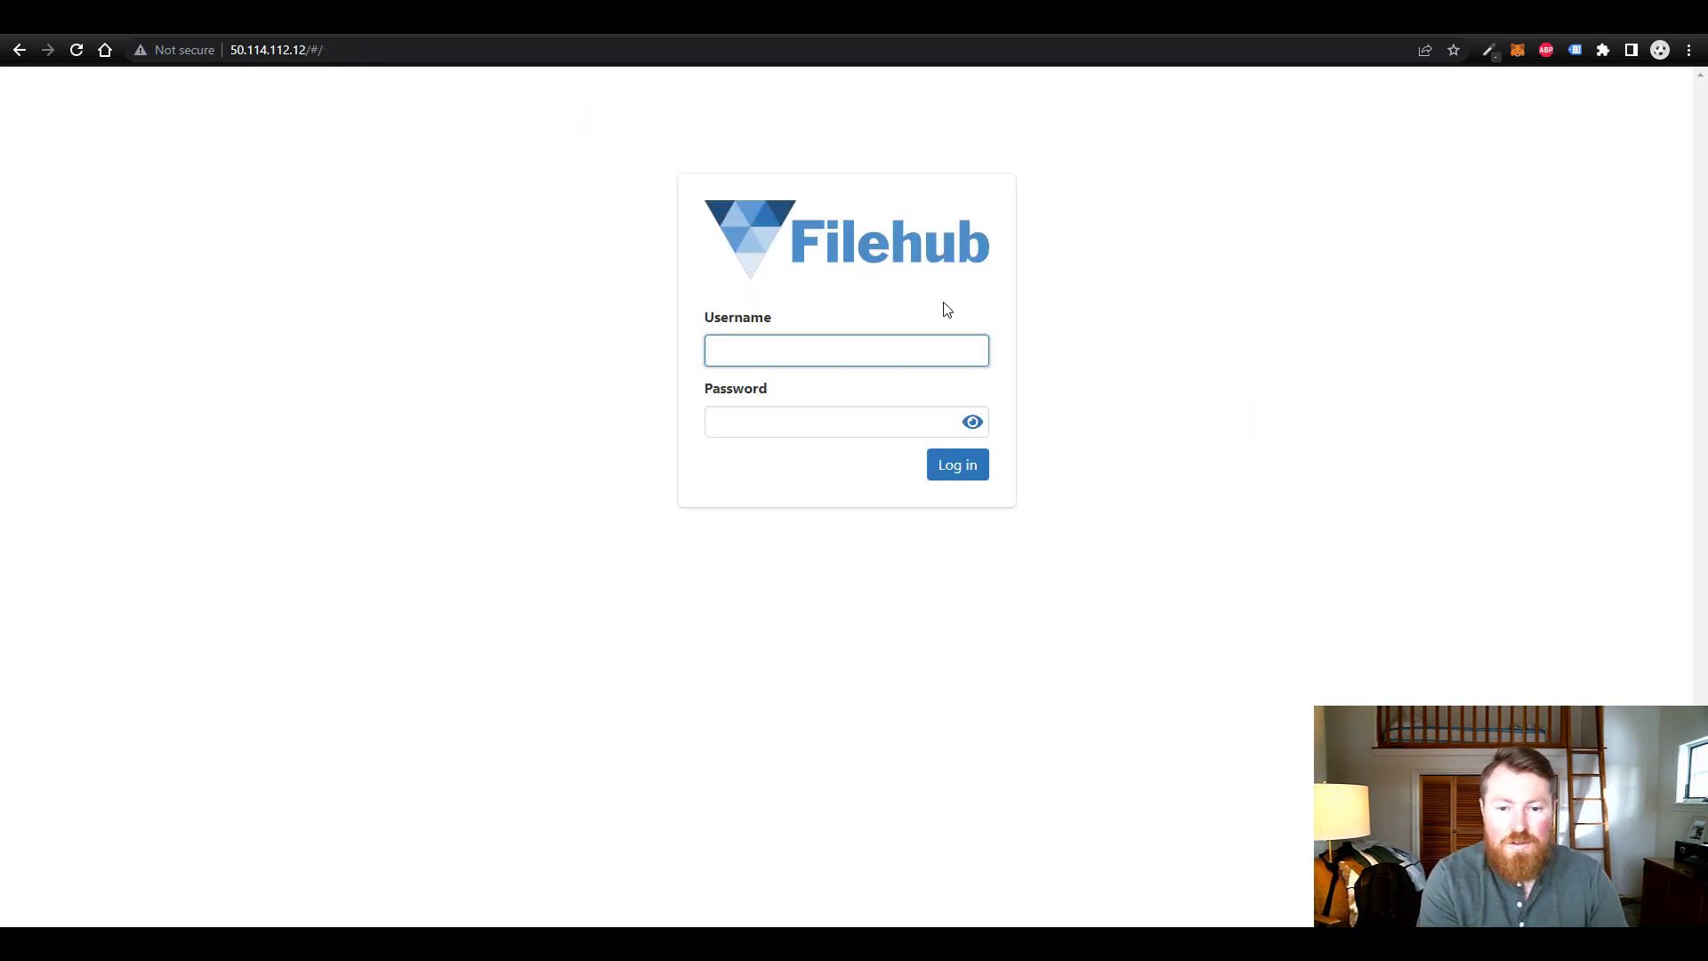
pyautogui.write('testuser')
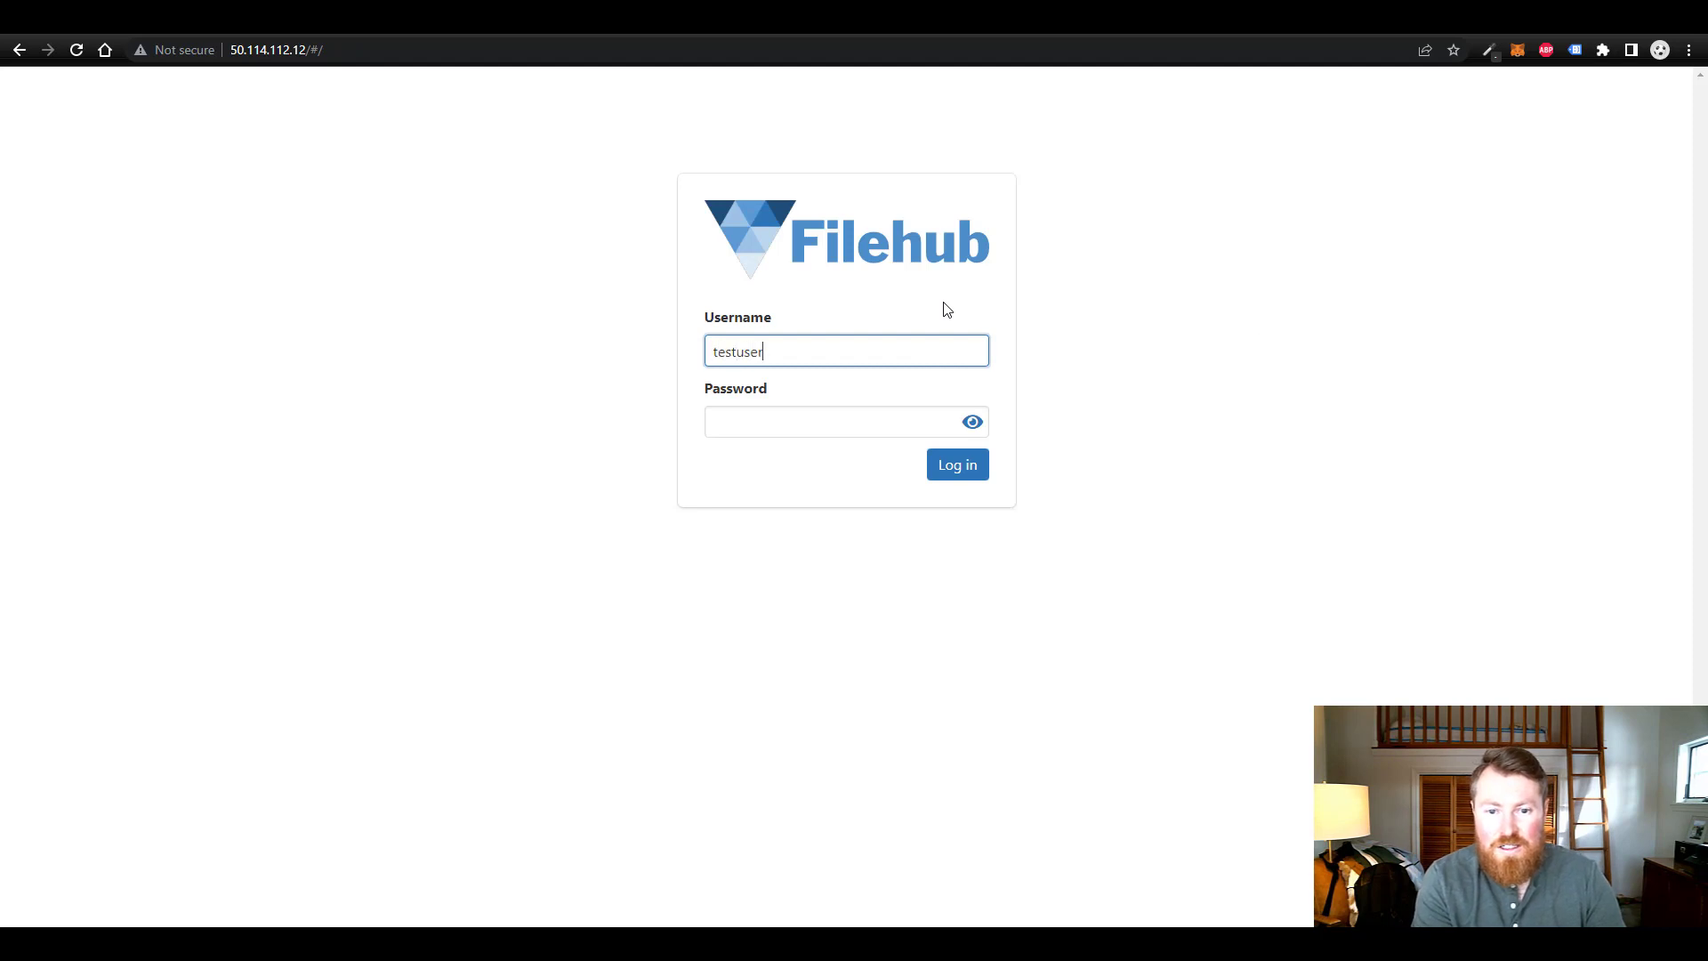
pyautogui.write('2')
pyautogui.press('Tab')
pyautogui.write('t')
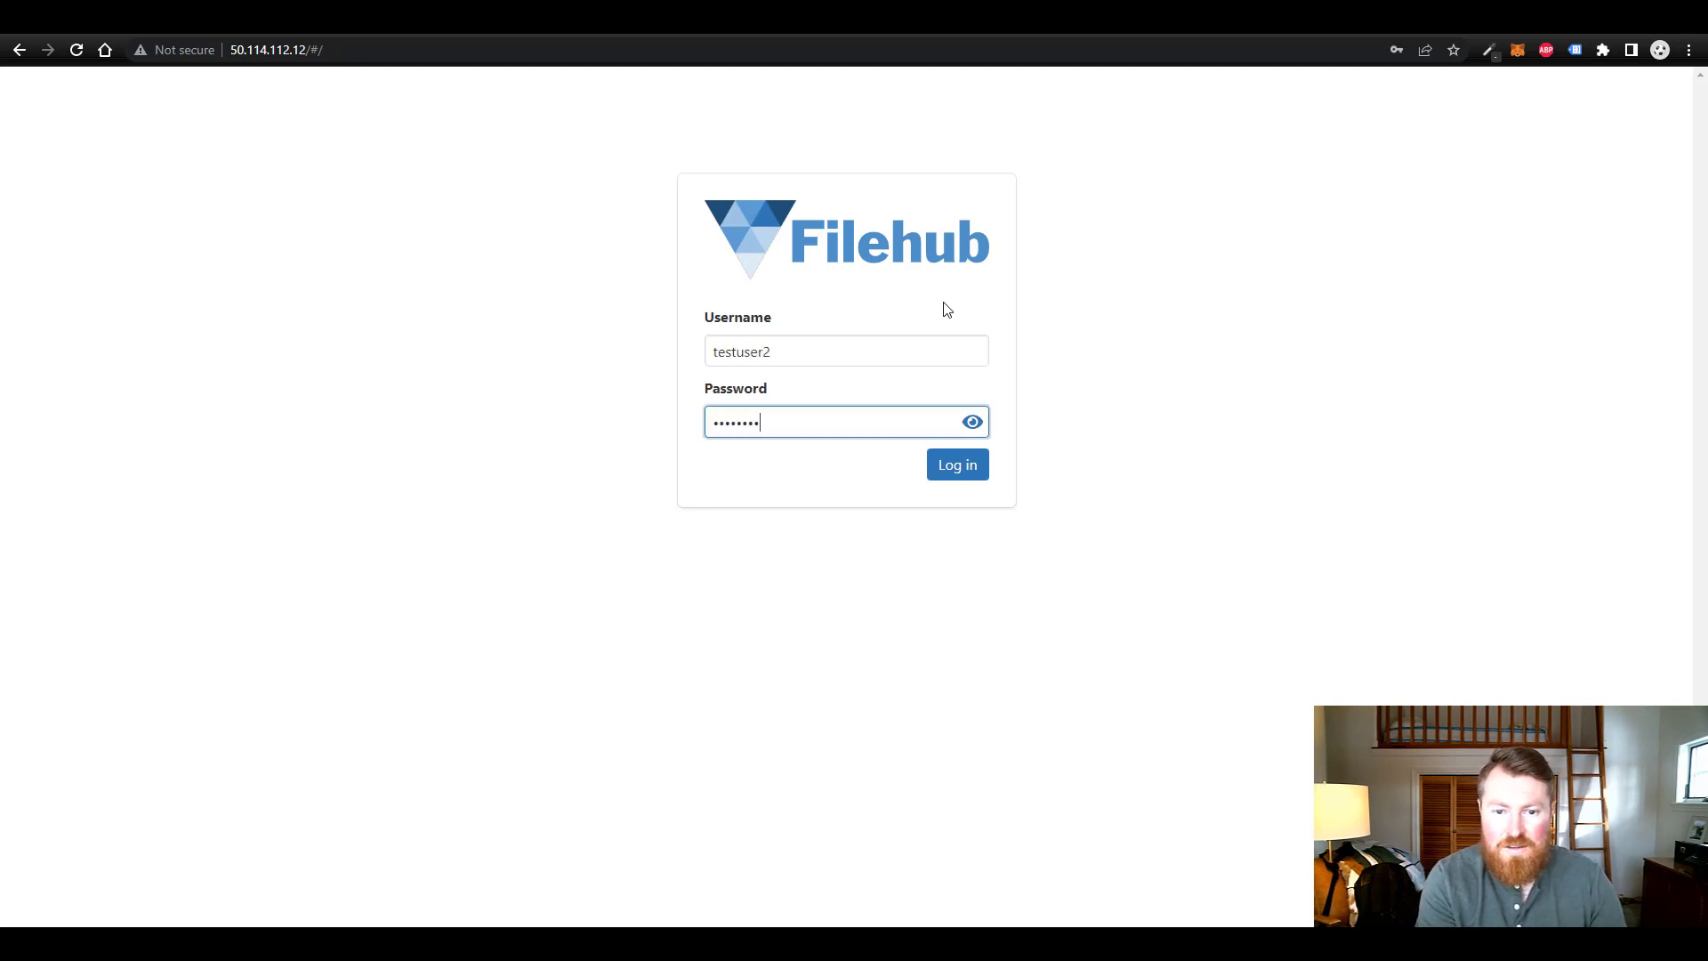
pyautogui.press('Return')
pyautogui.click(1005, 305)
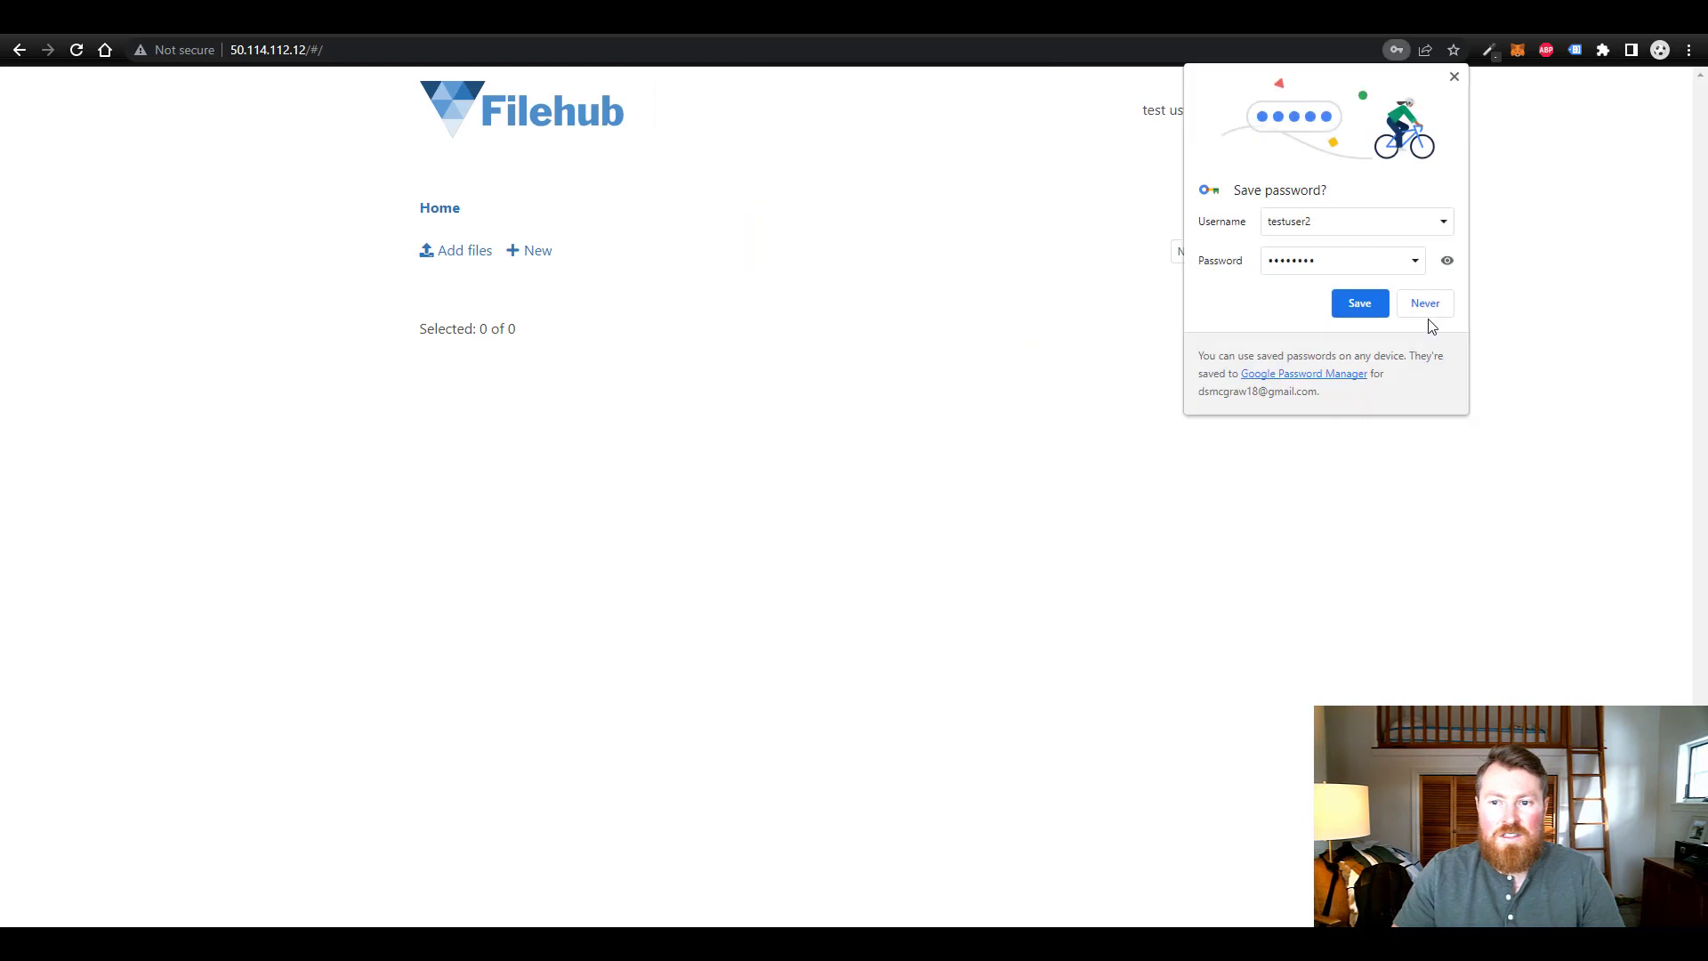
pyautogui.click(1428, 308)
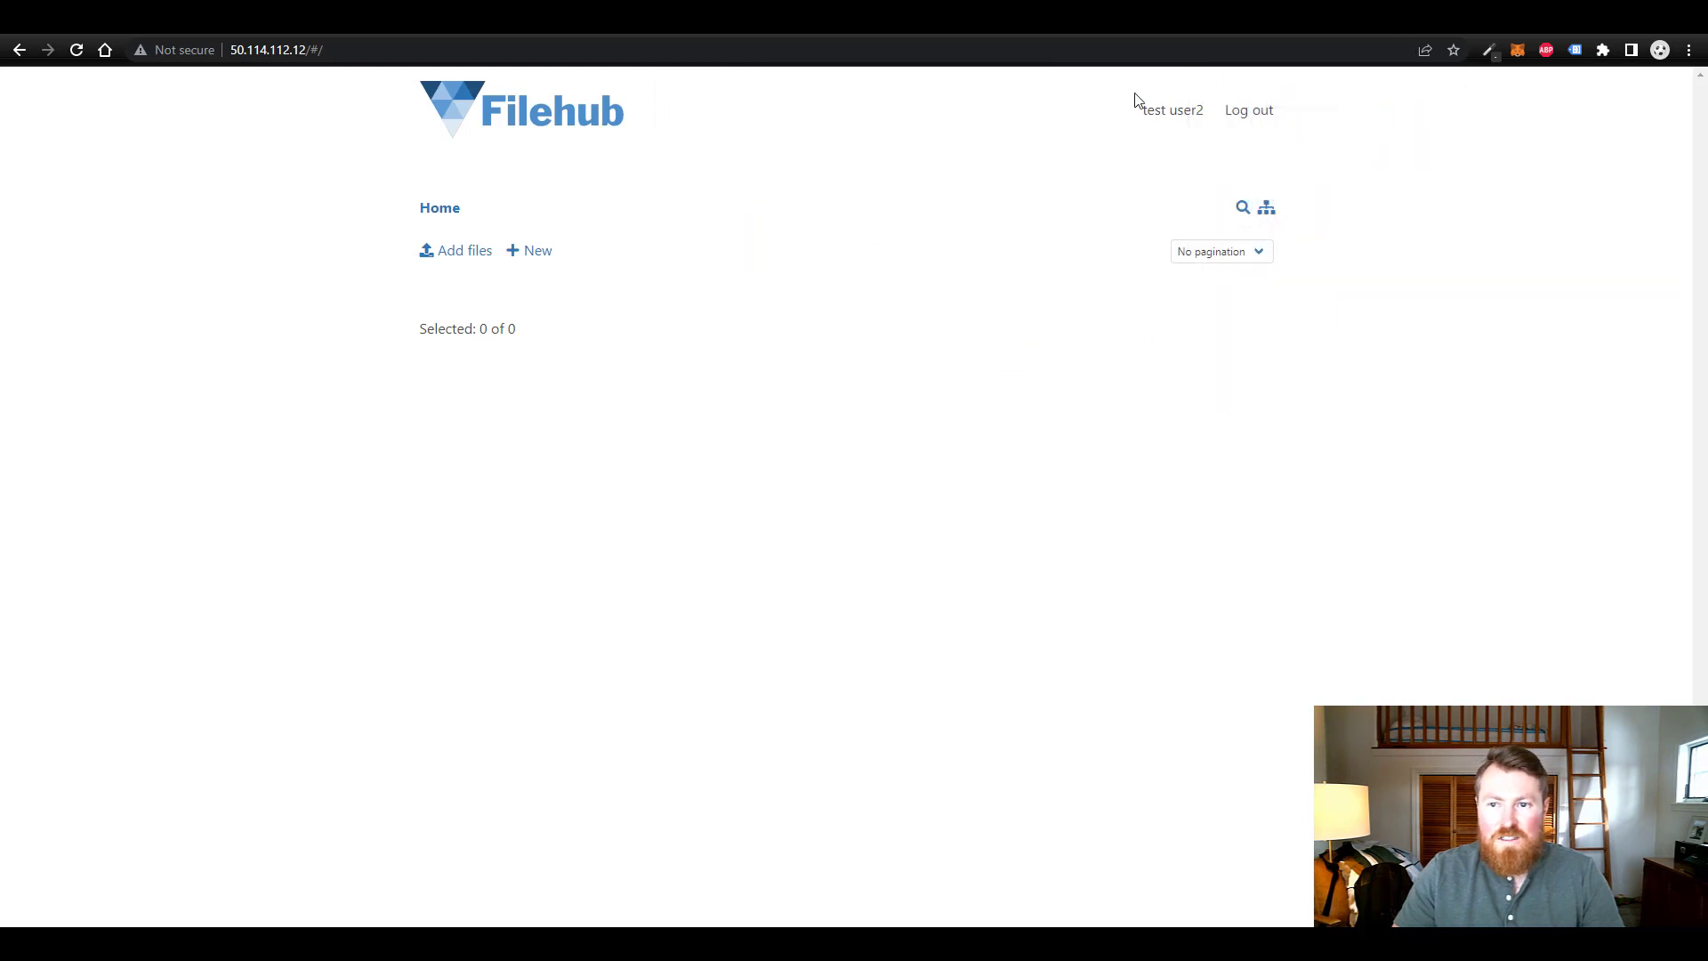
pyautogui.click(1172, 120)
pyautogui.click(786, 467)
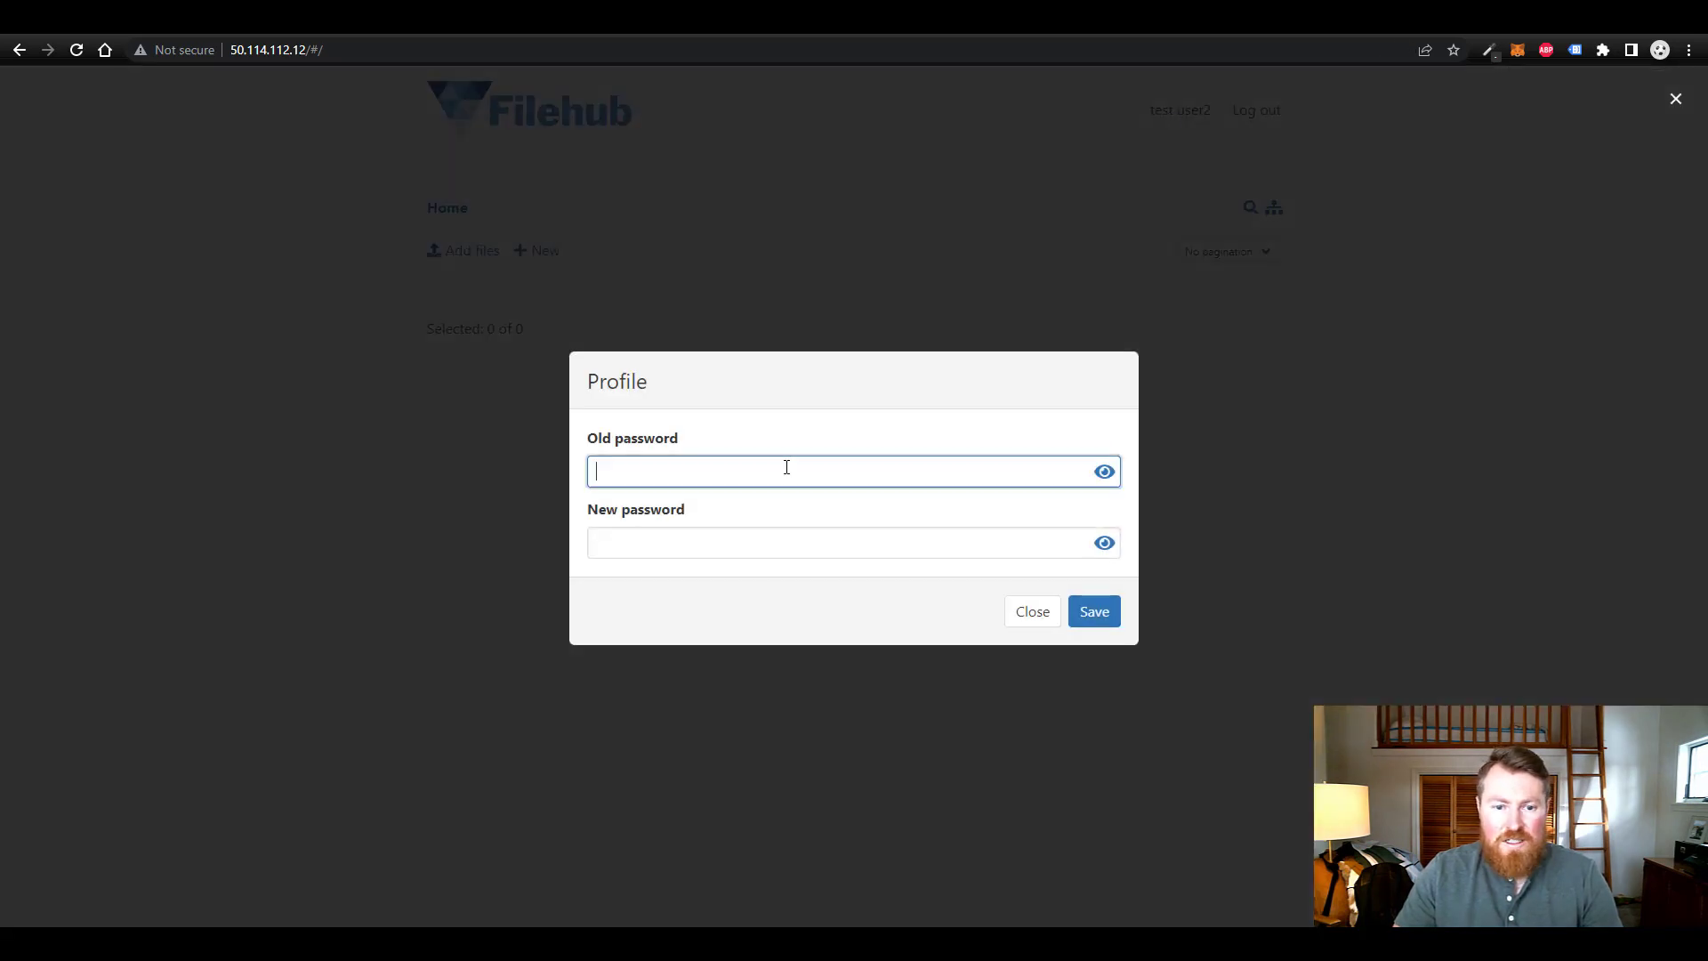
# - Enter test user2's old and new passwords and save the change
pyautogui.write('password')
pyautogui.press('Tab')
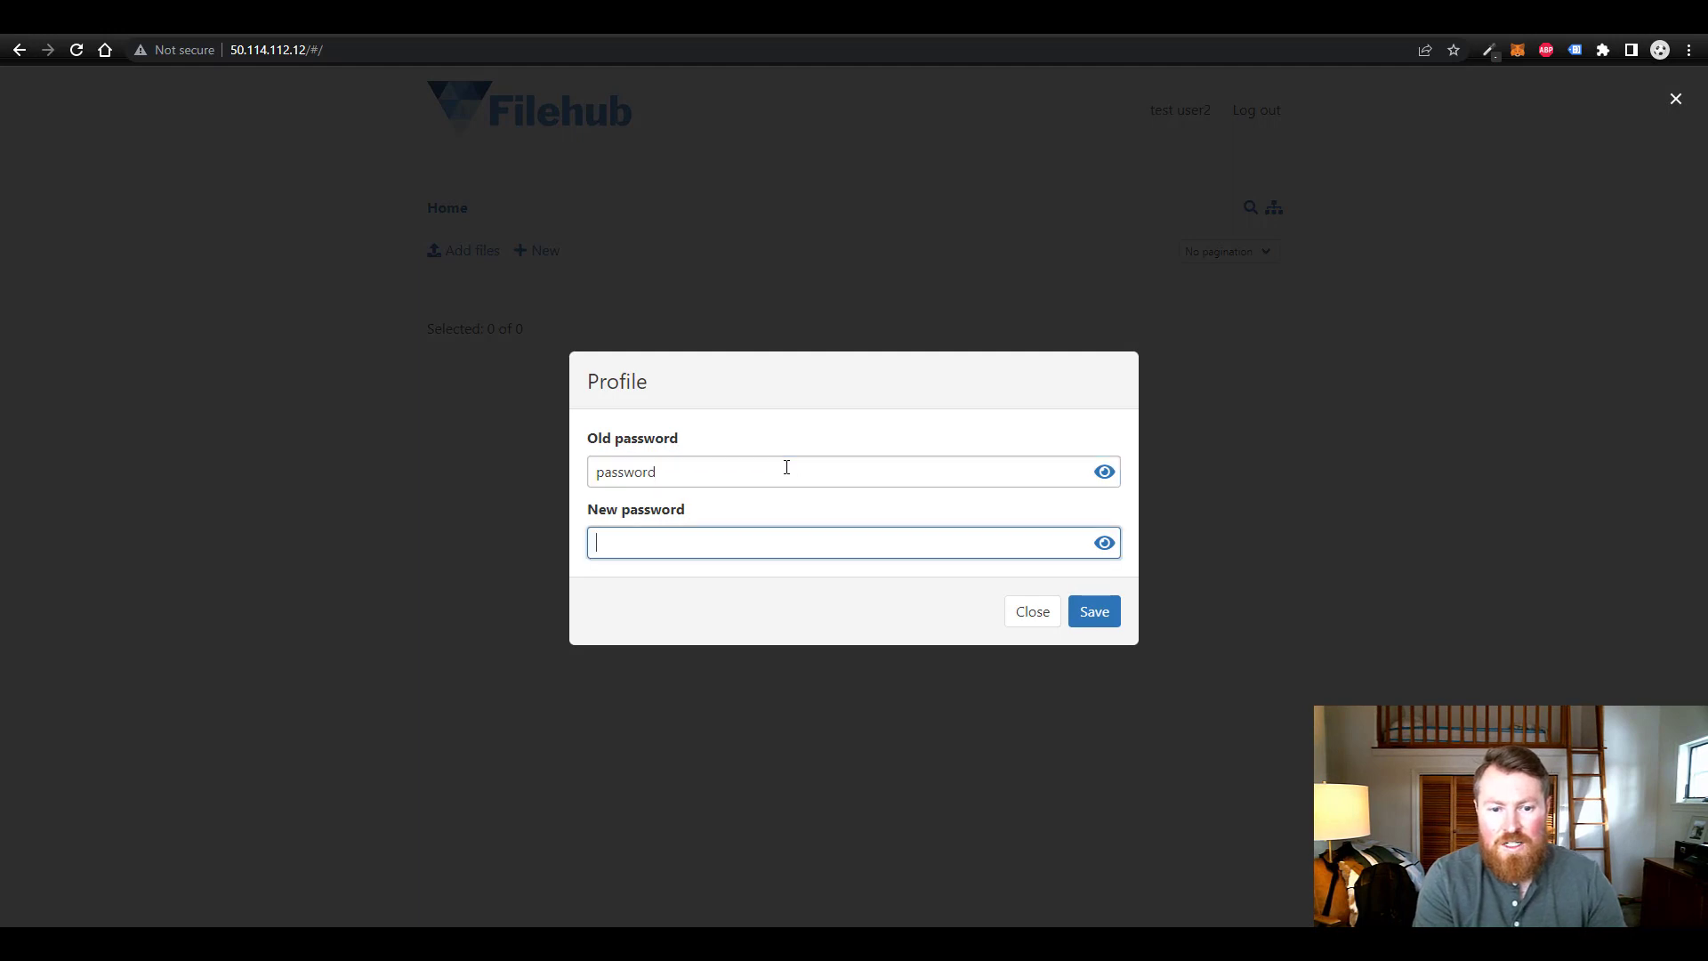
pyautogui.write('password123')
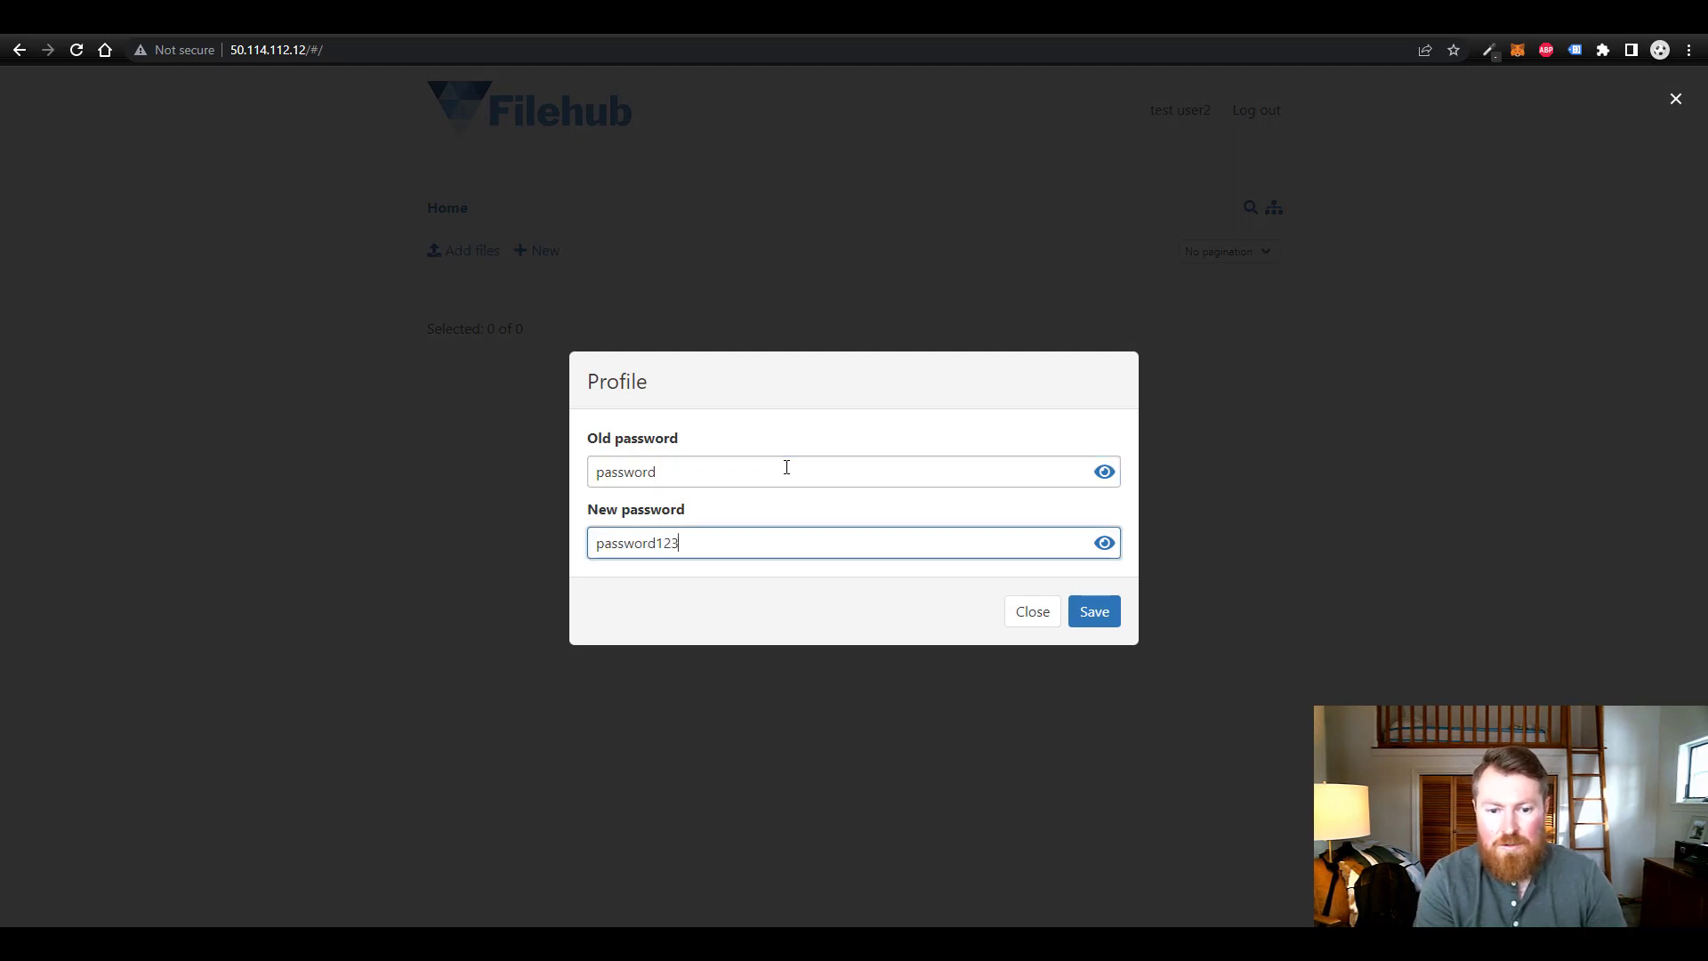
pyautogui.click(1094, 613)
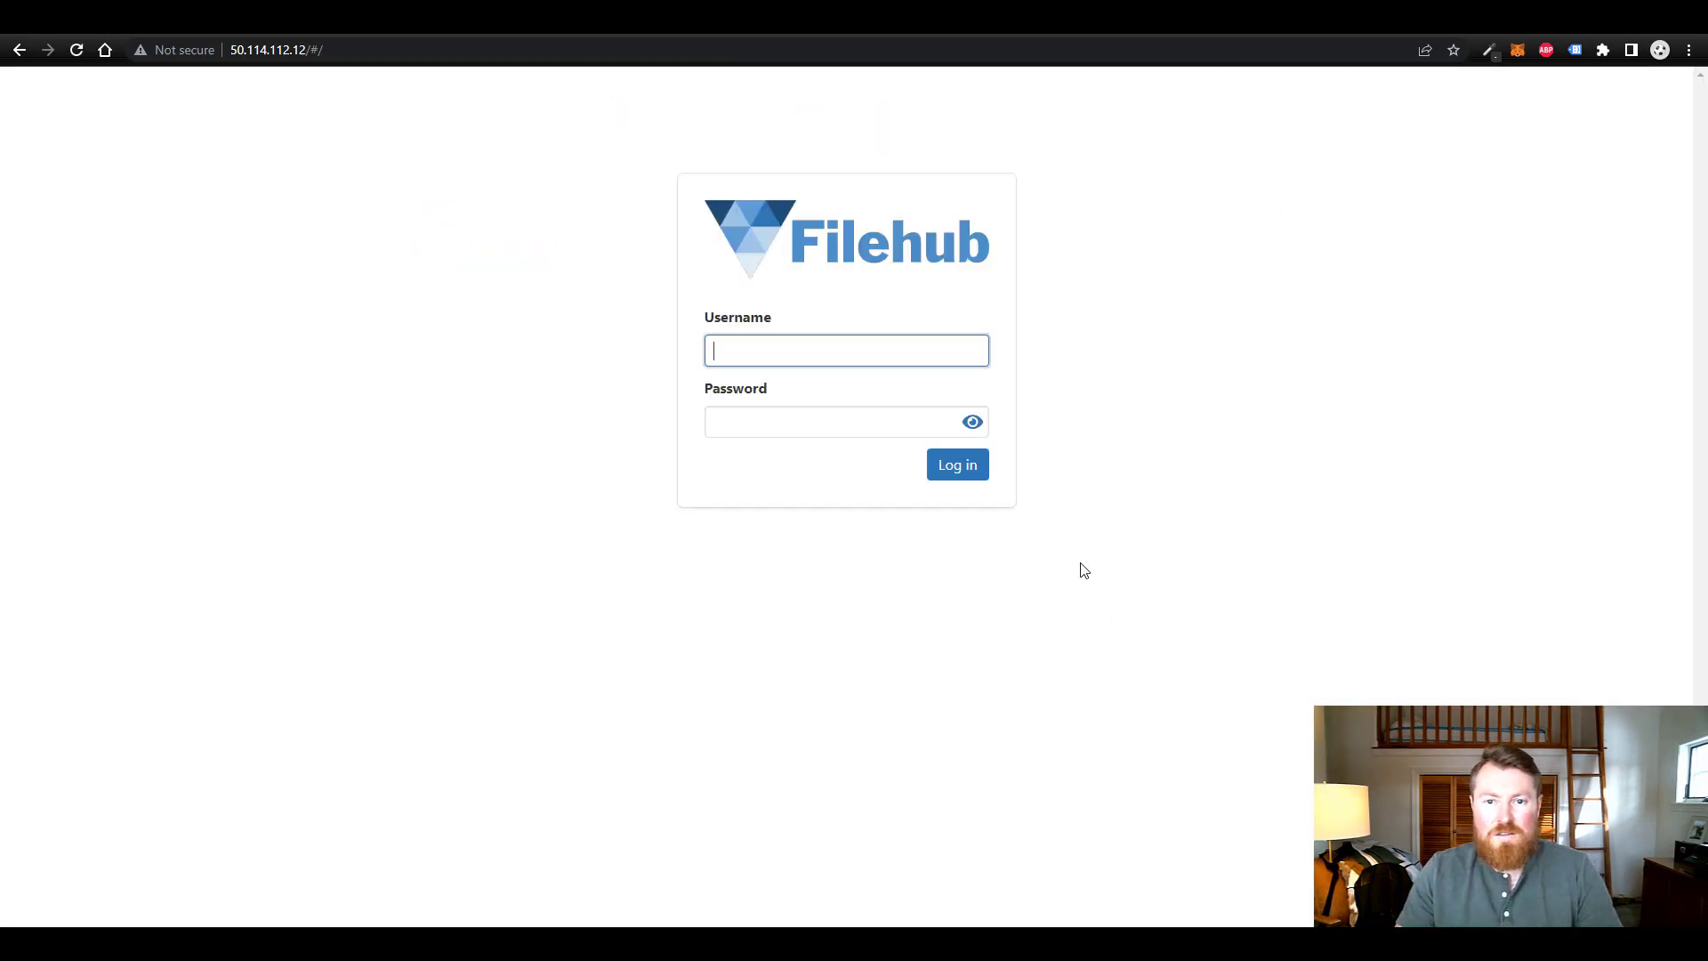
# - Log back in as admin and dismiss the browser's password check prompt
pyautogui.write('admin')
pyautogui.press('Tab')
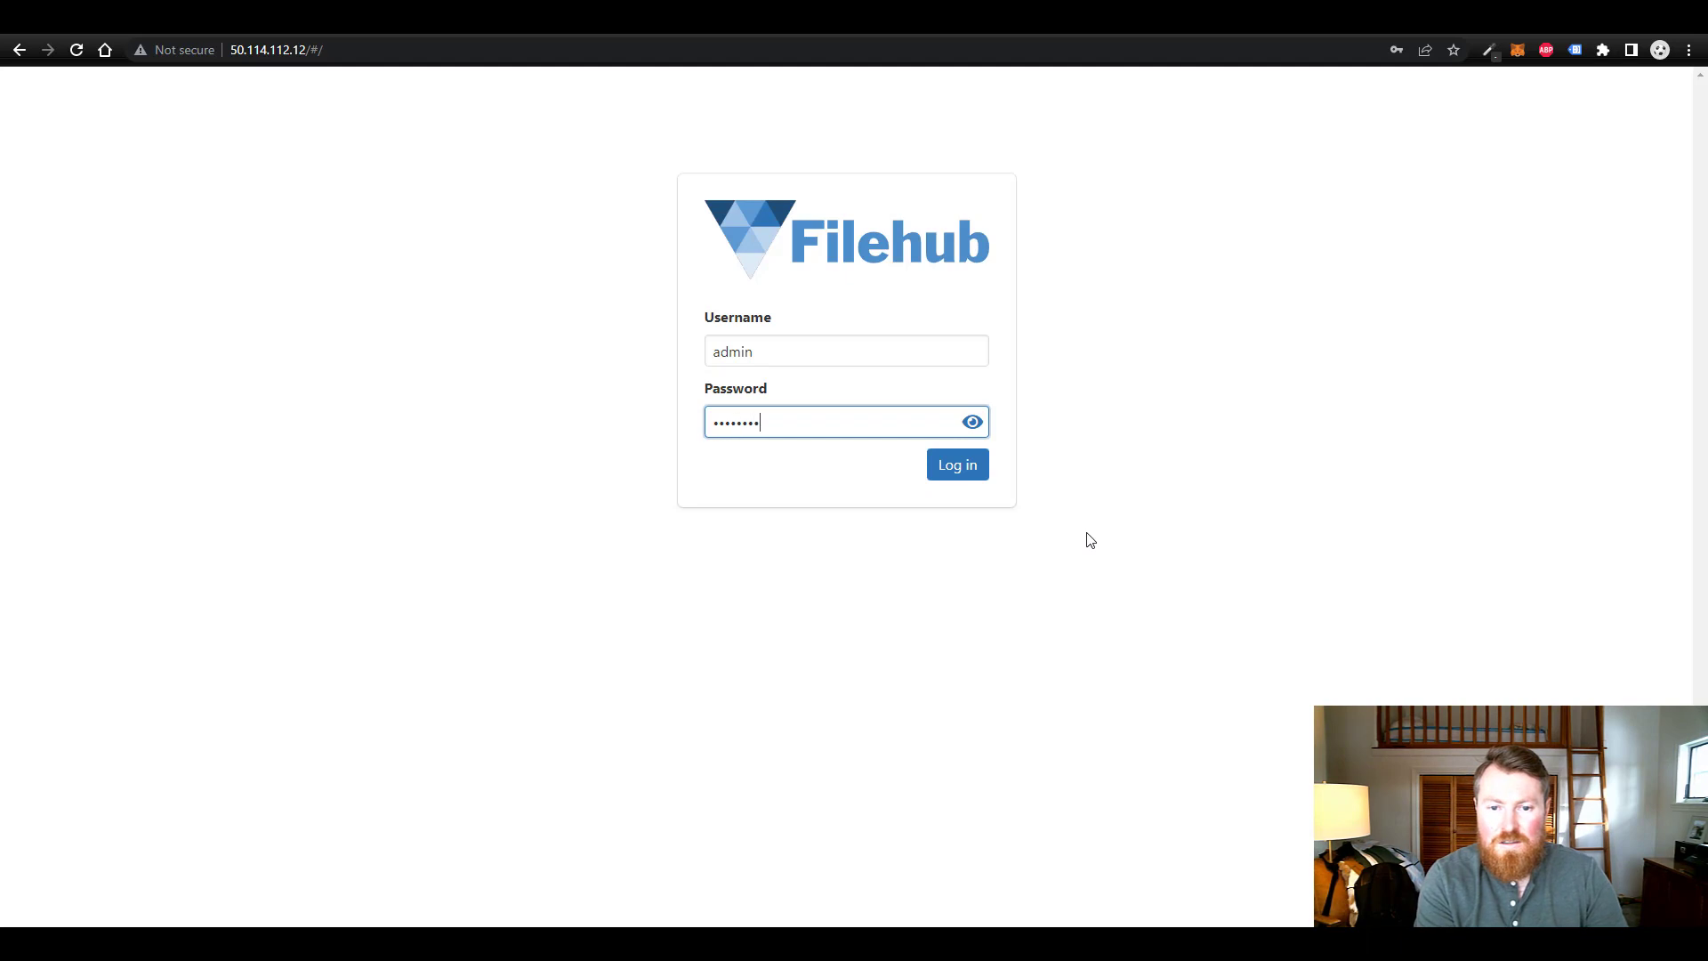
pyautogui.press('Return')
pyautogui.click(998, 305)
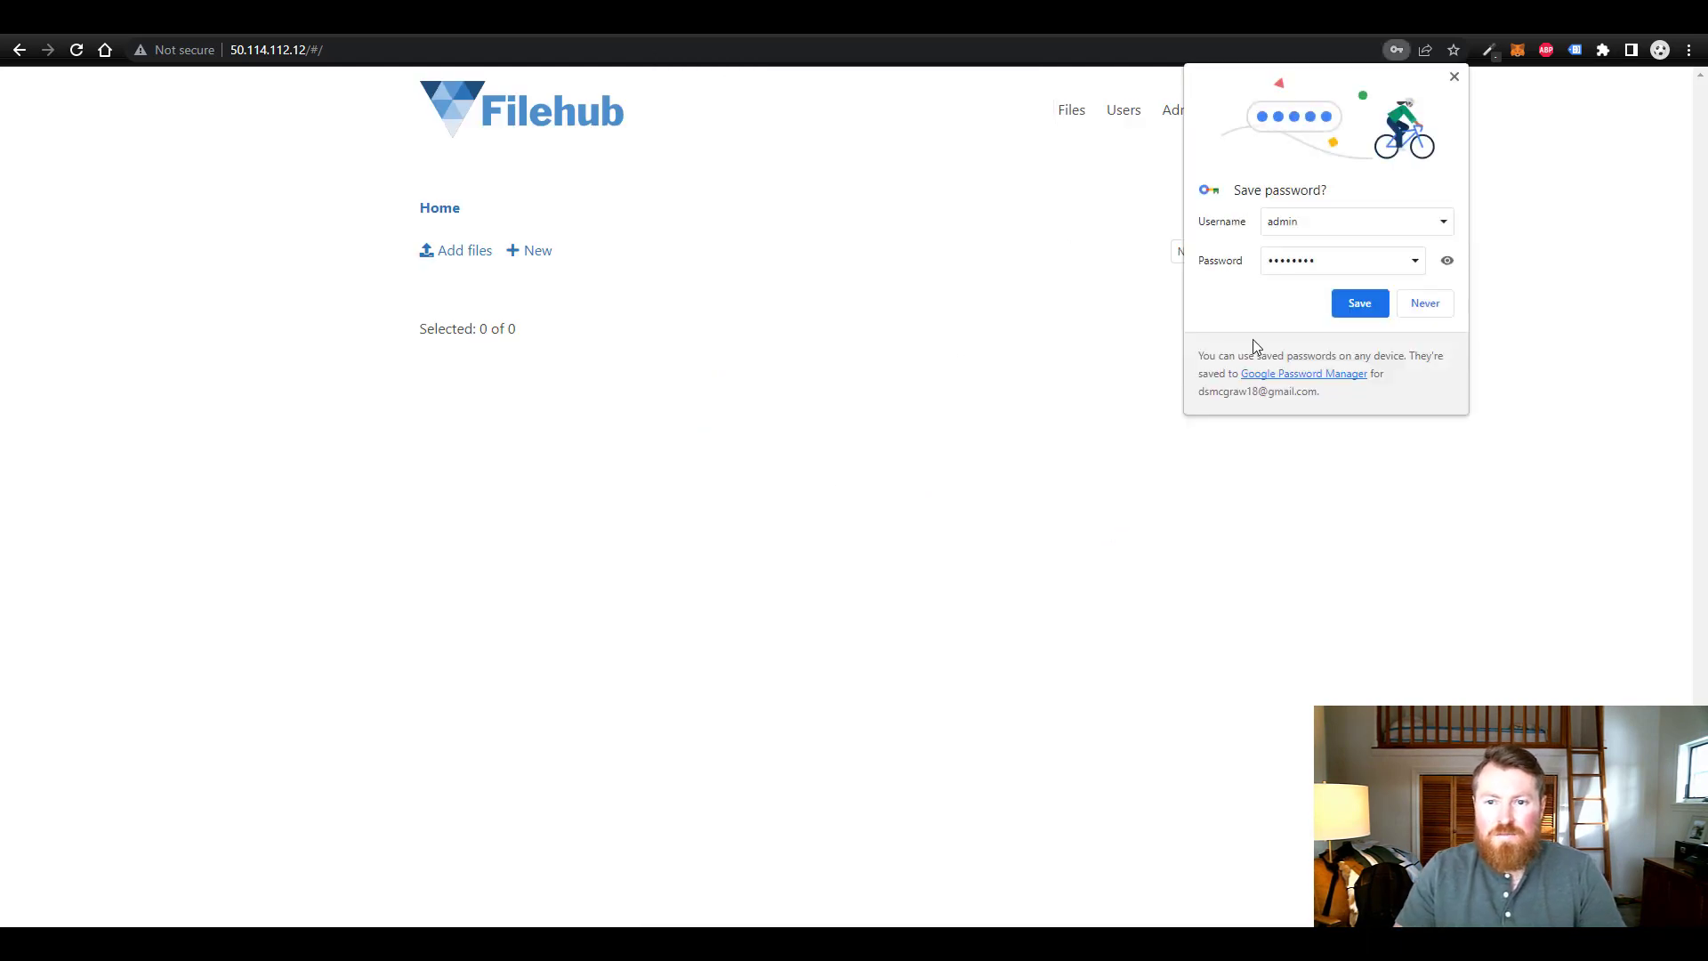
# - Remove test user2 from the Users list with confirmation, then go back to the Home listing
pyautogui.click(1424, 303)
pyautogui.click(1124, 113)
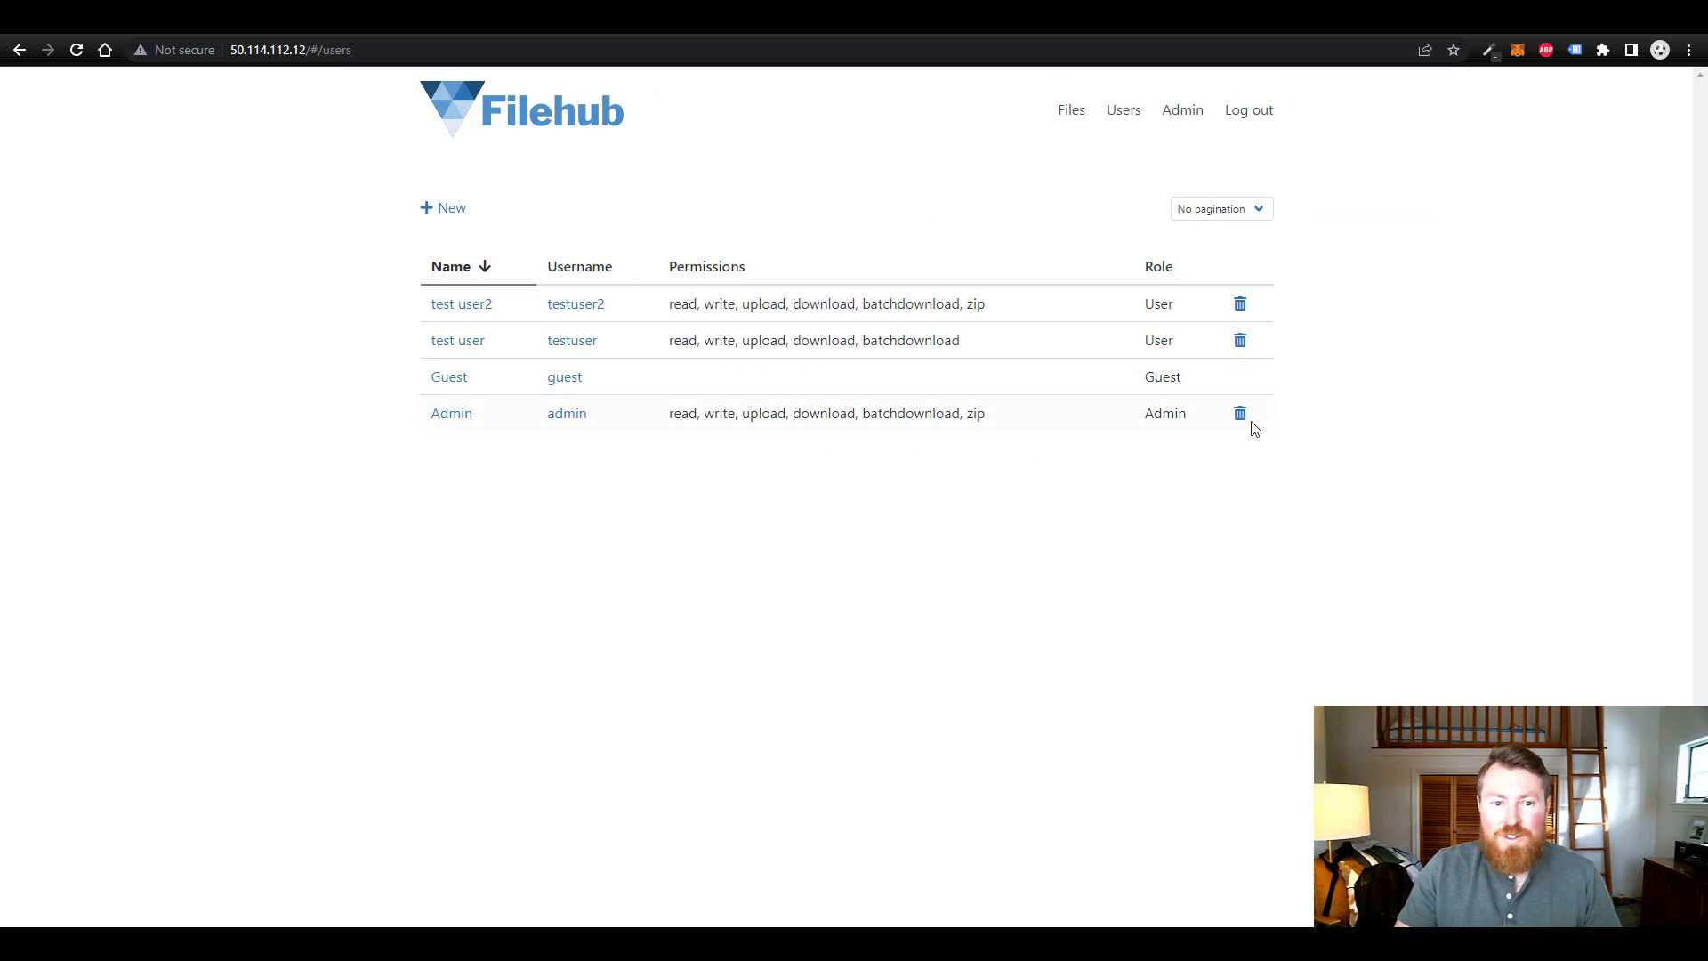
pyautogui.click(1241, 304)
pyautogui.click(943, 528)
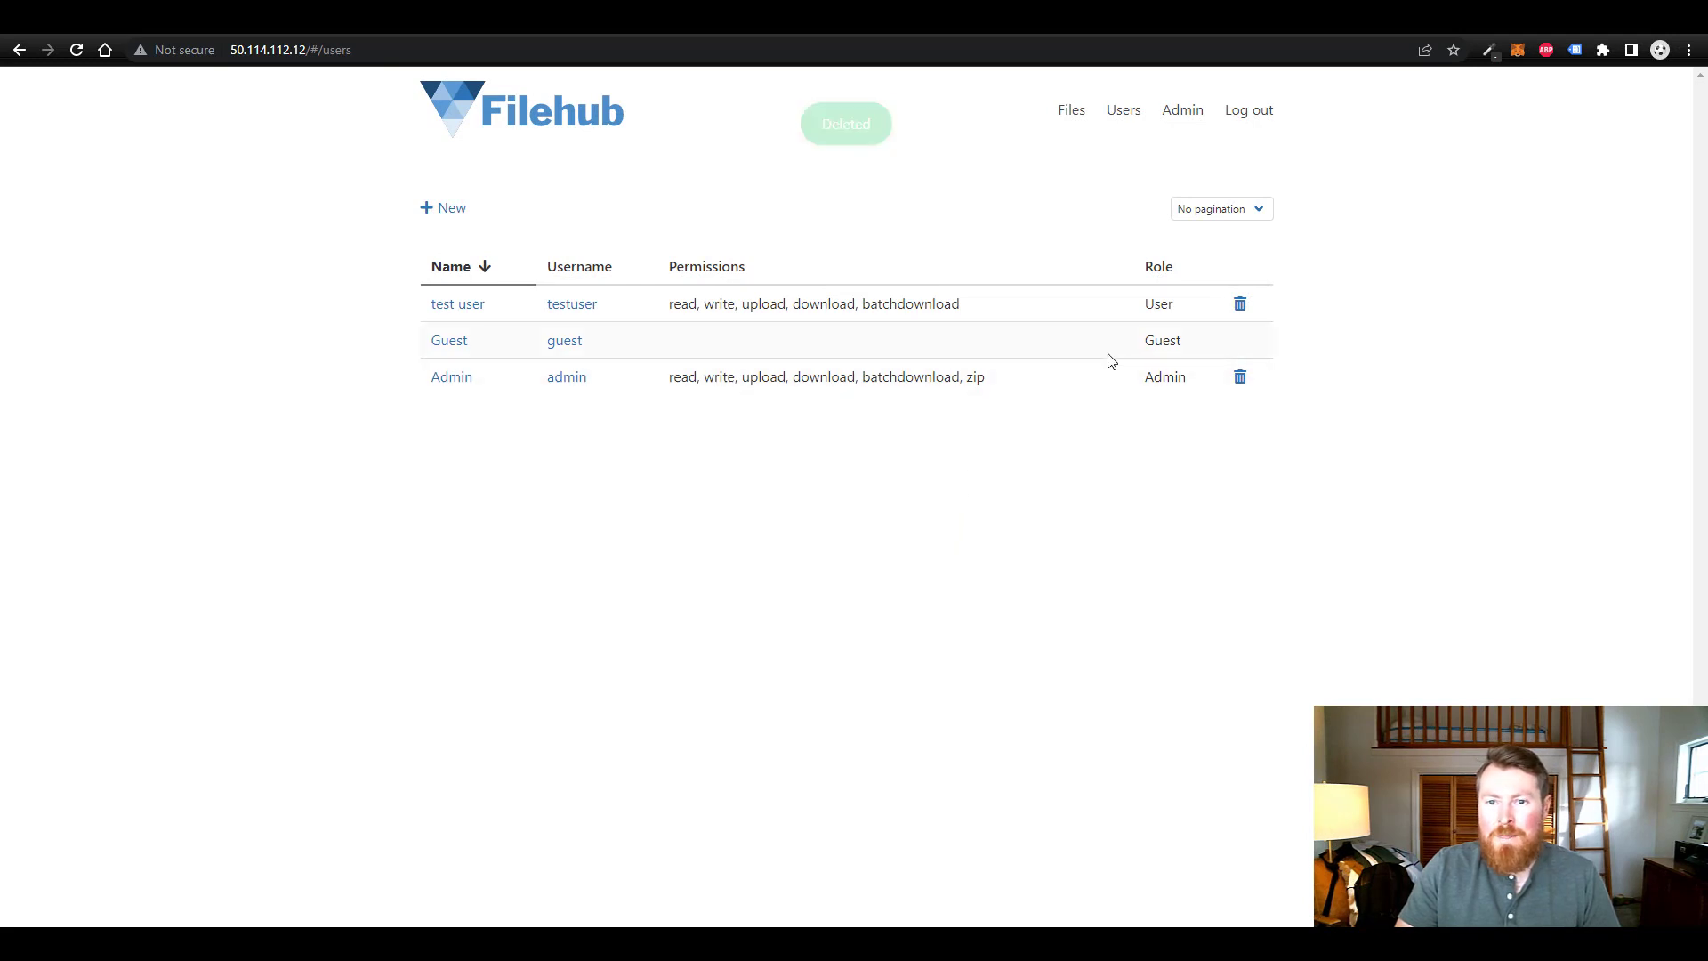
pyautogui.click(557, 119)
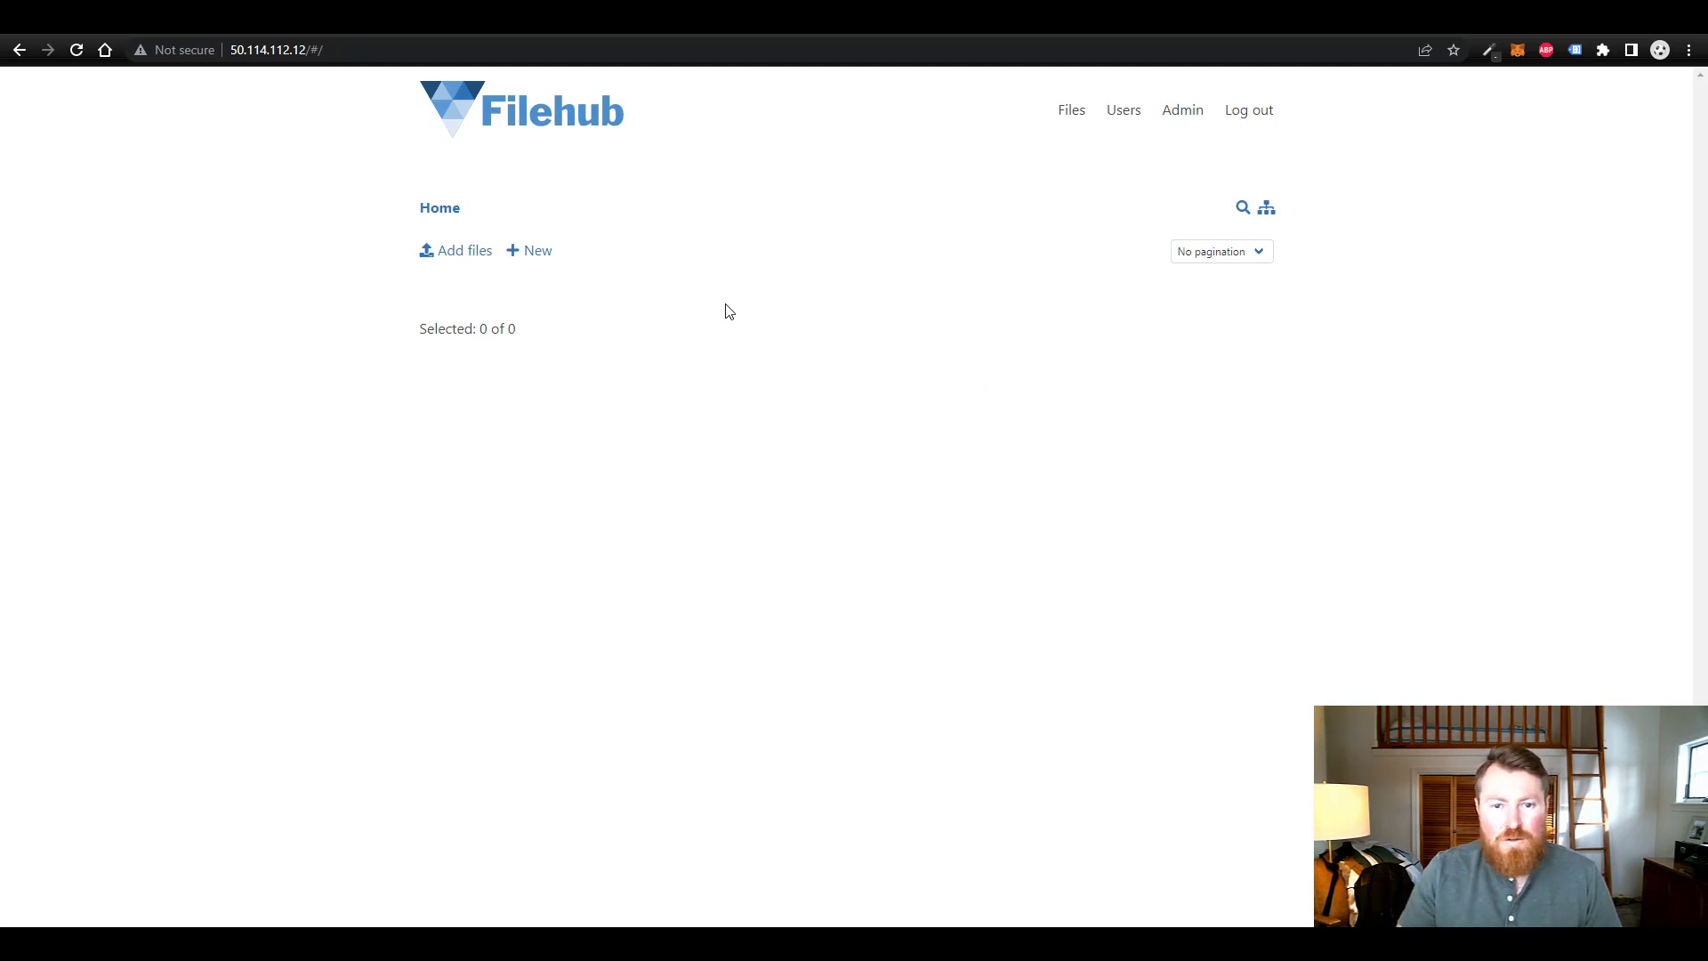
# - Create a folder named 'newfolder' in Home using New > Folder
pyautogui.click(539, 253)
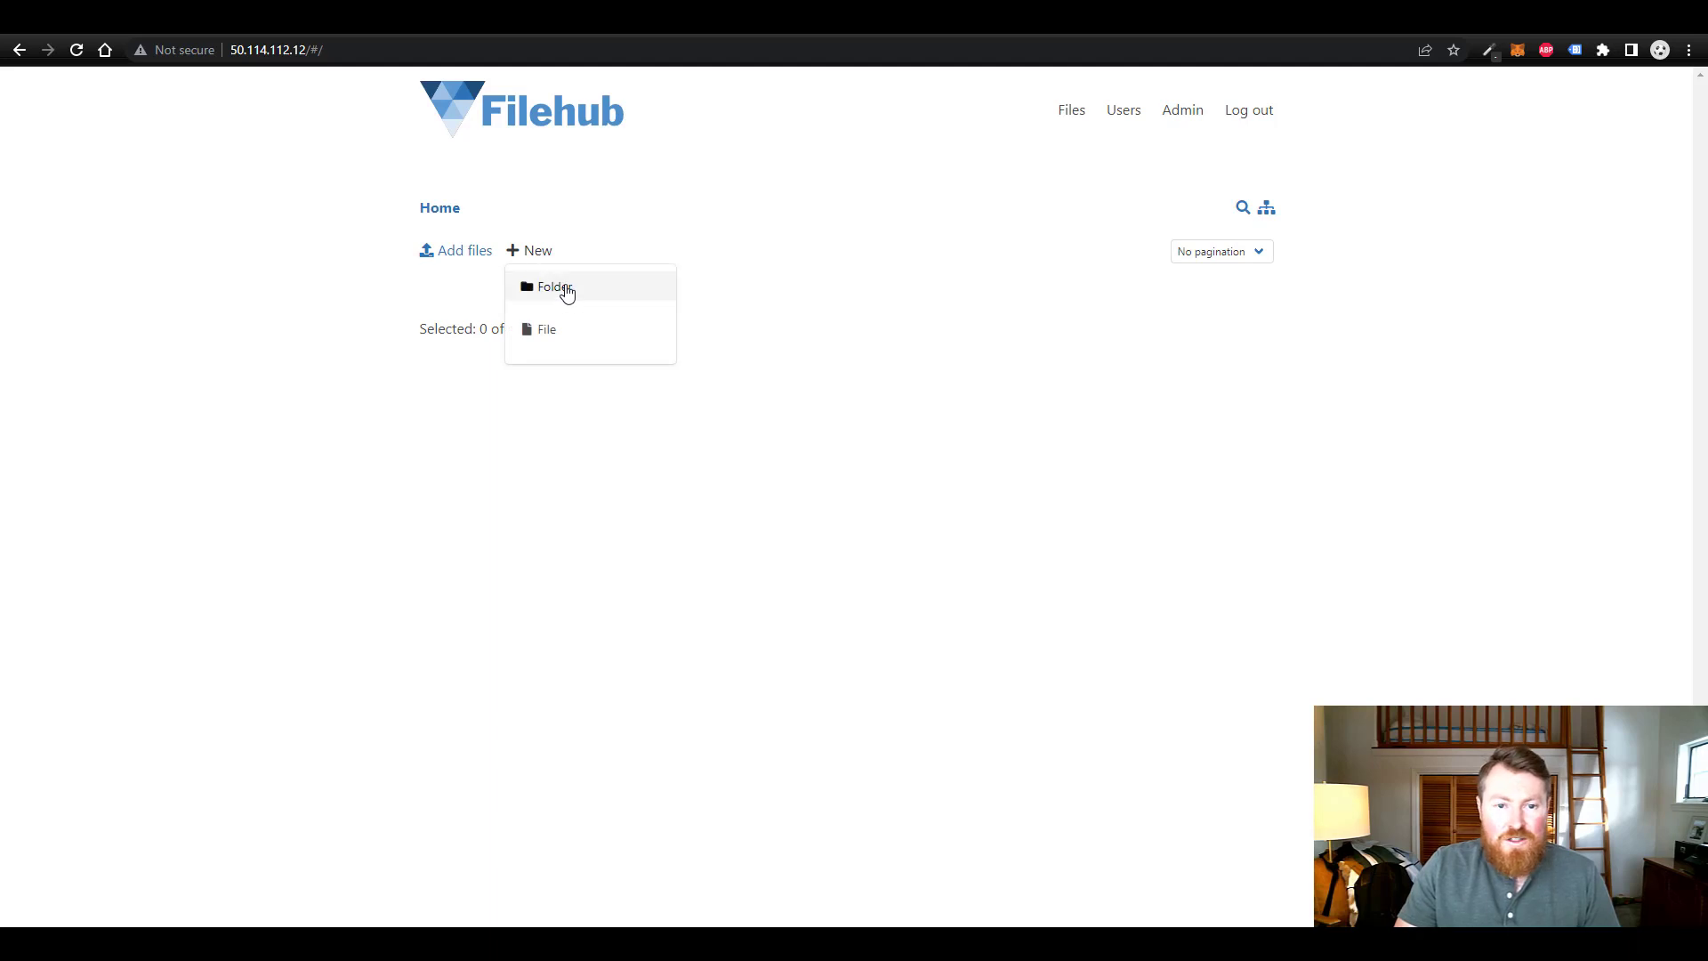
pyautogui.click(565, 288)
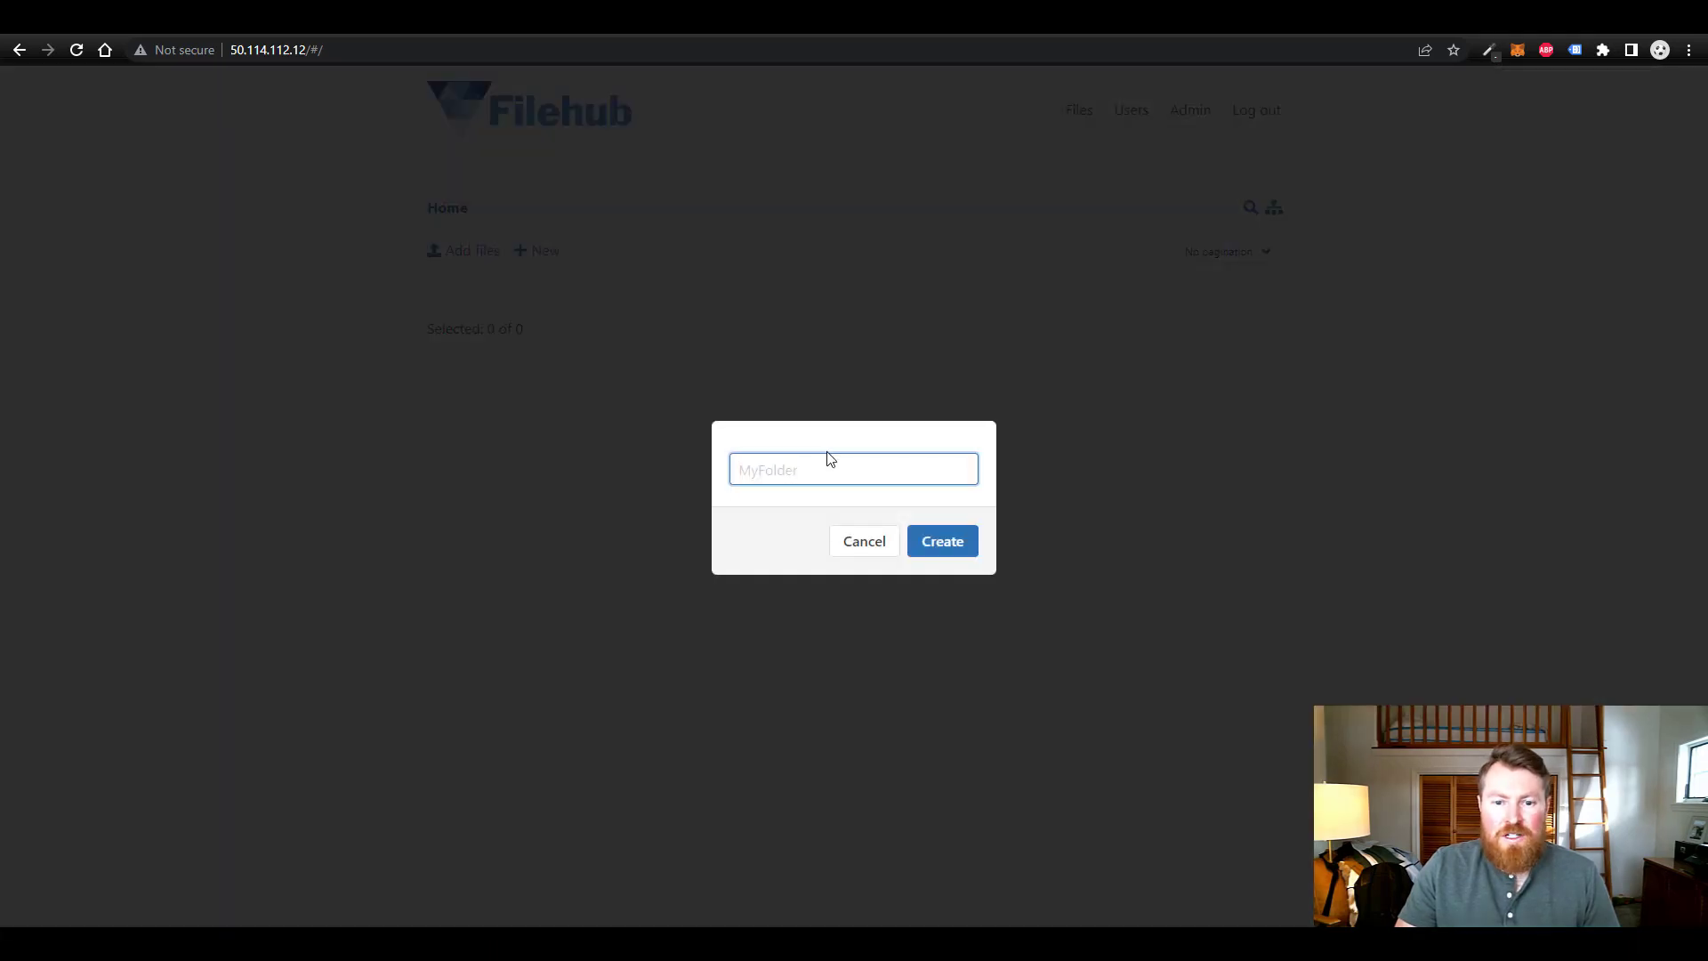
pyautogui.write('new')
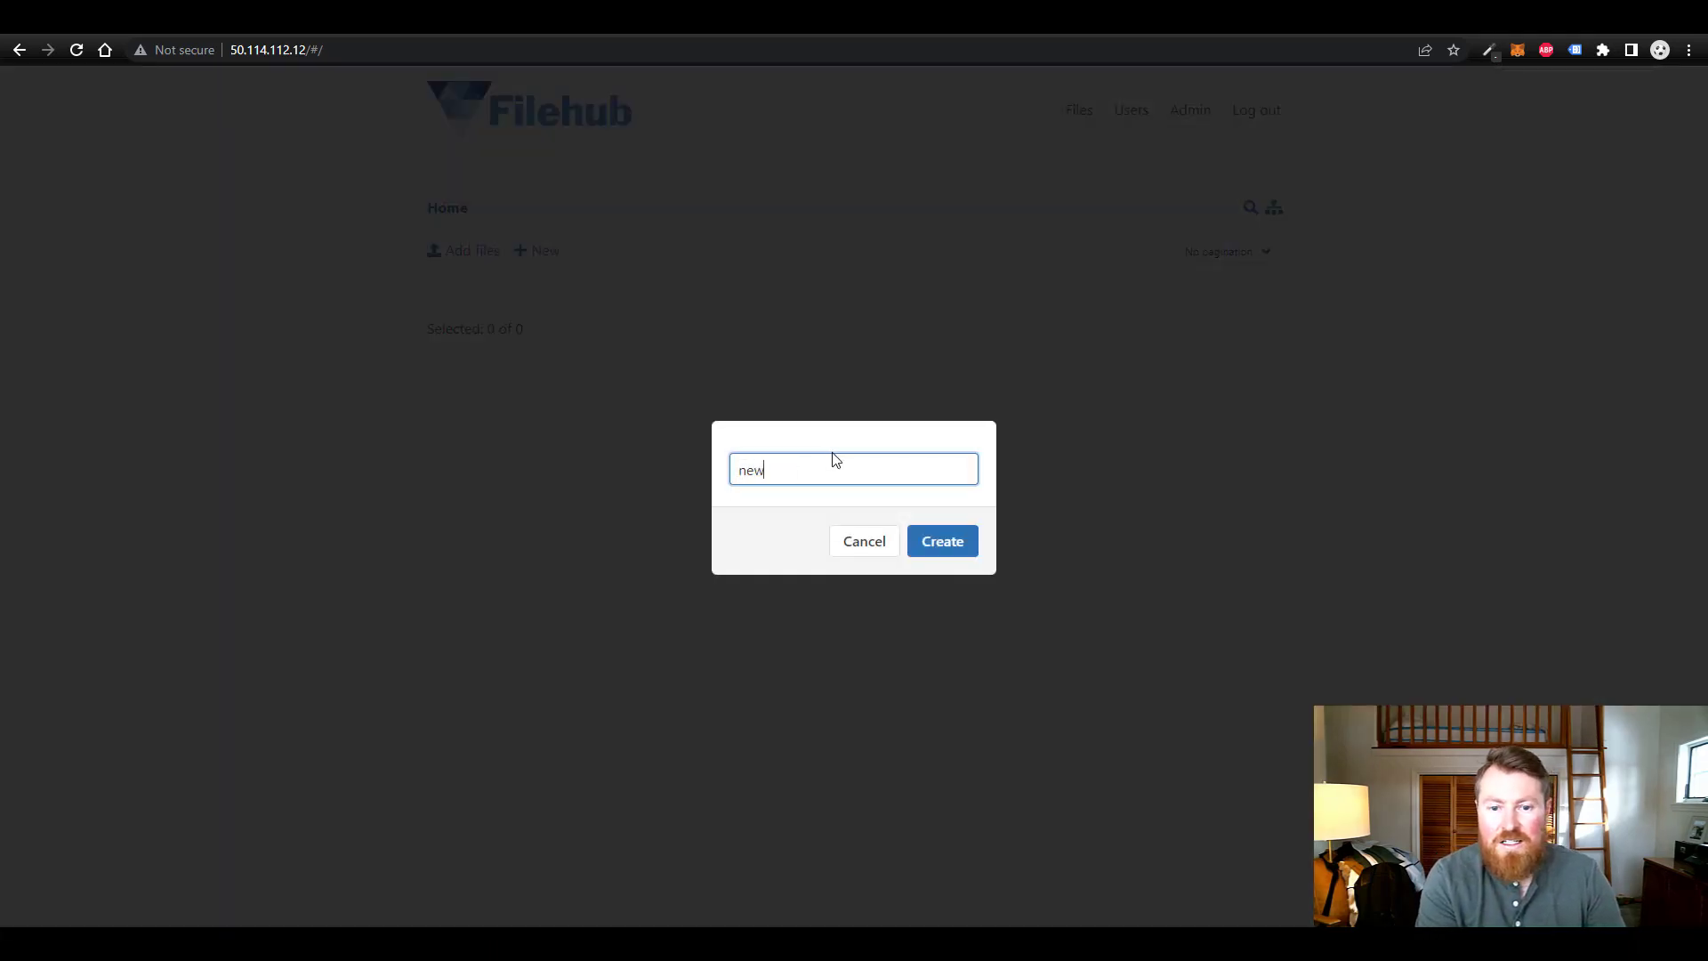
pyautogui.write('use')
pyautogui.press('BackSpace')
pyautogui.press('BackSpace')
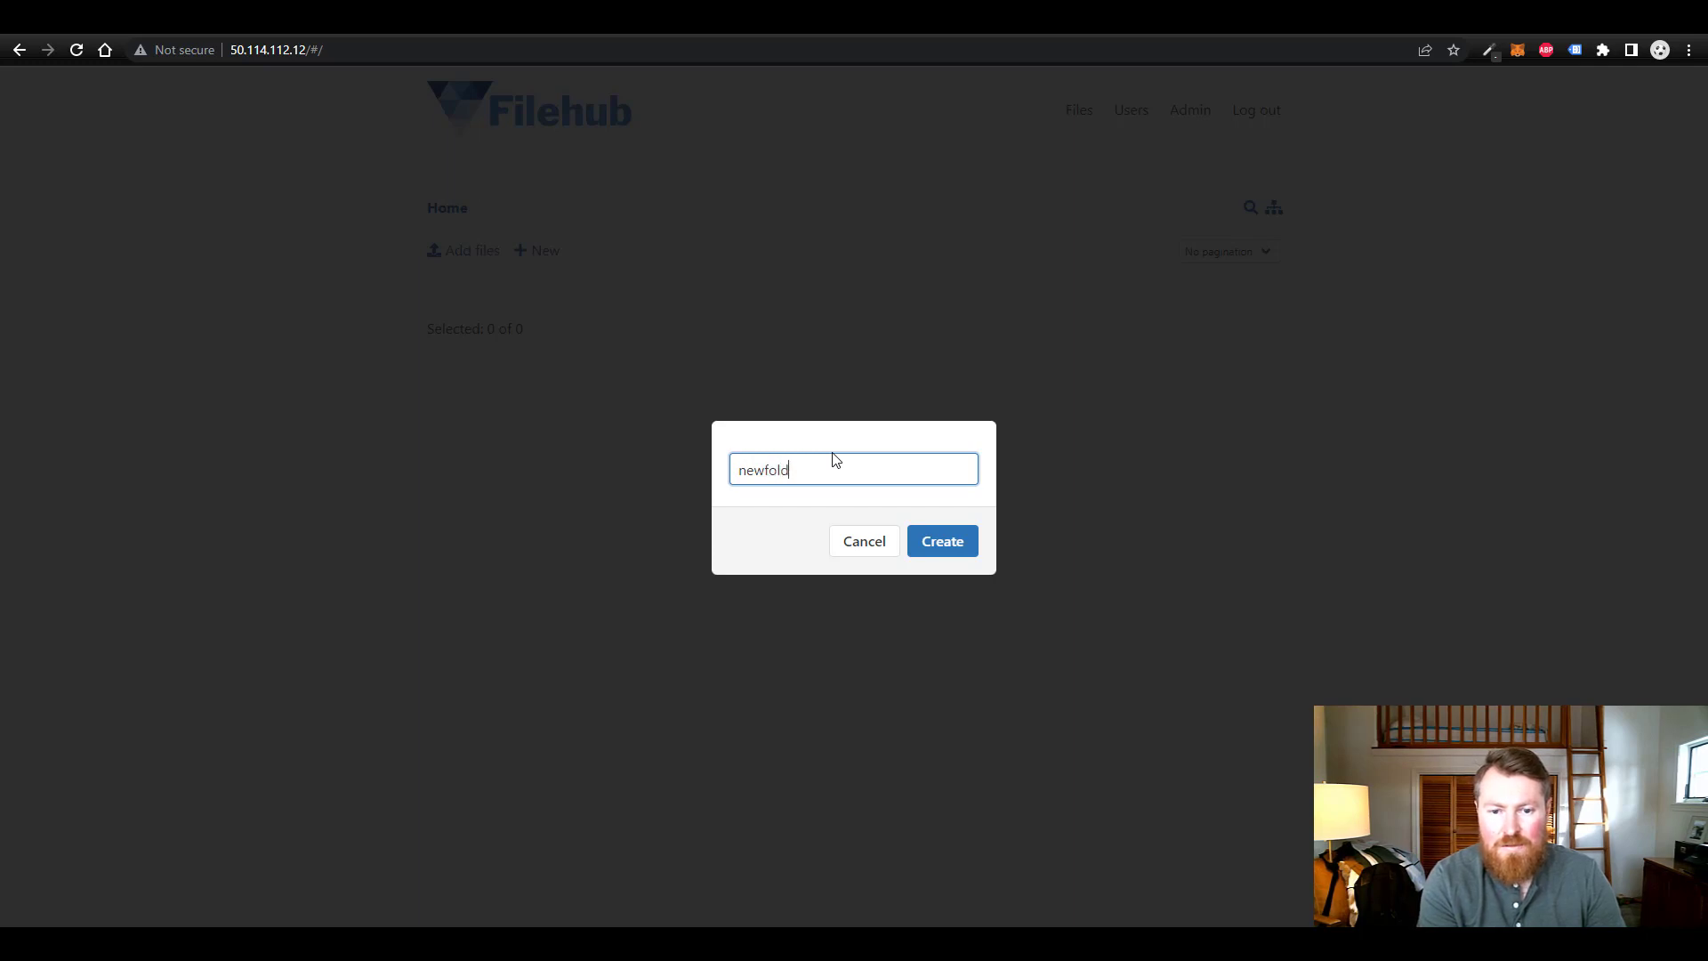
pyautogui.click(936, 544)
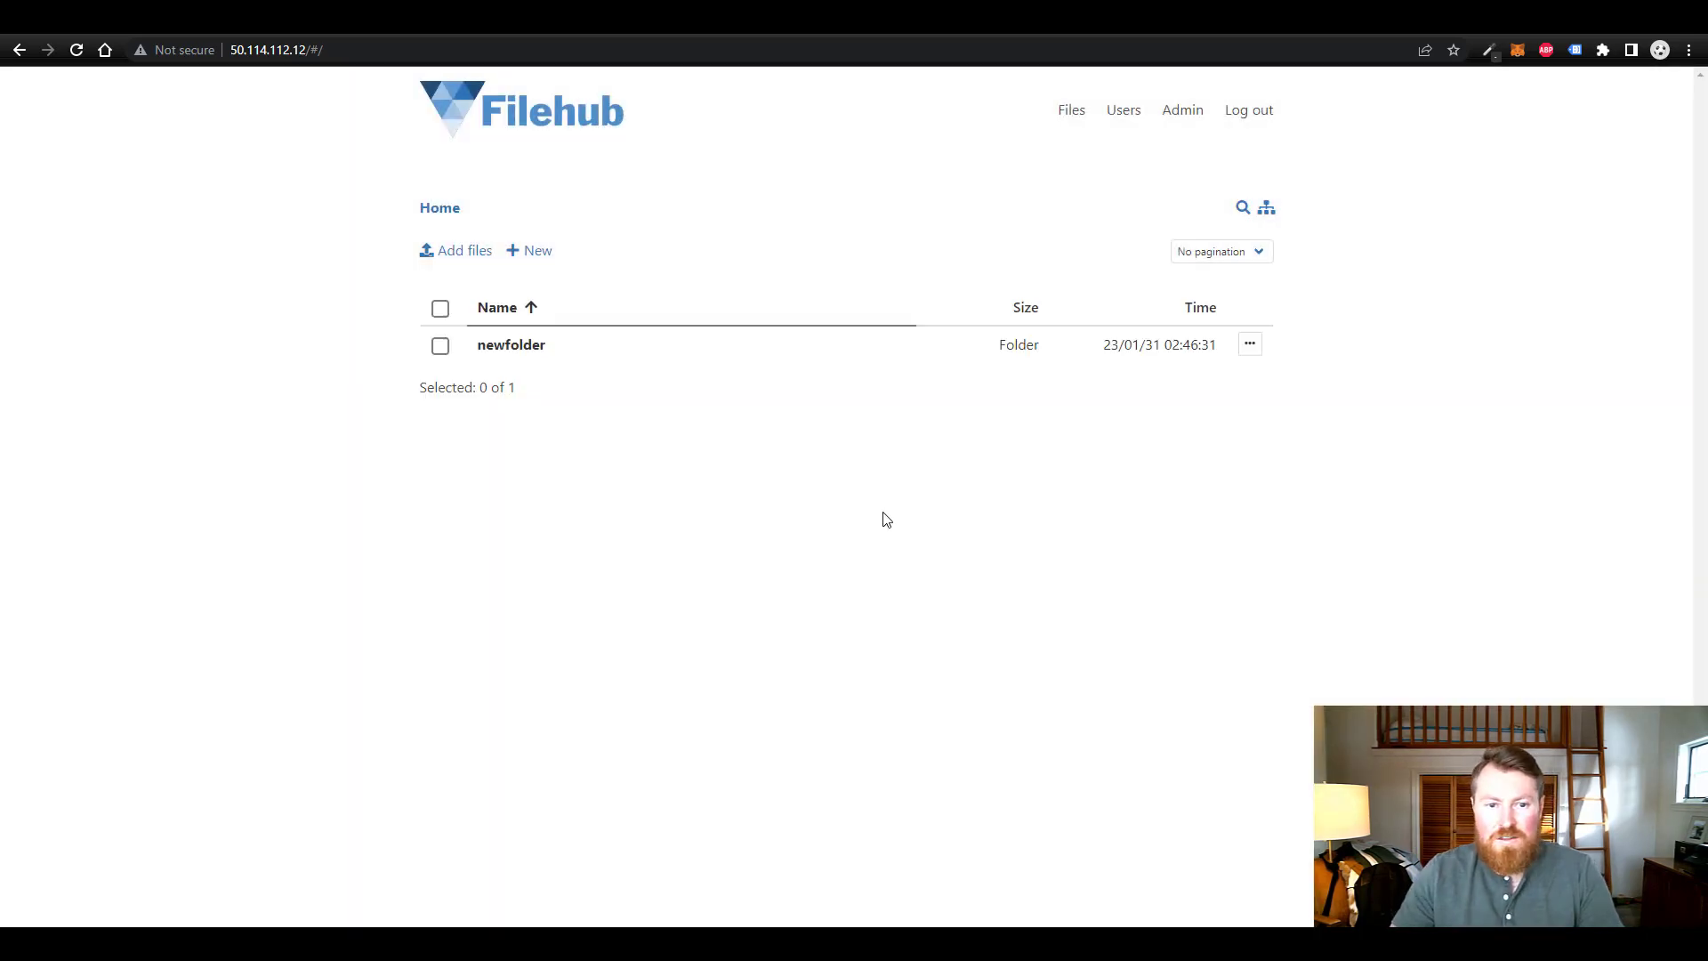
# - Open and leave newfolder, try its actions menu and checkbox, then show the New item choices
pyautogui.click(516, 353)
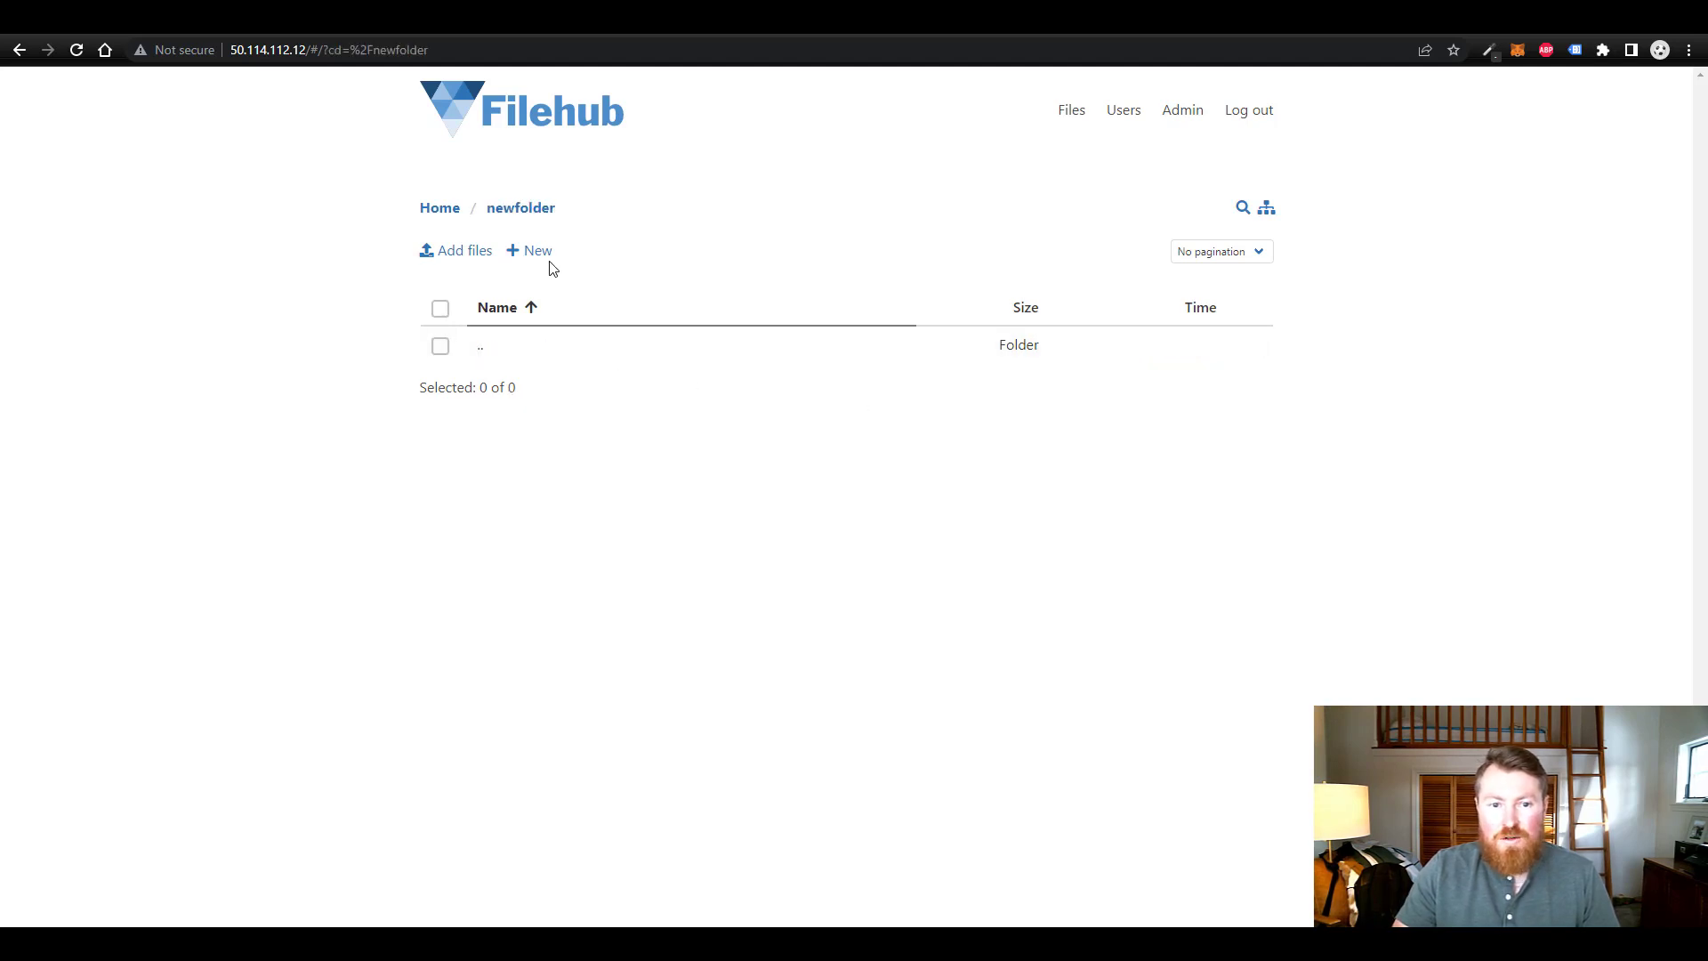
pyautogui.click(457, 211)
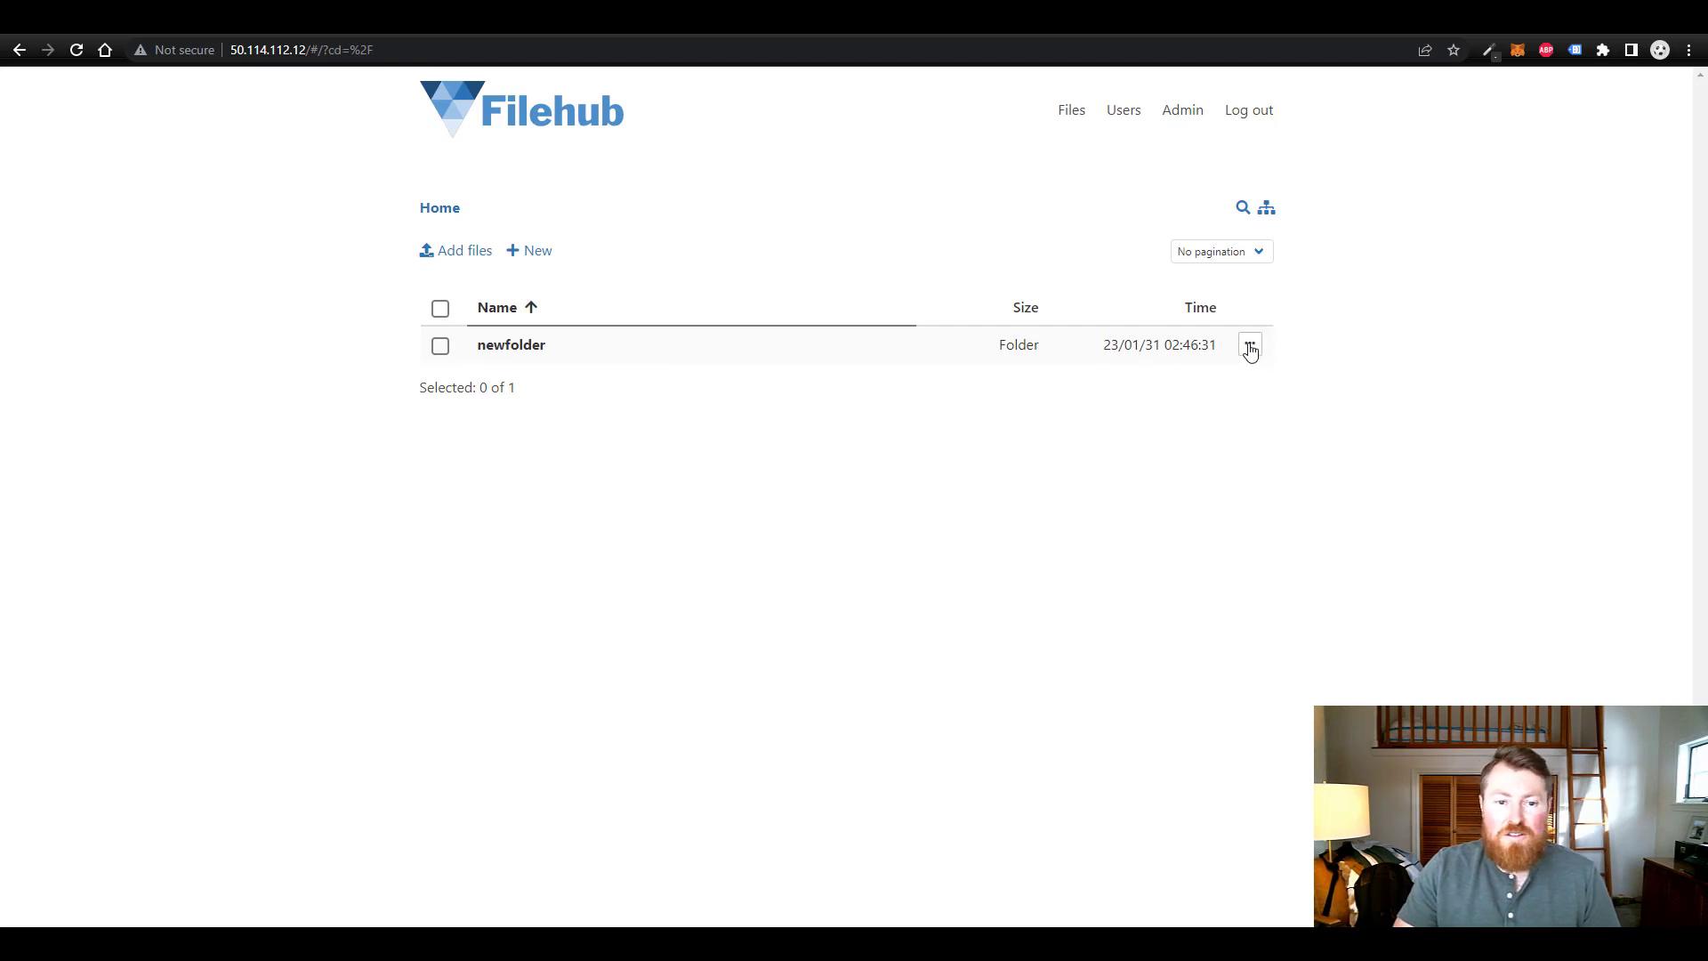
pyautogui.click(1250, 349)
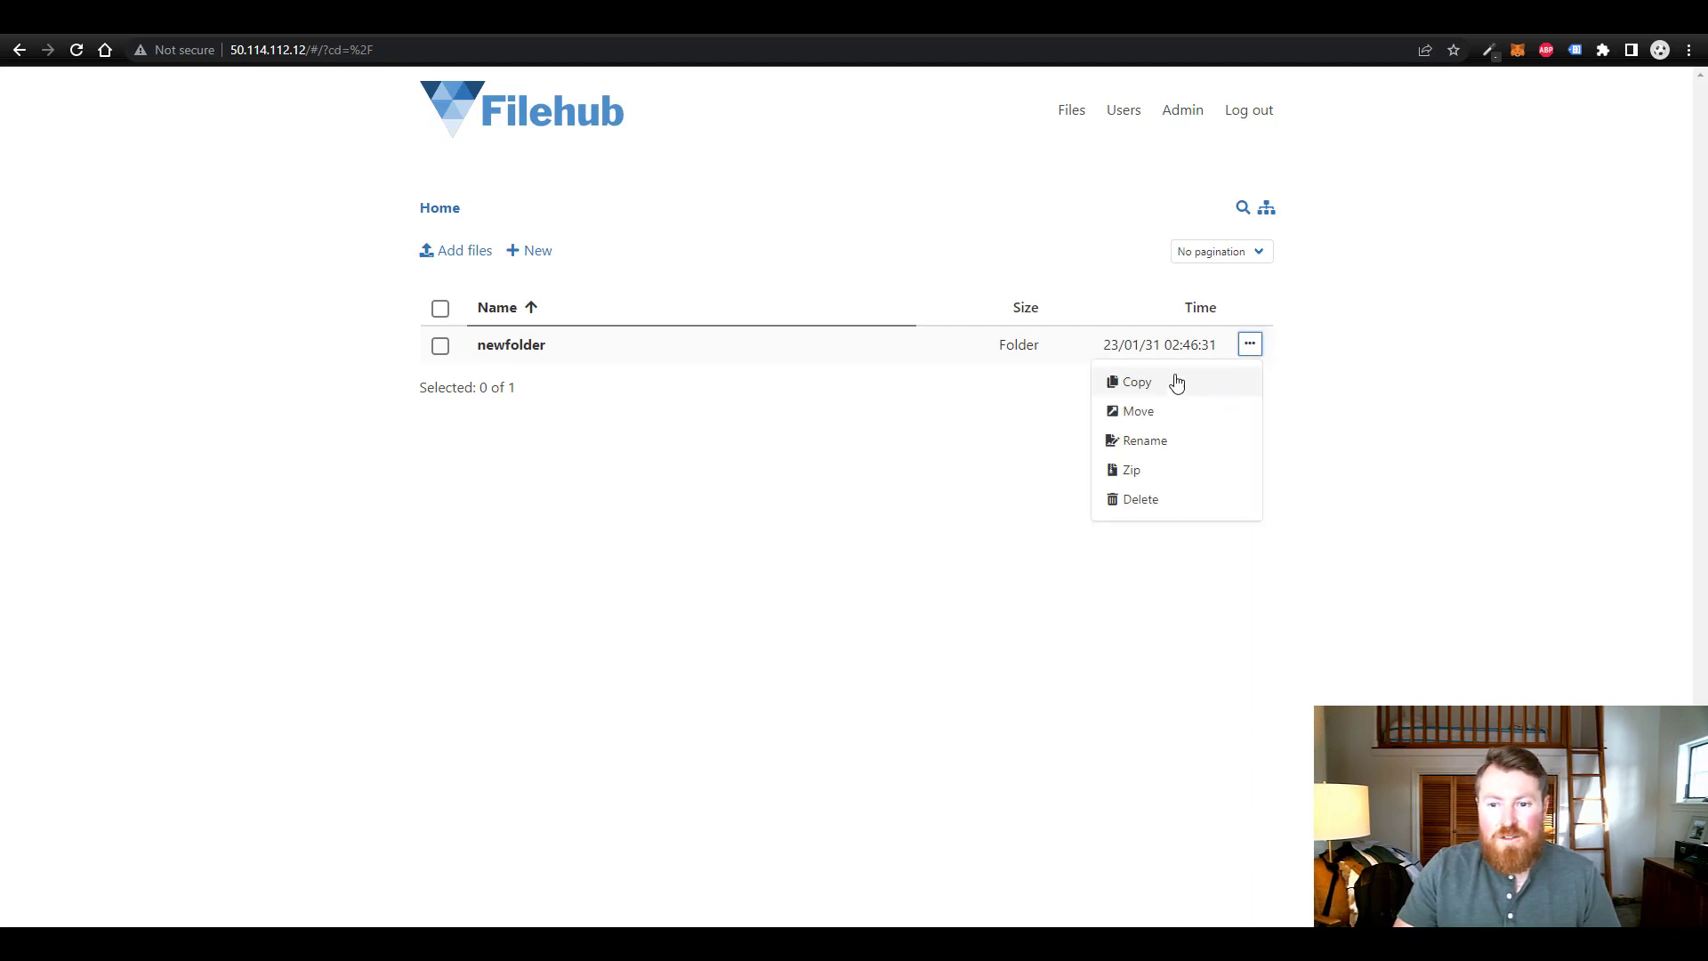
pyautogui.click(1250, 347)
pyautogui.click(1250, 349)
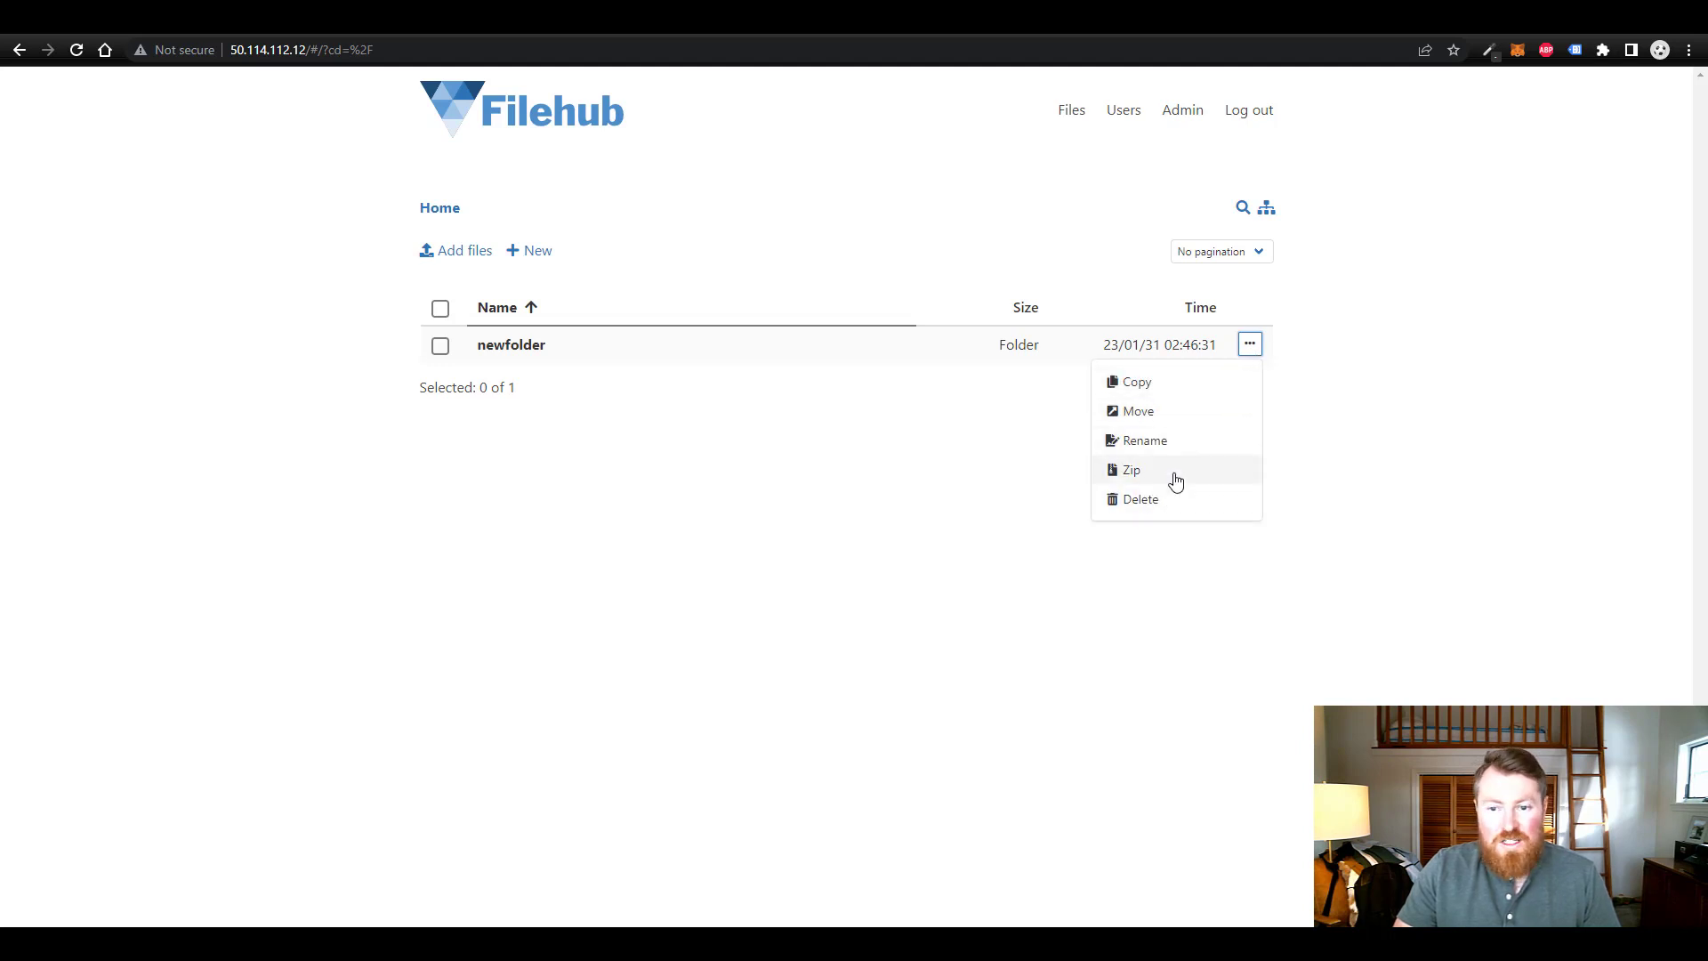
pyautogui.click(440, 347)
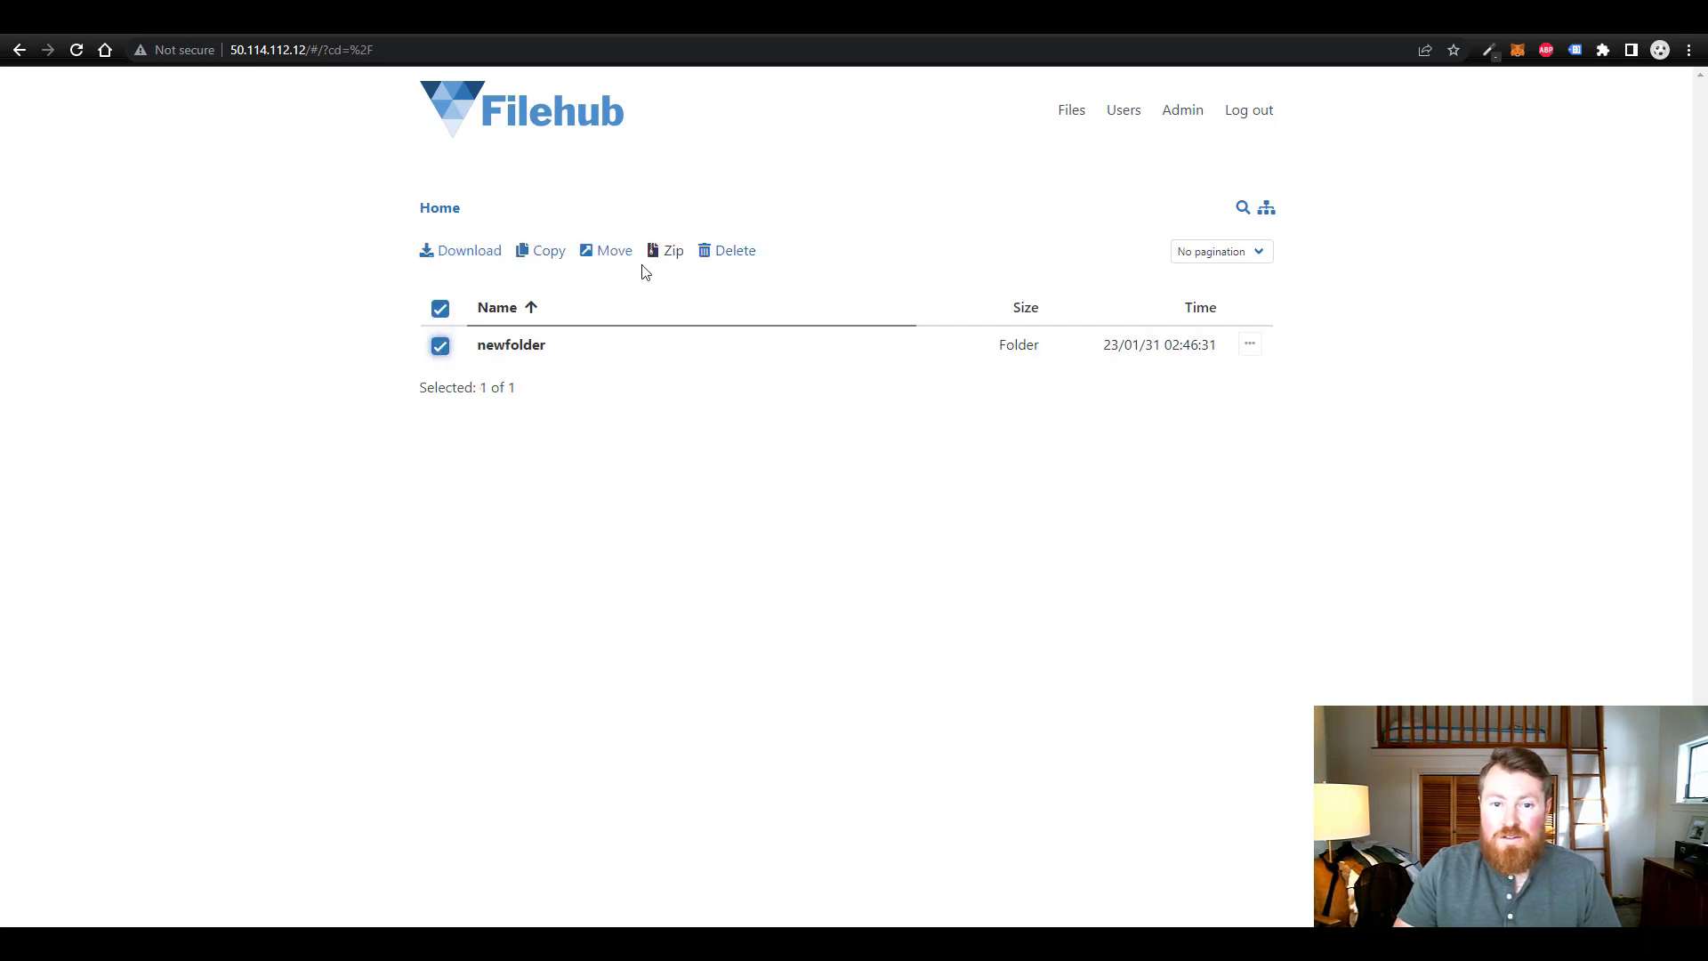
pyautogui.click(440, 346)
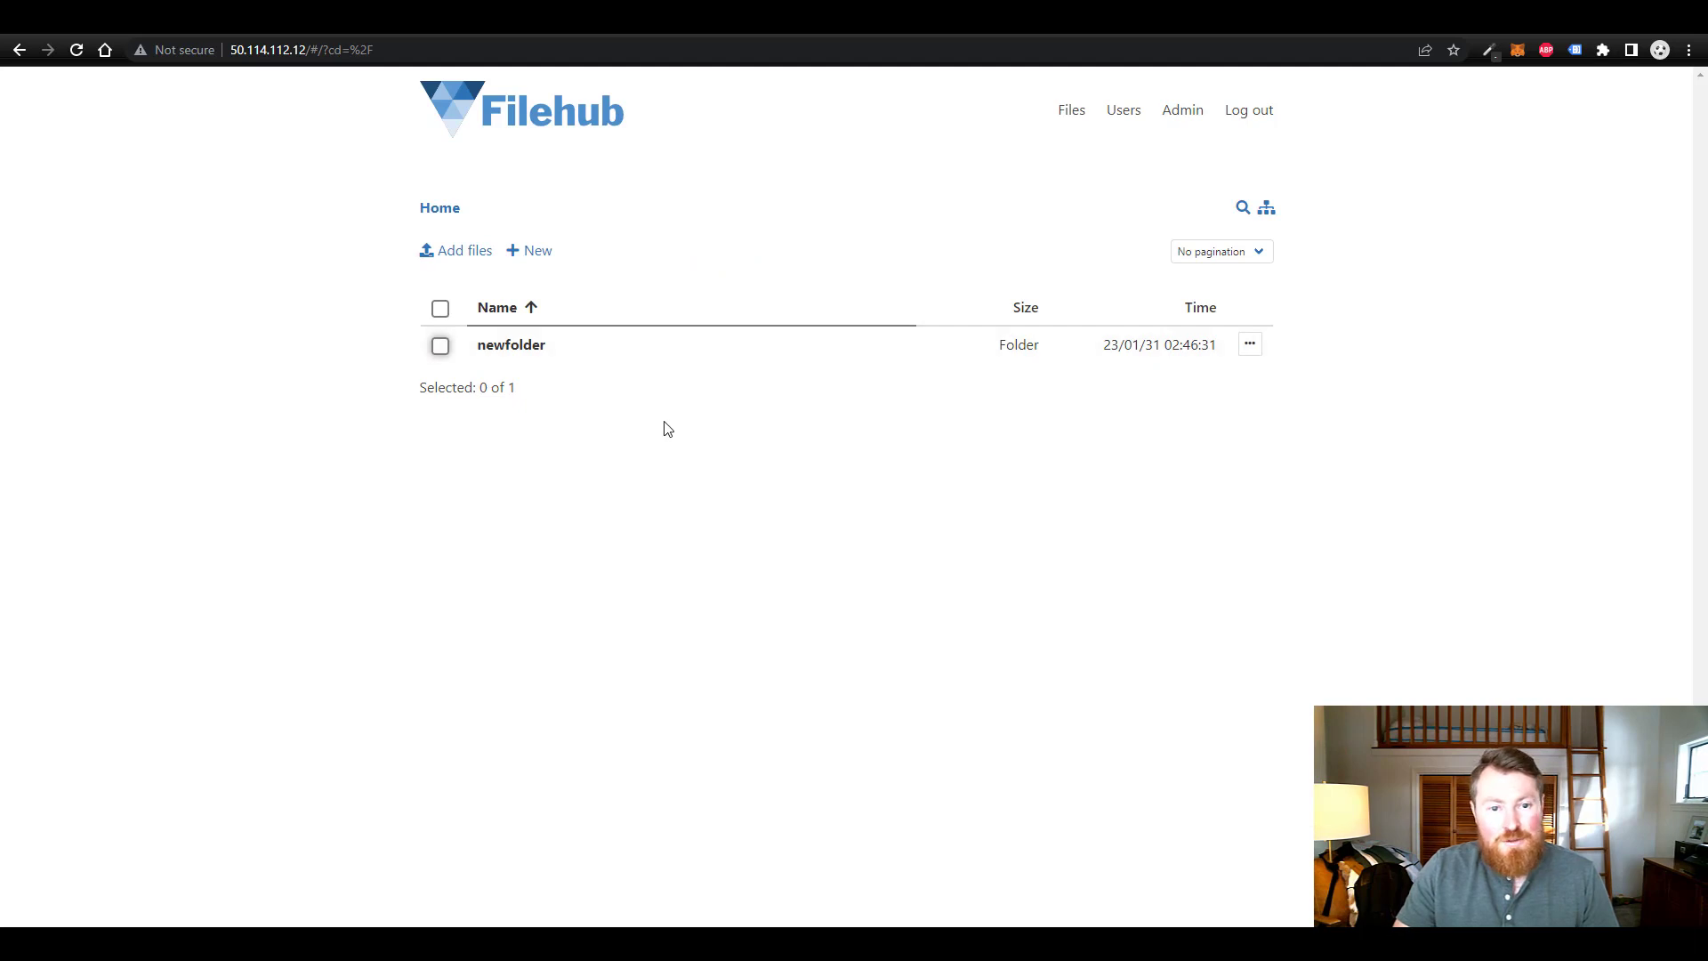
pyautogui.click(538, 253)
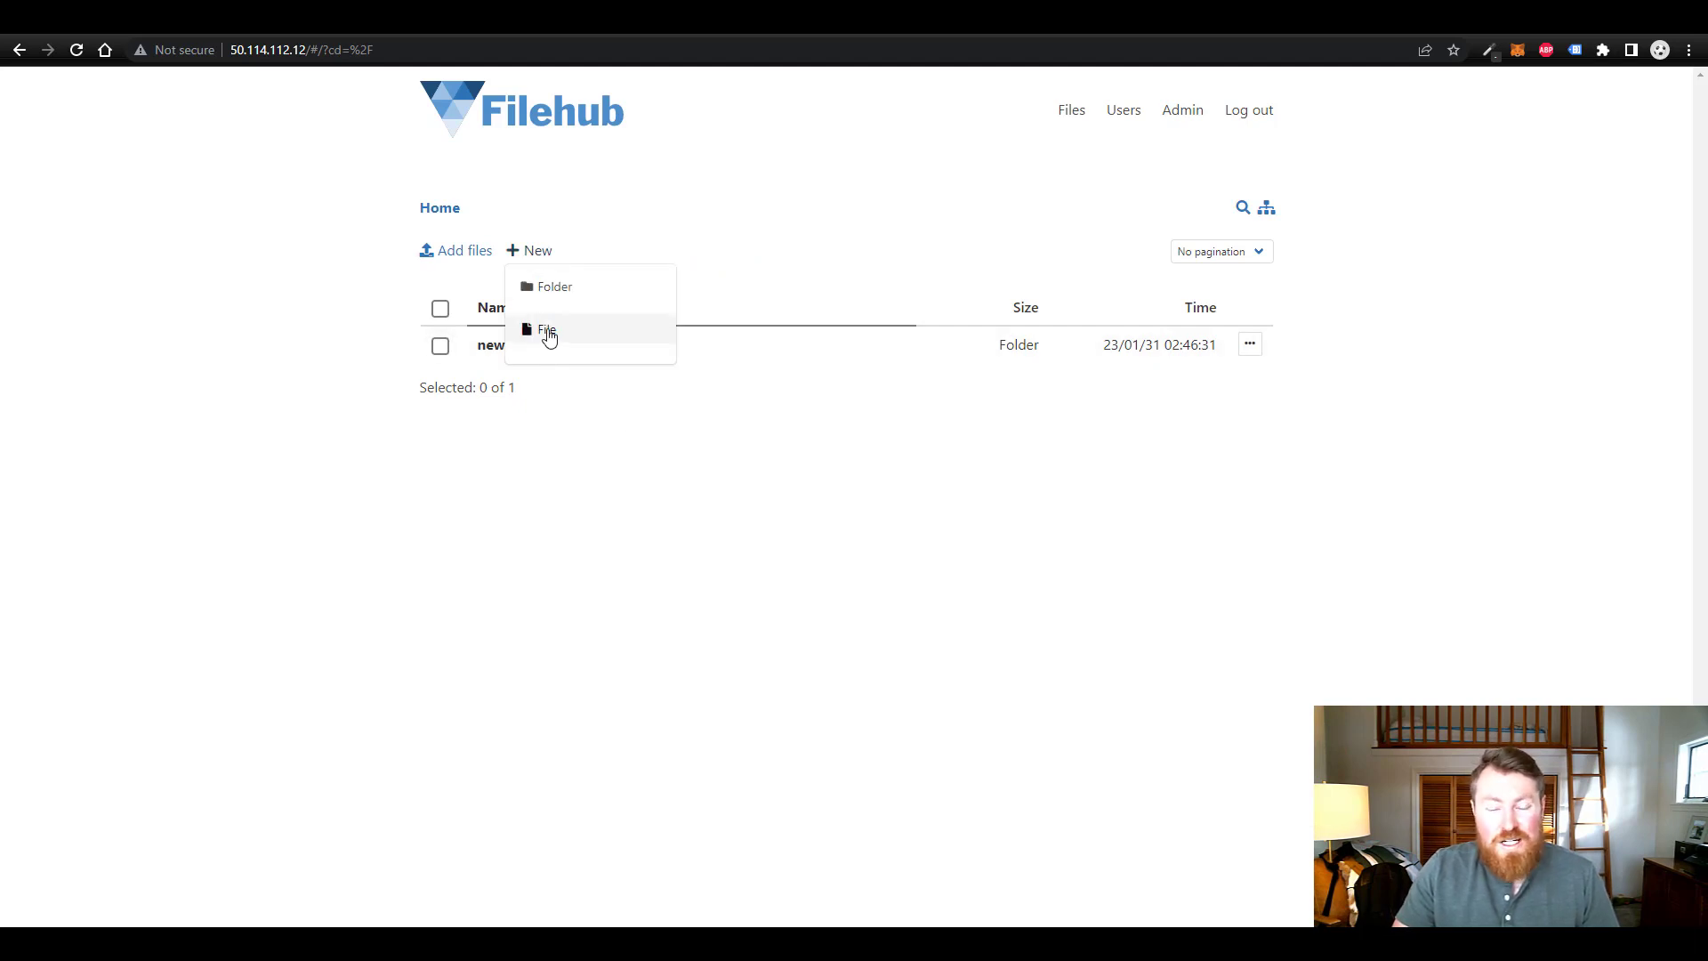
# - Create newfile.txt in Home and save the text 'asdfasdfa' in it
pyautogui.click(547, 331)
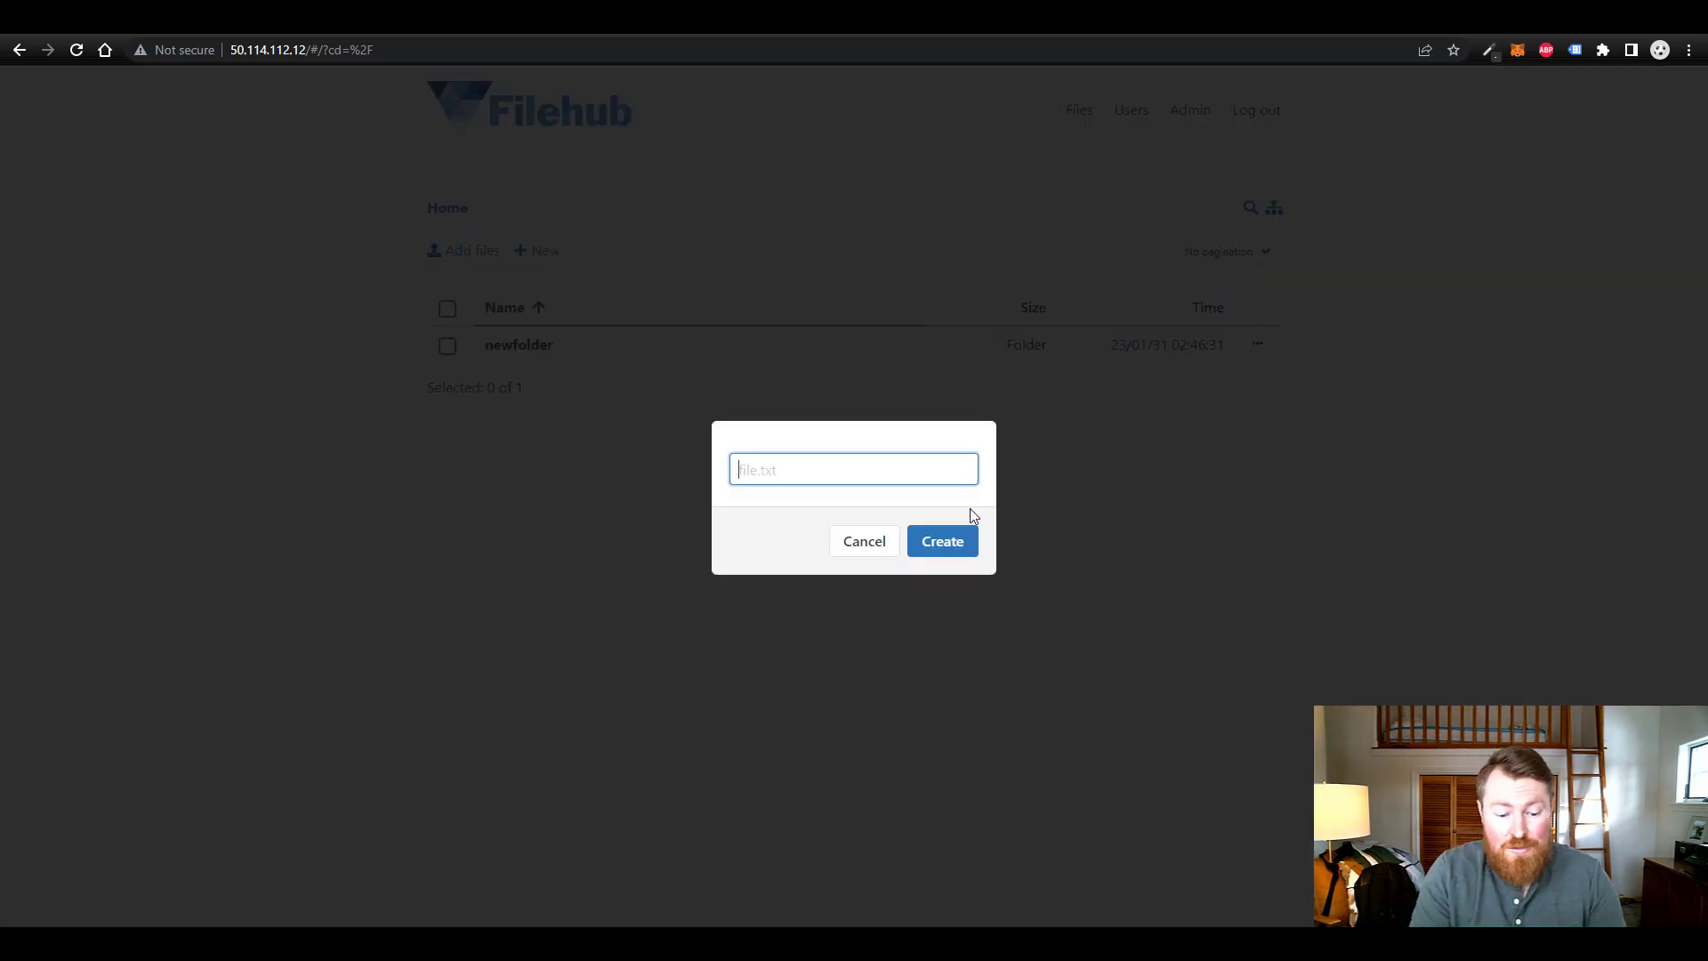
pyautogui.write('newfil')
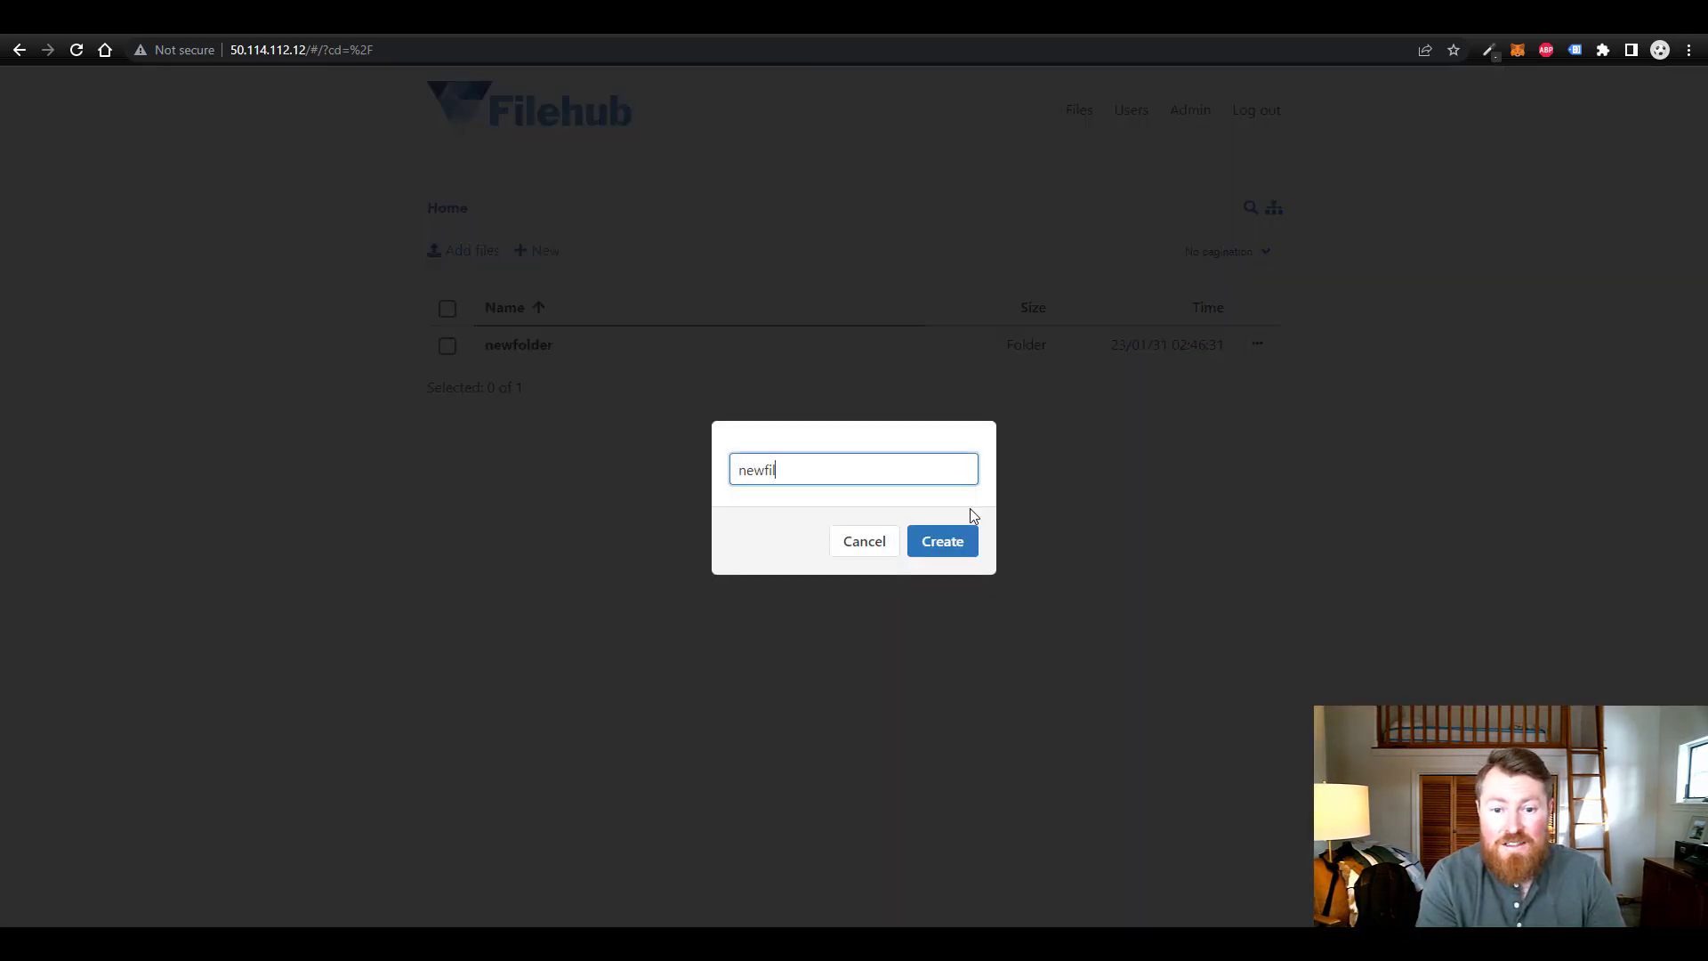
pyautogui.write('e.txt')
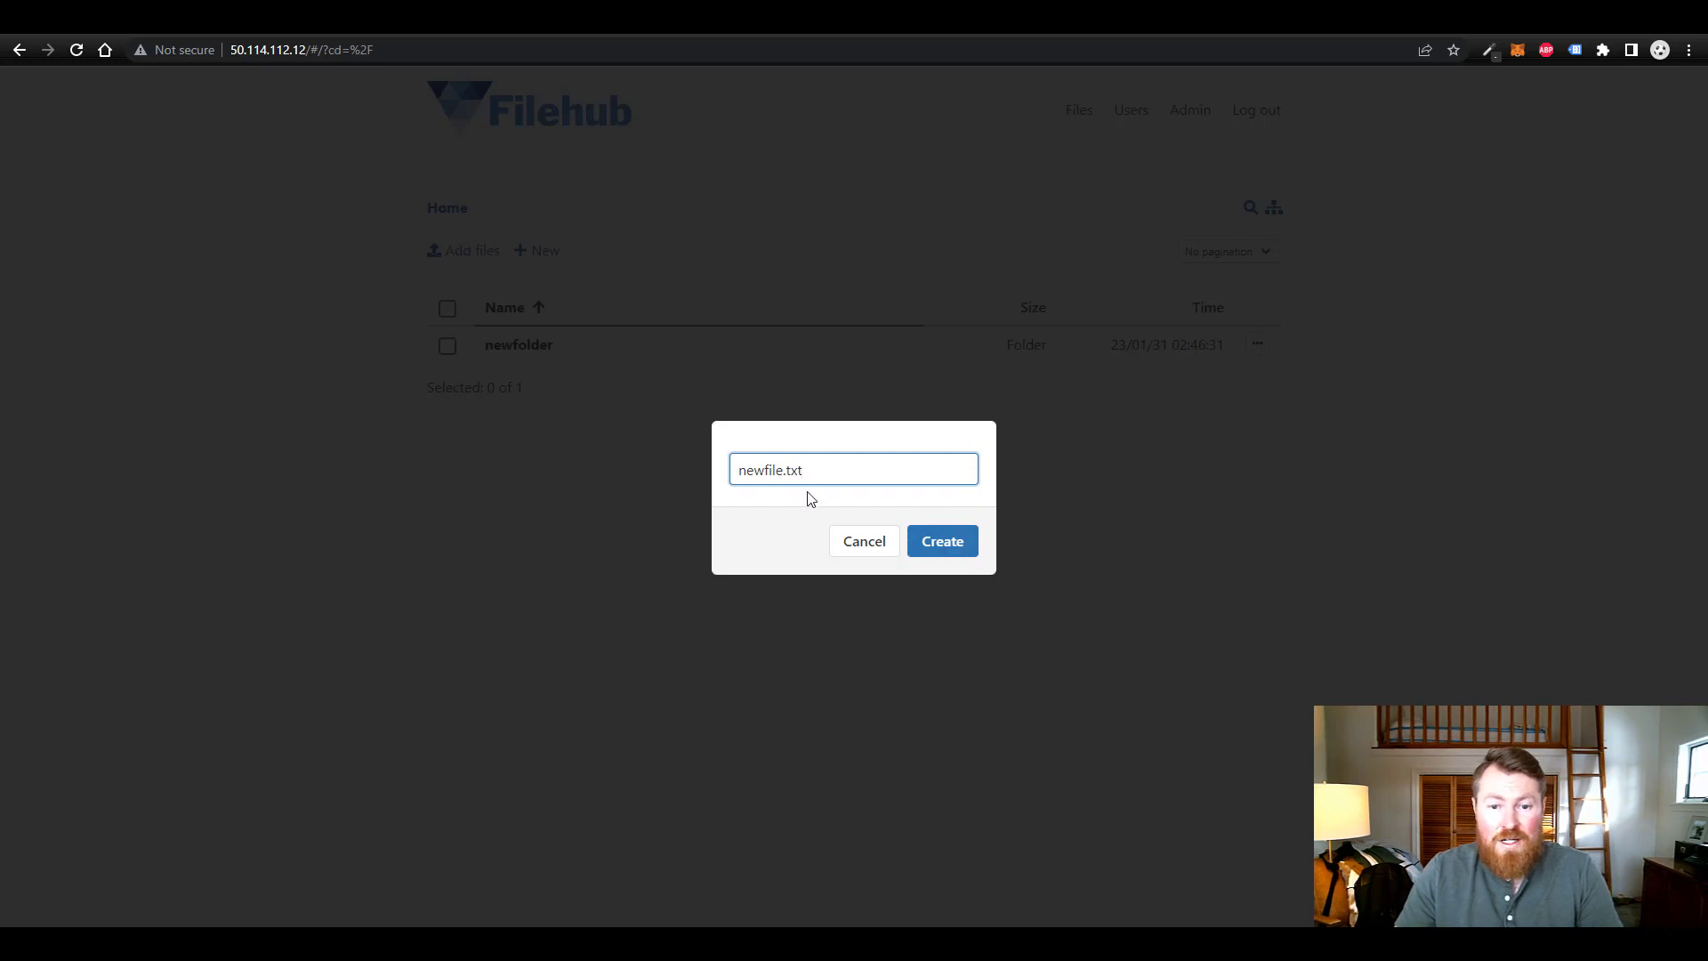
pyautogui.click(937, 544)
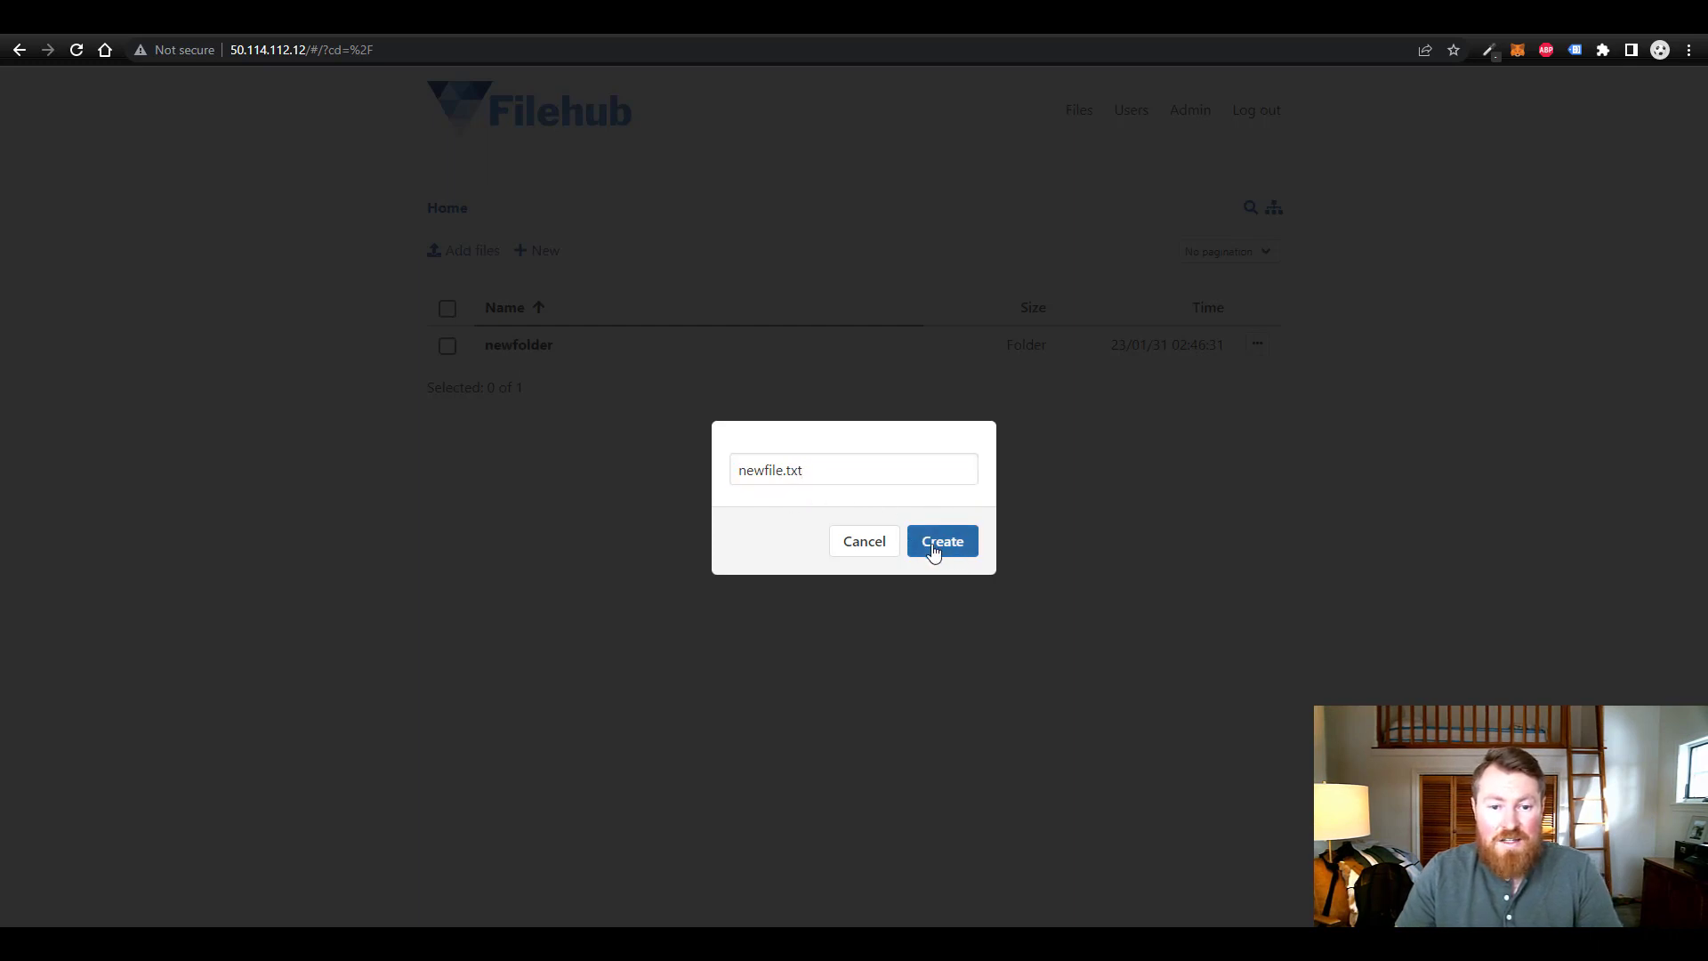
pyautogui.click(520, 382)
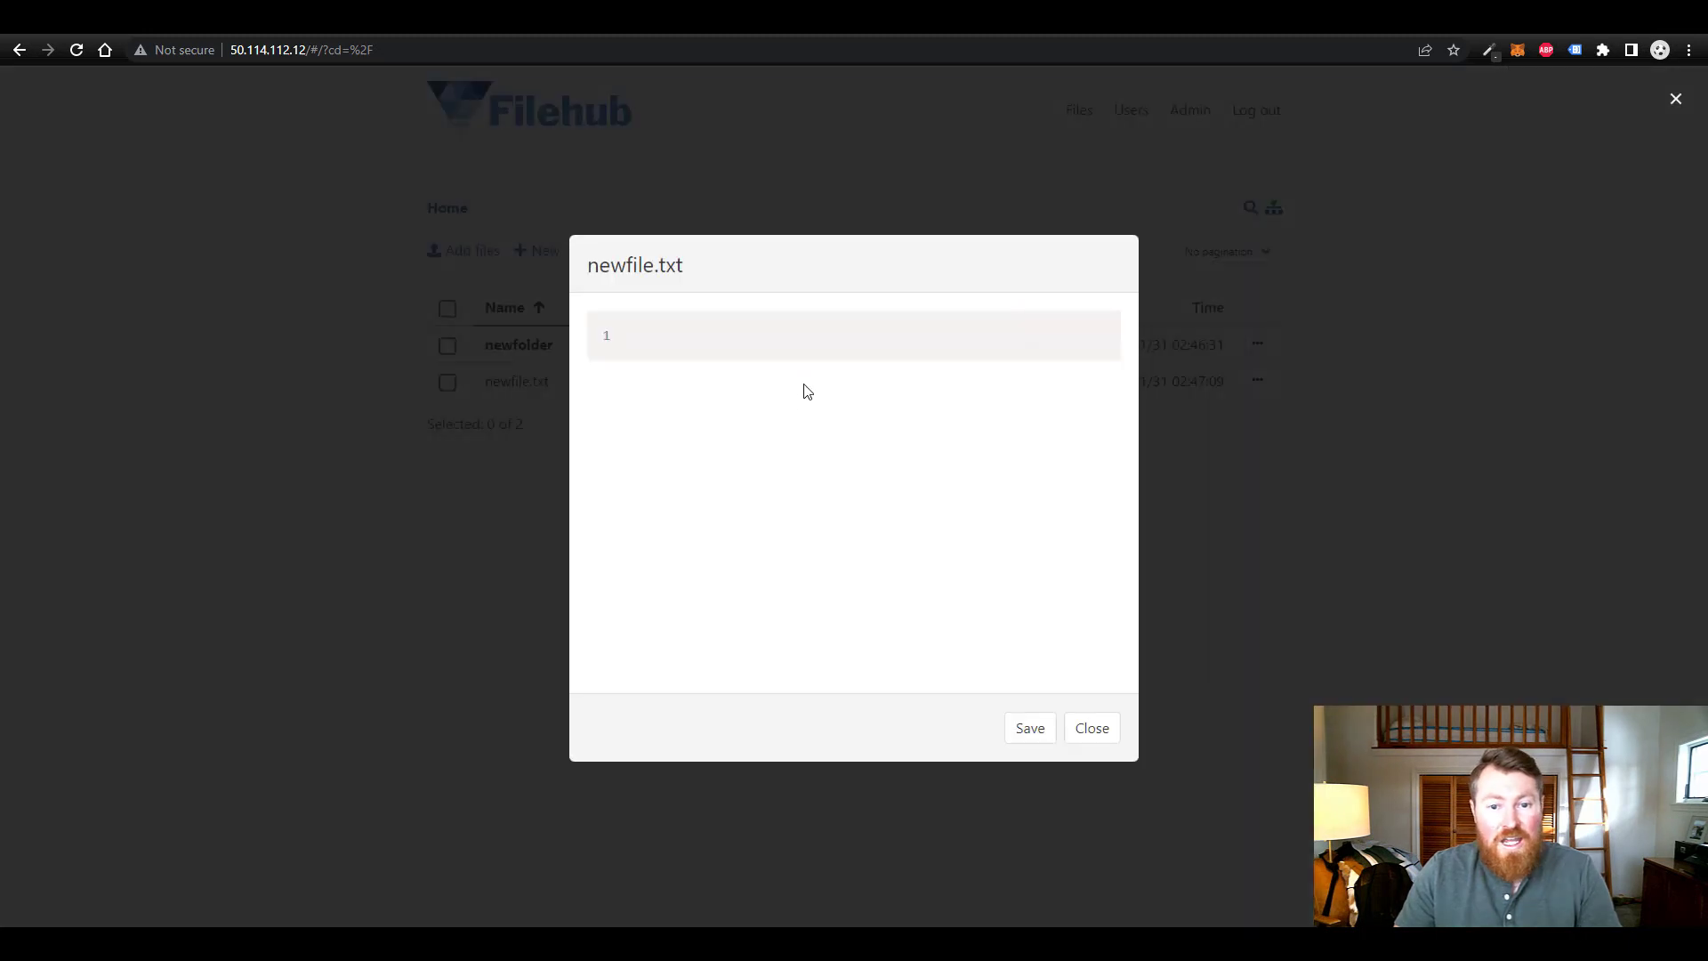
pyautogui.write('asdfasdfa')
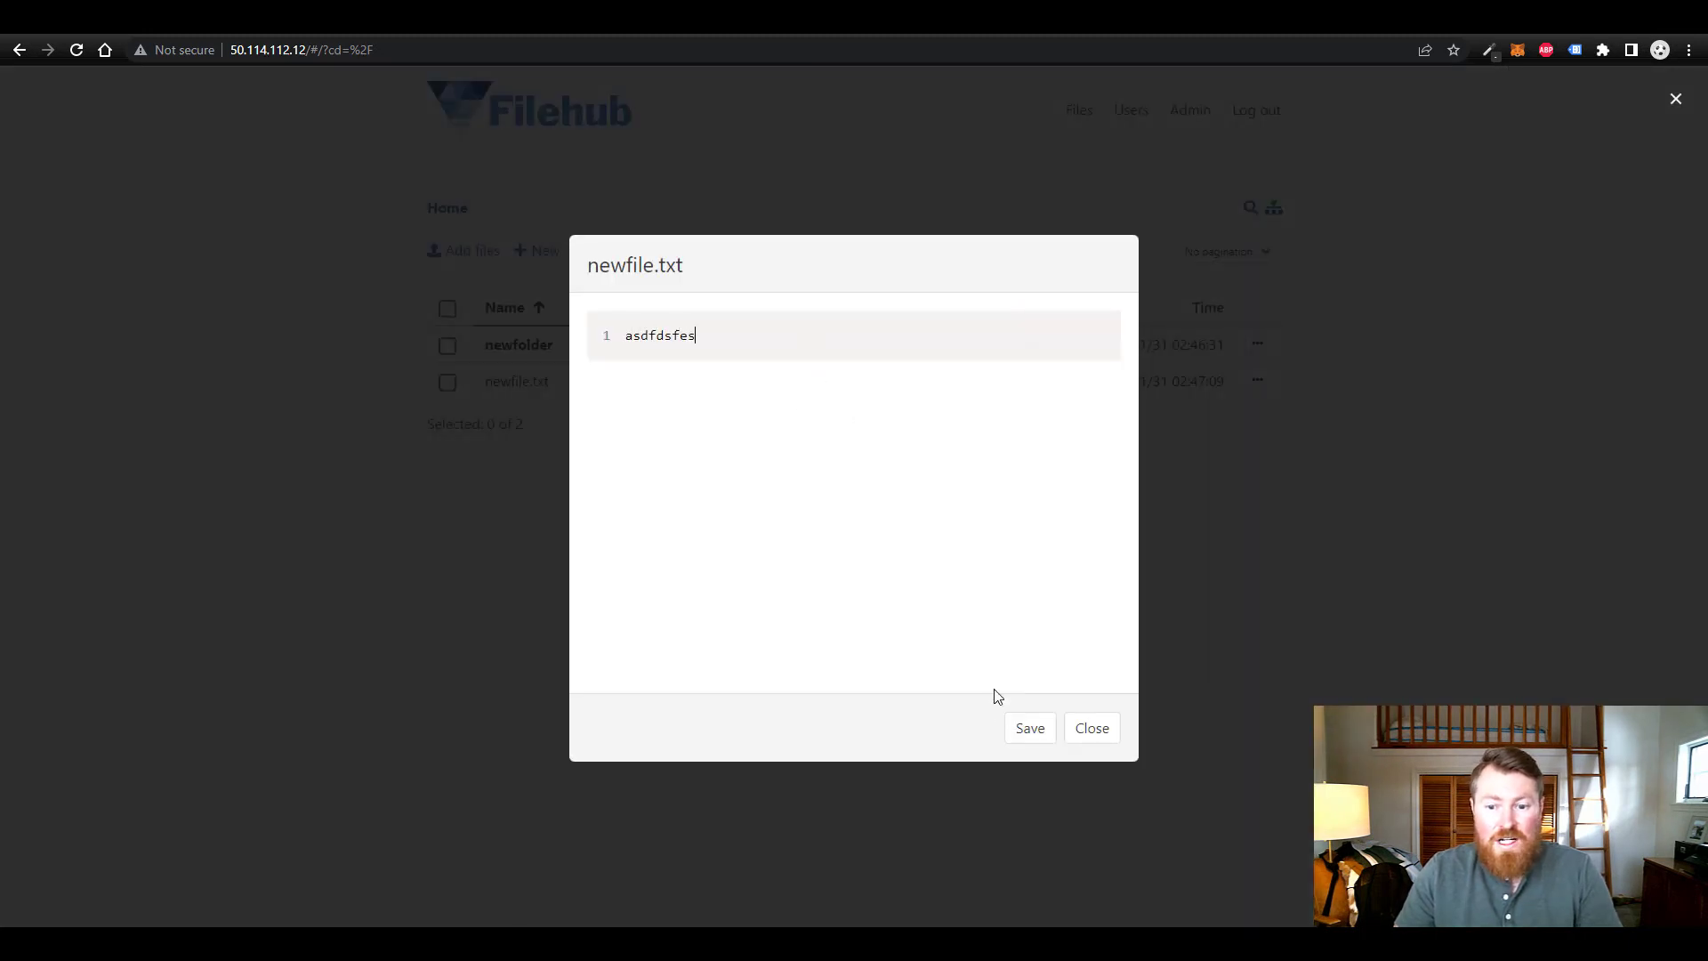
pyautogui.click(1030, 728)
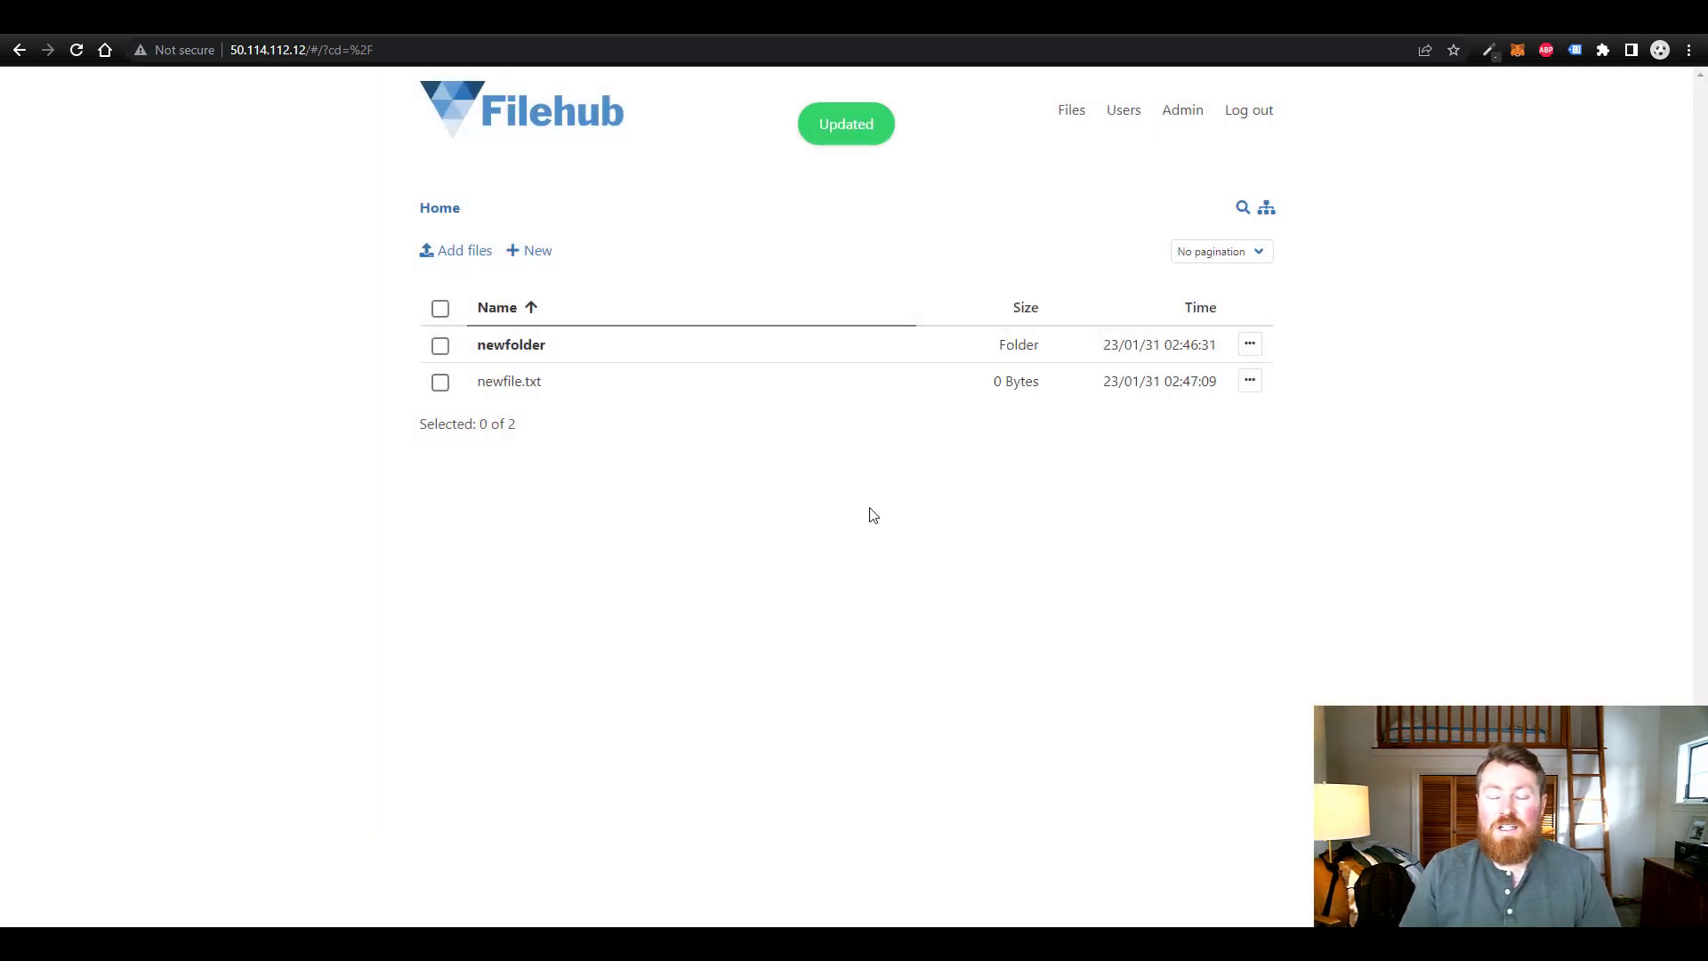
# - Check newfile.txt's actions list and selection, then open newfolder
pyautogui.click(1251, 383)
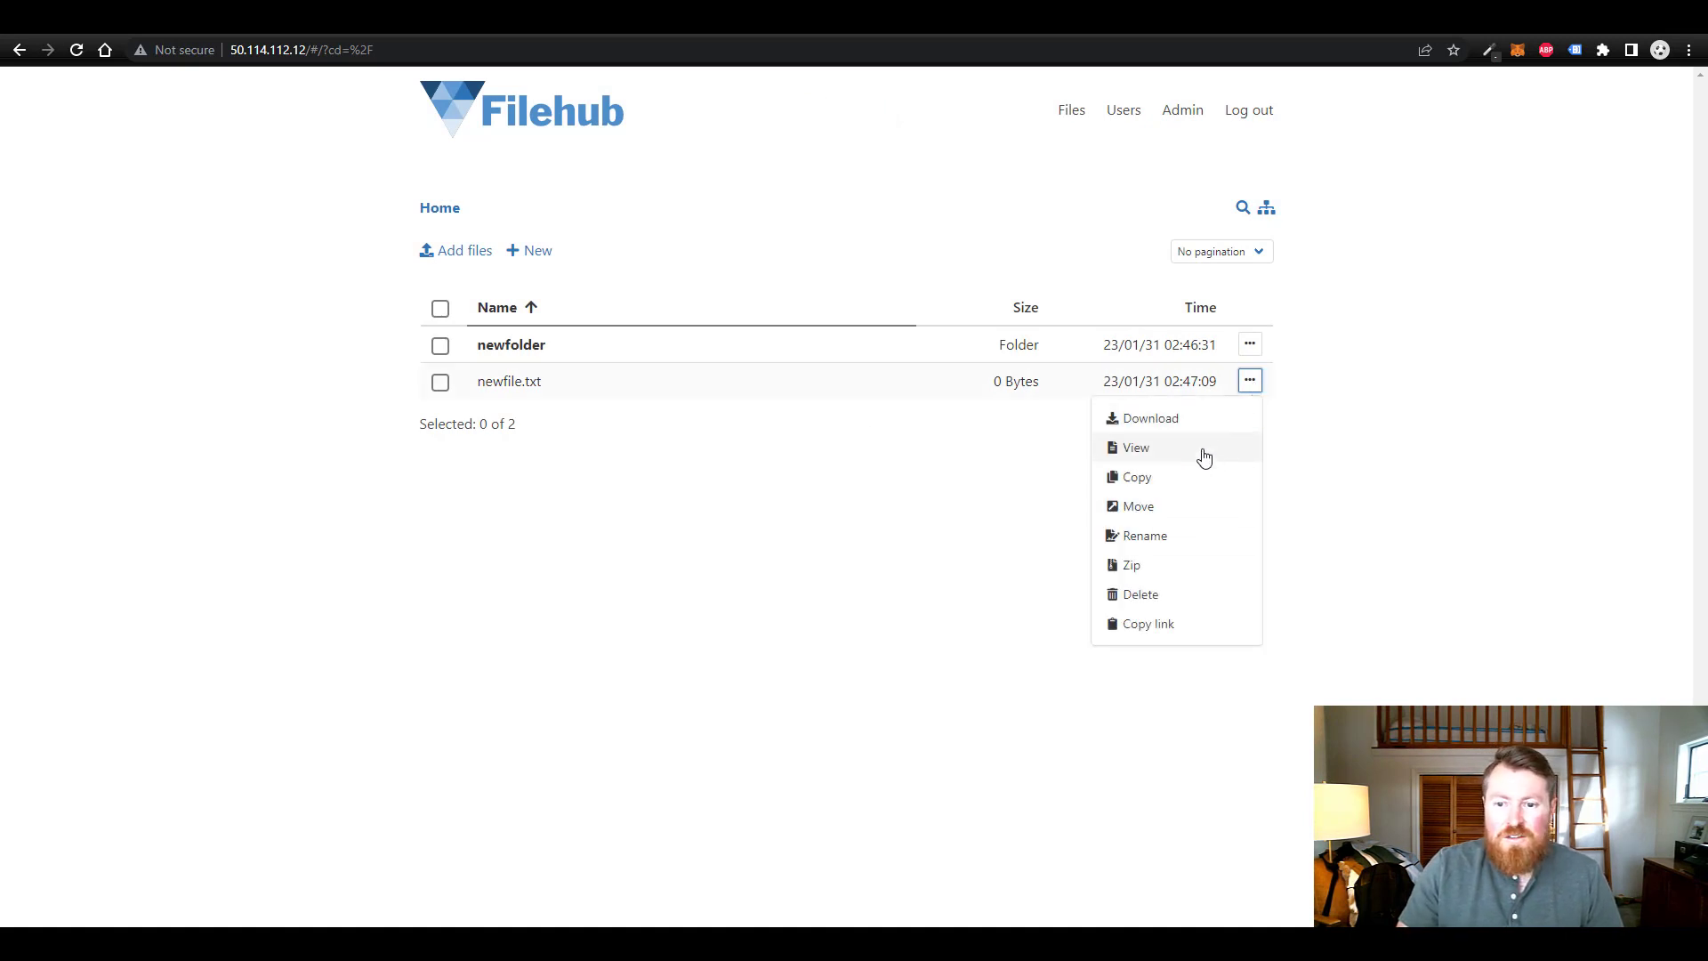
pyautogui.click(982, 538)
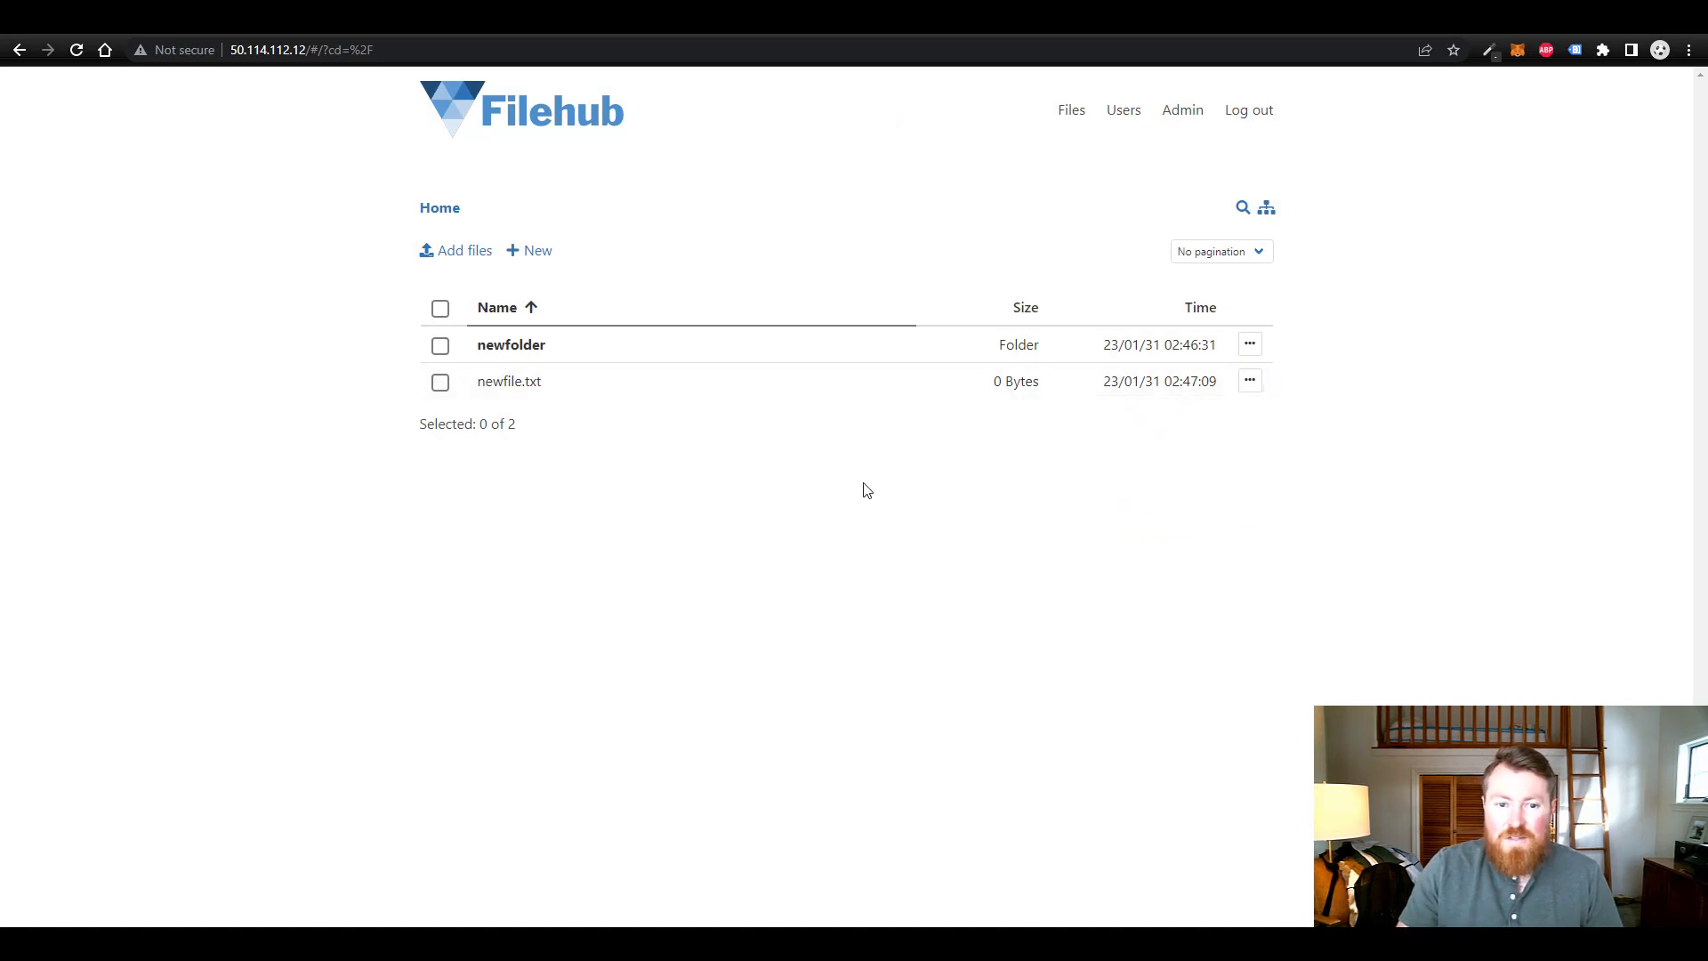
pyautogui.click(440, 382)
pyautogui.click(439, 382)
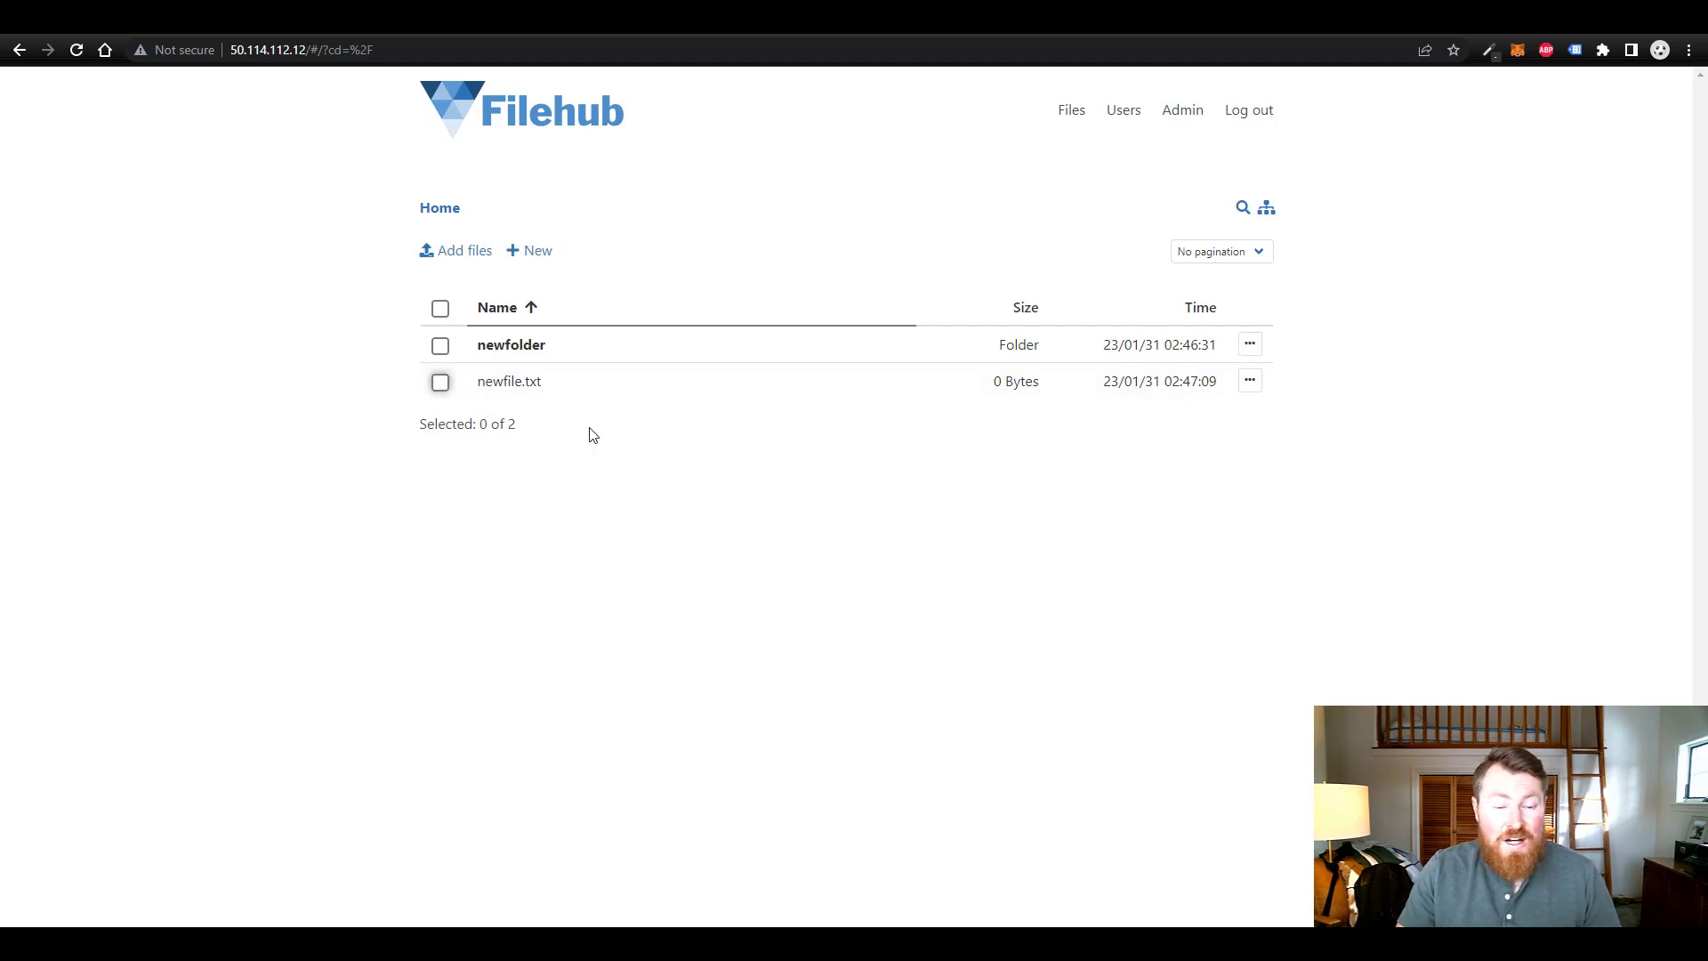
pyautogui.click(524, 357)
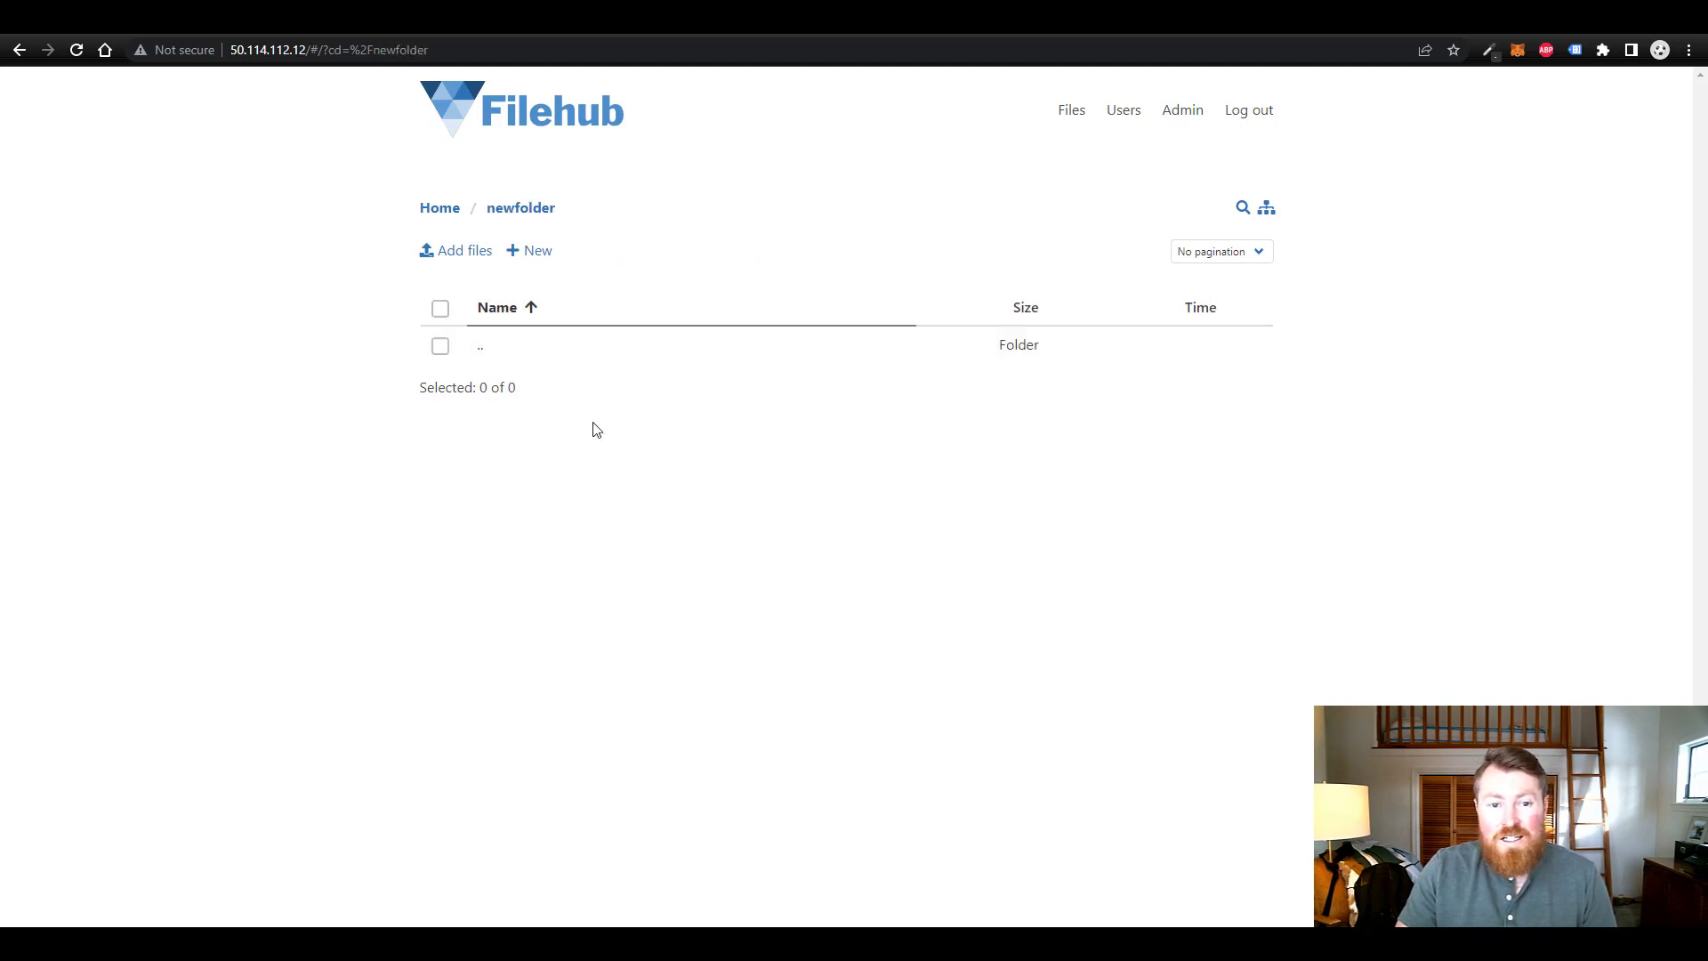
# - Add SunValley_Winter_Snow_Ski.jpg from Pictures to newfolder and collapse the finished upload panel
pyautogui.click(460, 254)
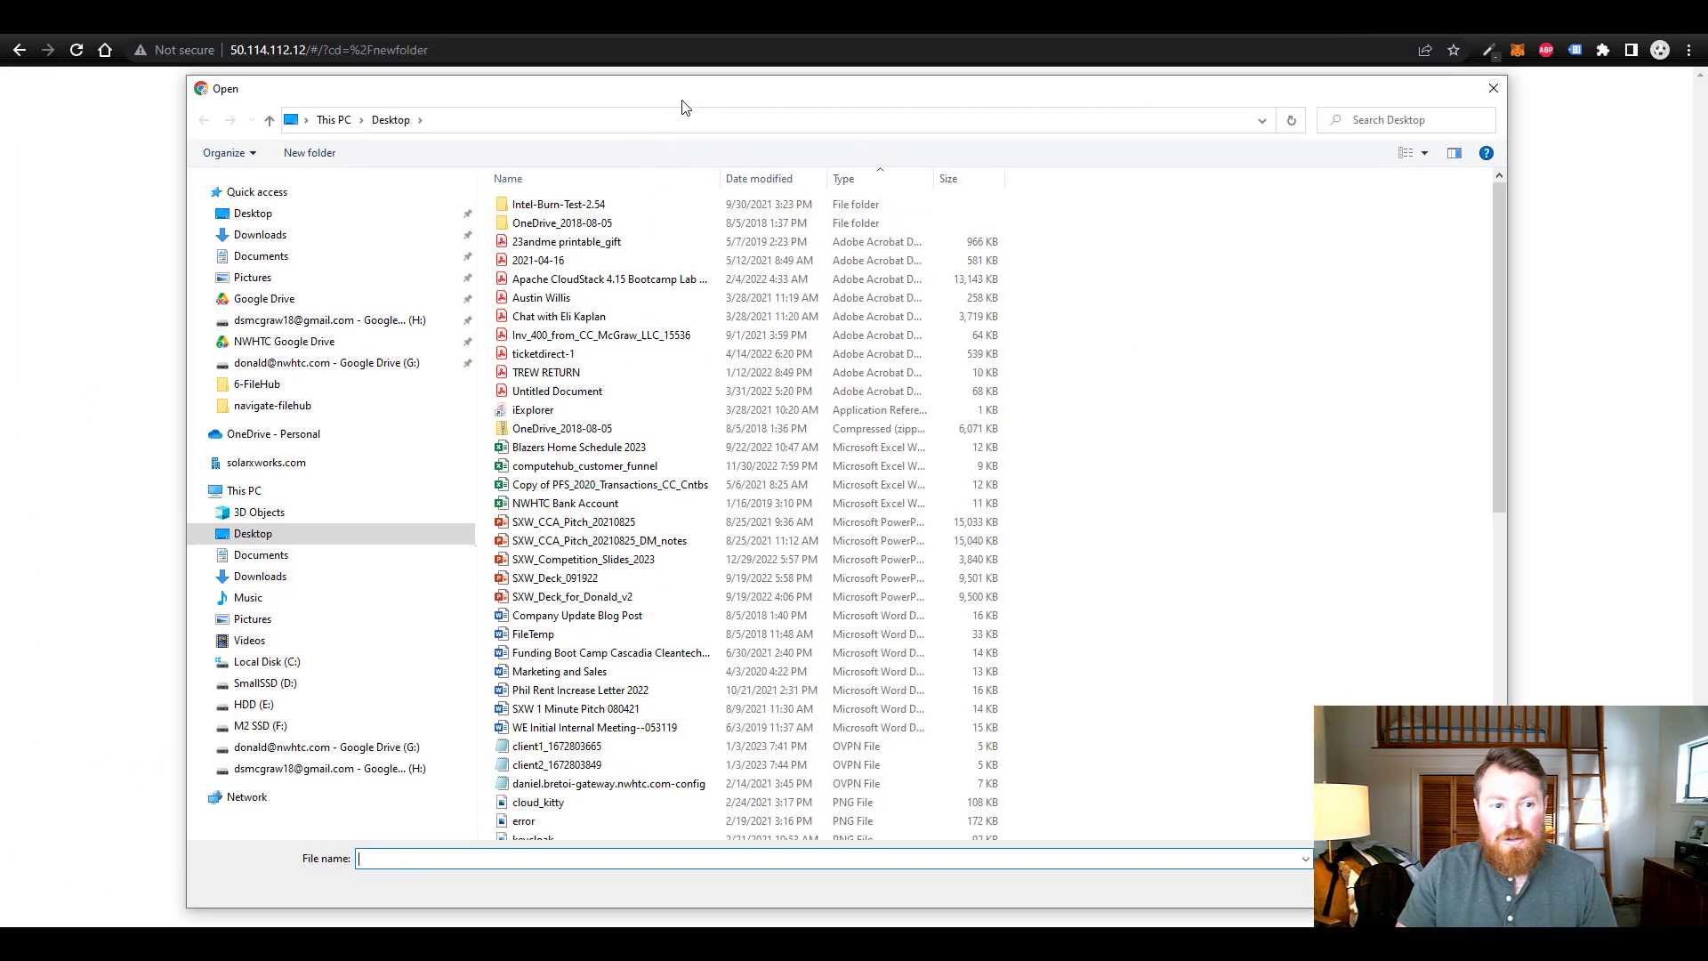
pyautogui.click(340, 287)
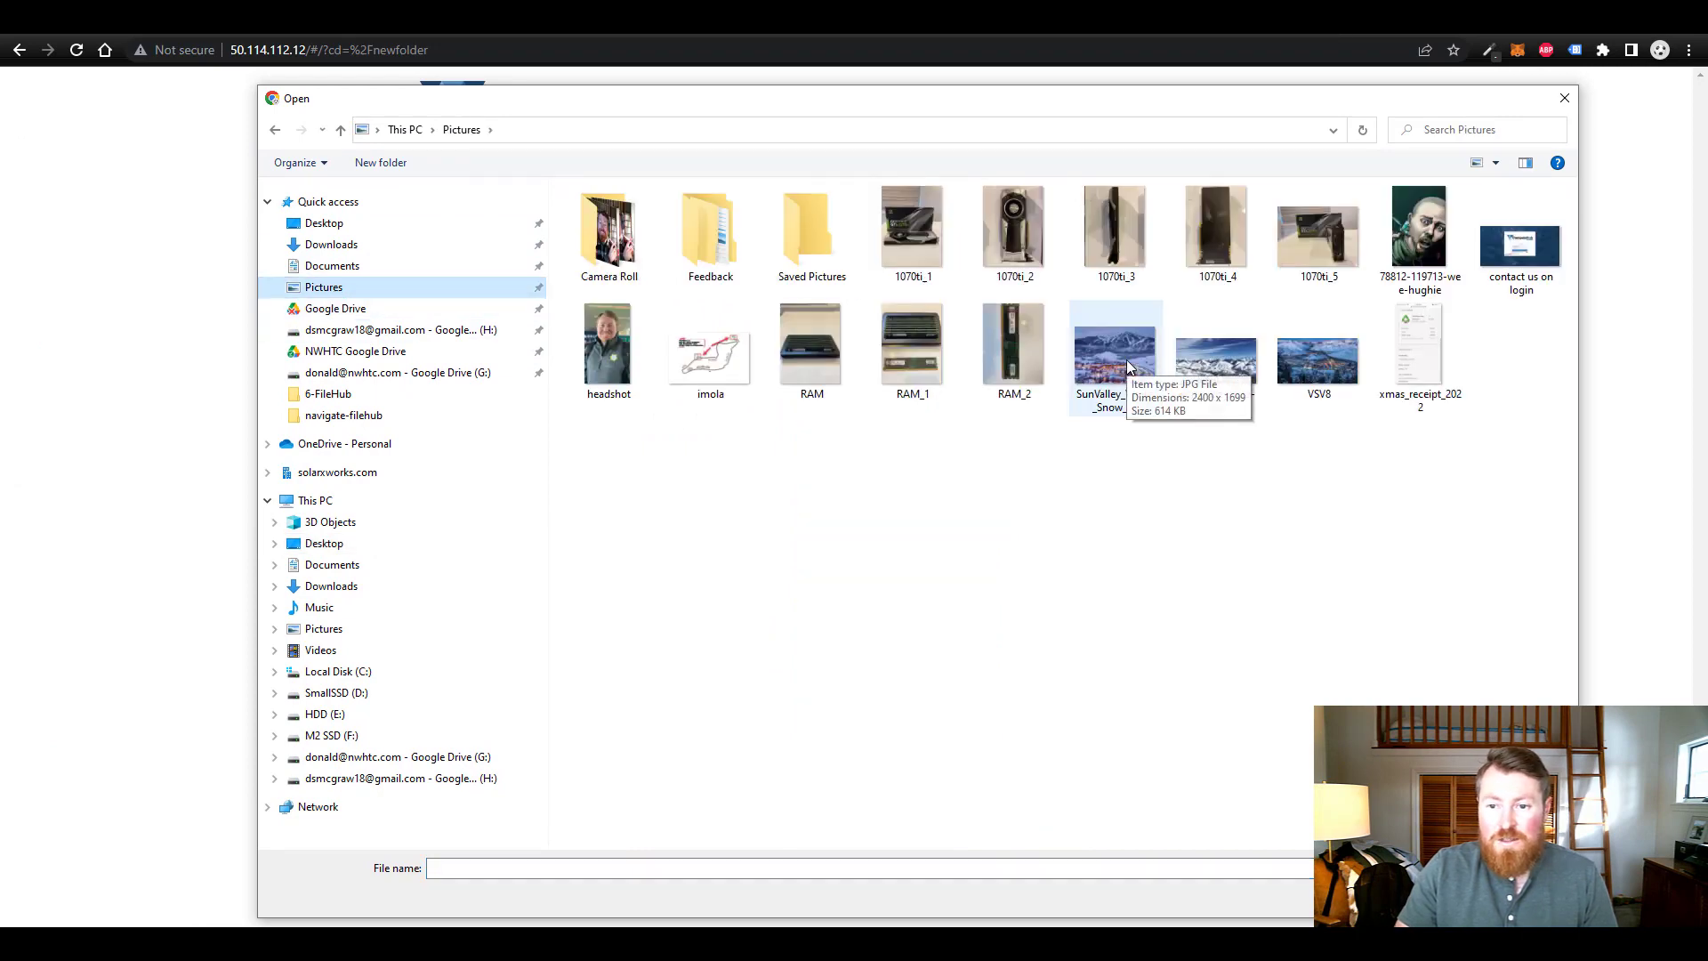
pyautogui.doubleClick(1128, 366)
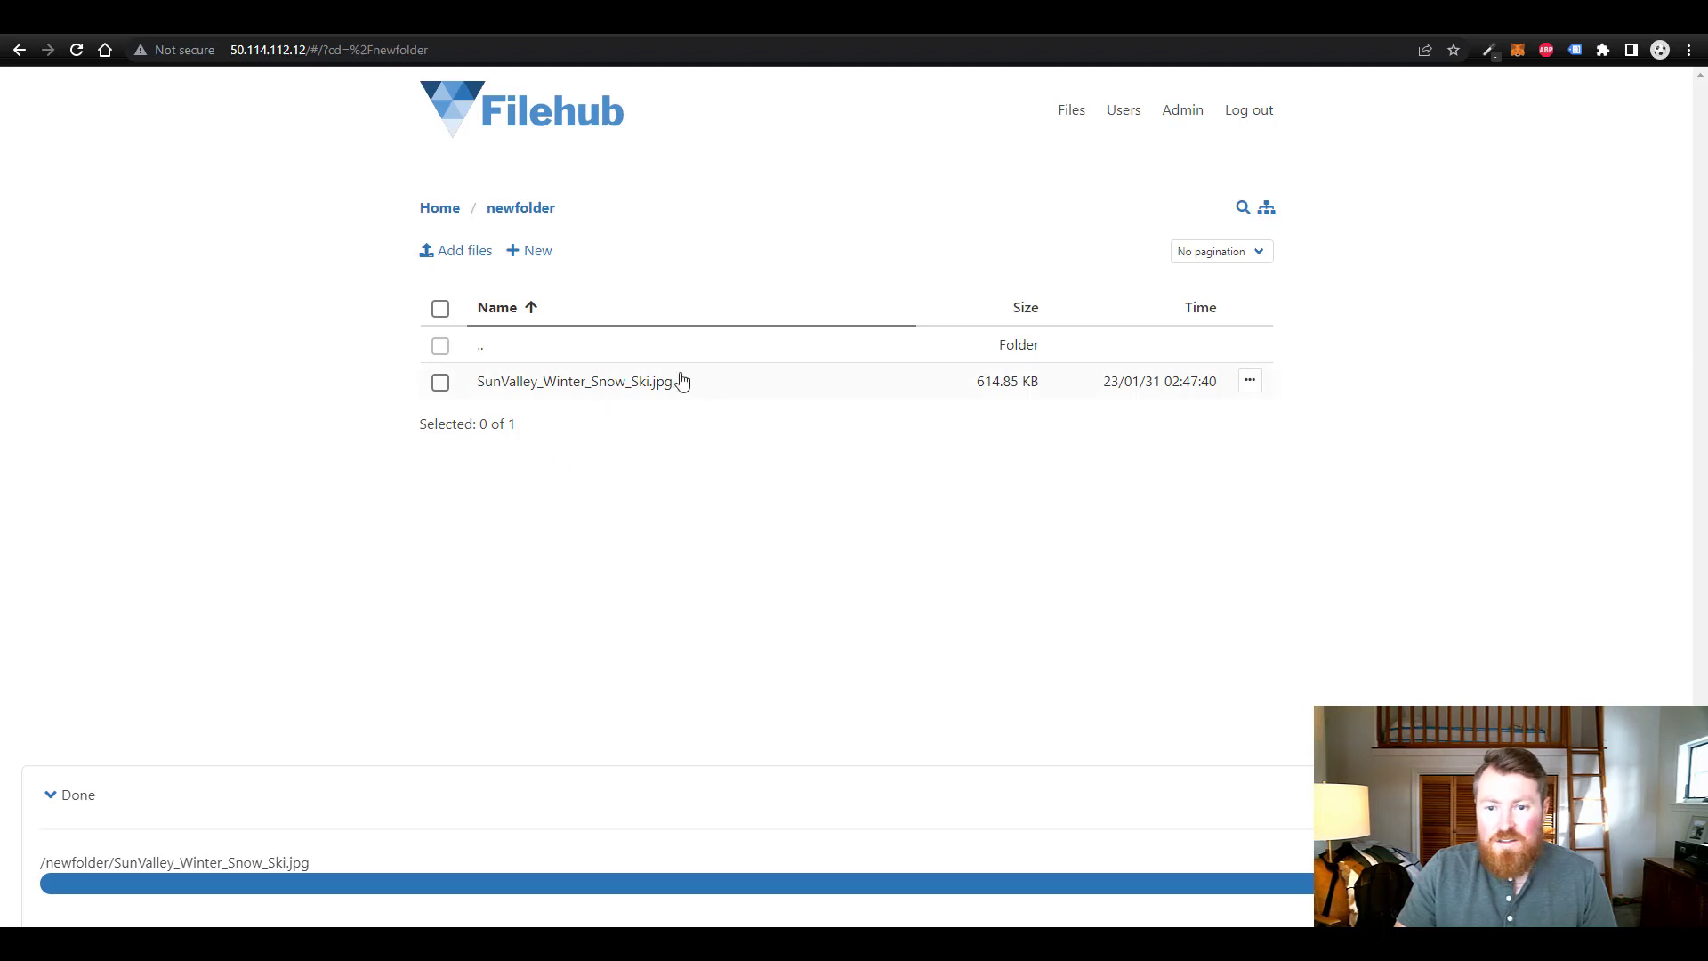
pyautogui.click(64, 796)
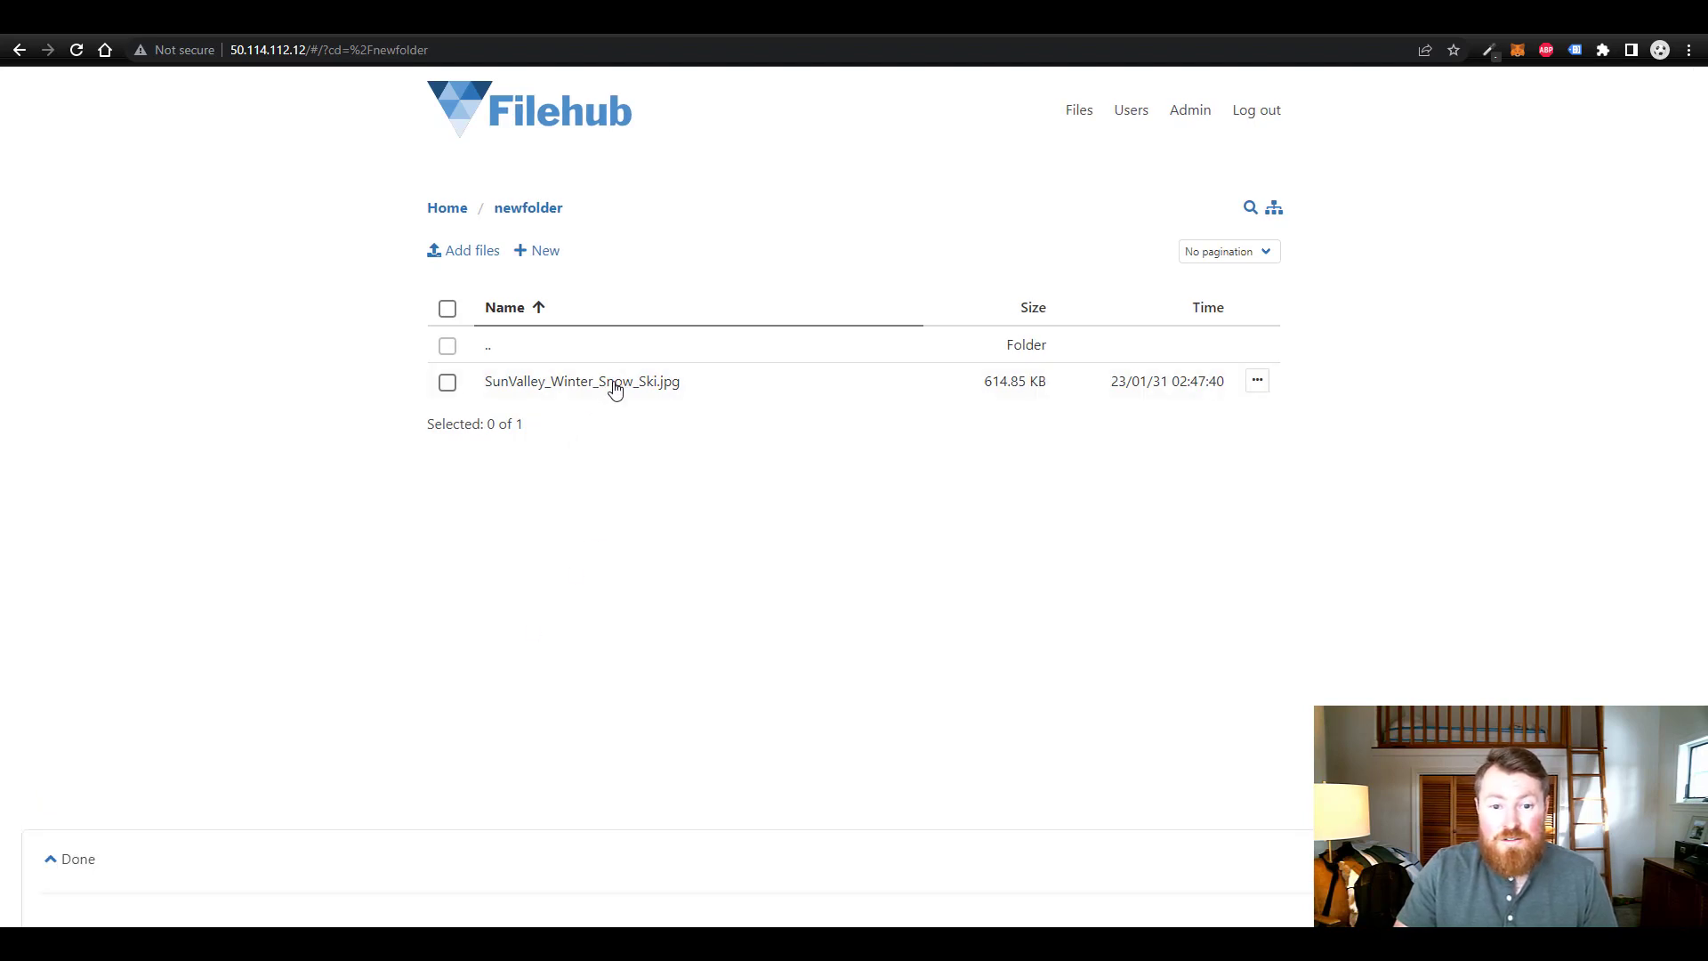
# - Preview SunValley_Winter_Snow_Ski.jpg, close the preview, and check its actions list
pyautogui.click(613, 382)
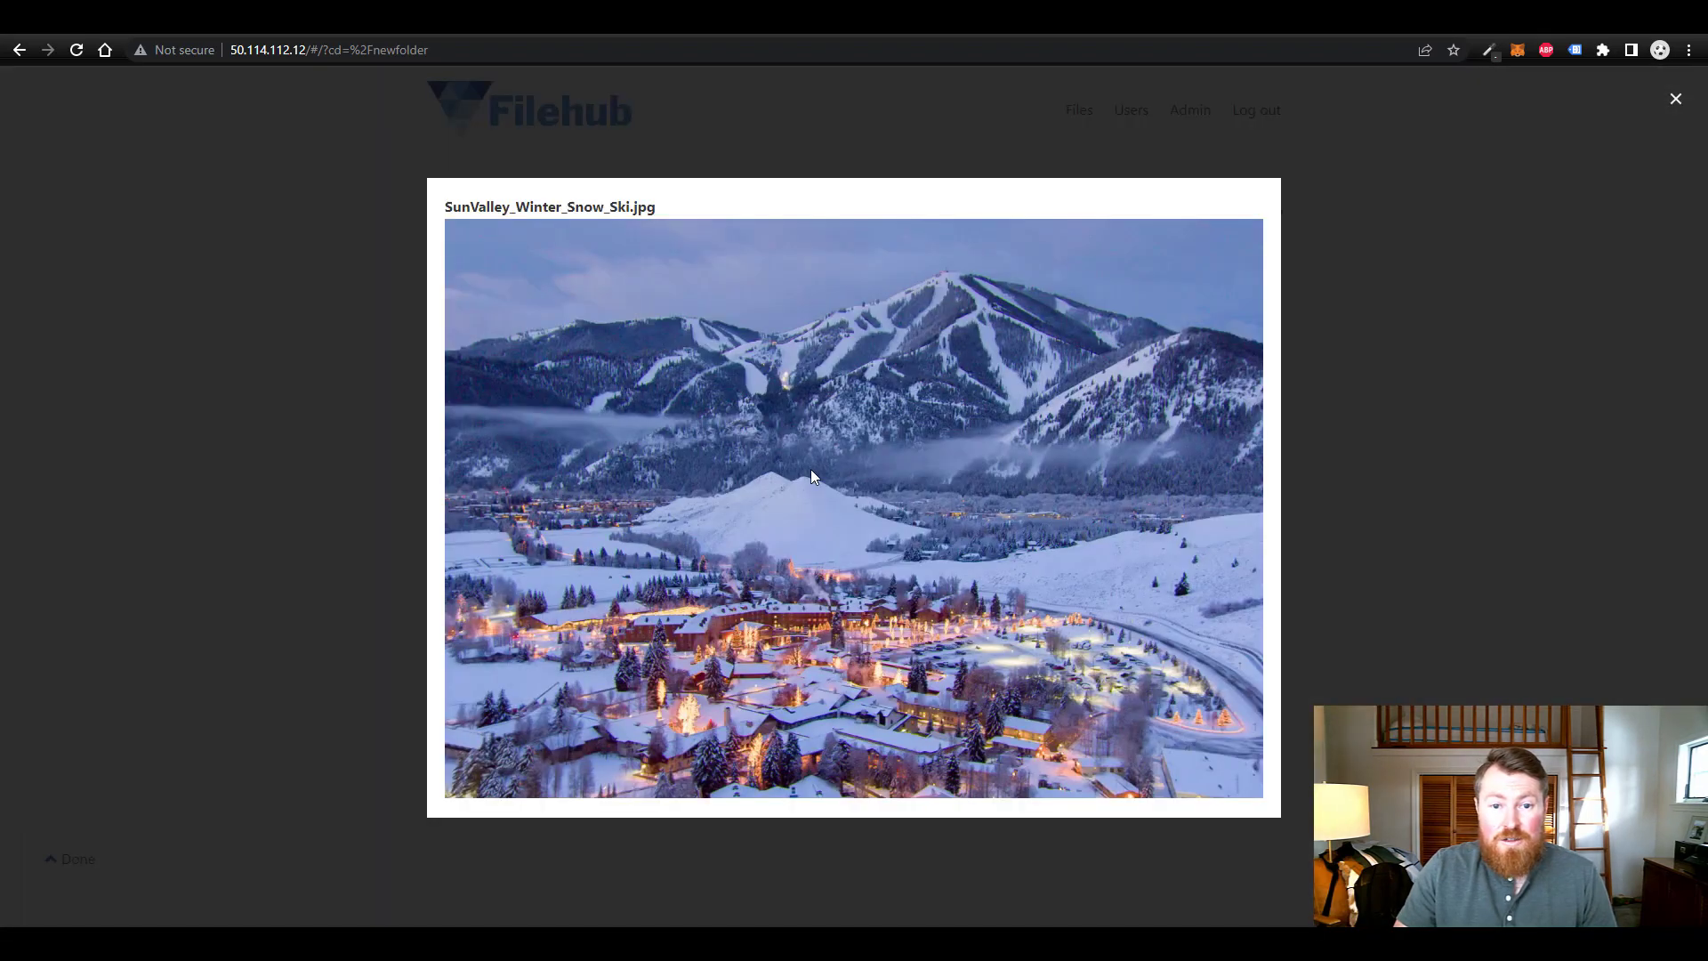
pyautogui.click(1463, 656)
pyautogui.click(1250, 381)
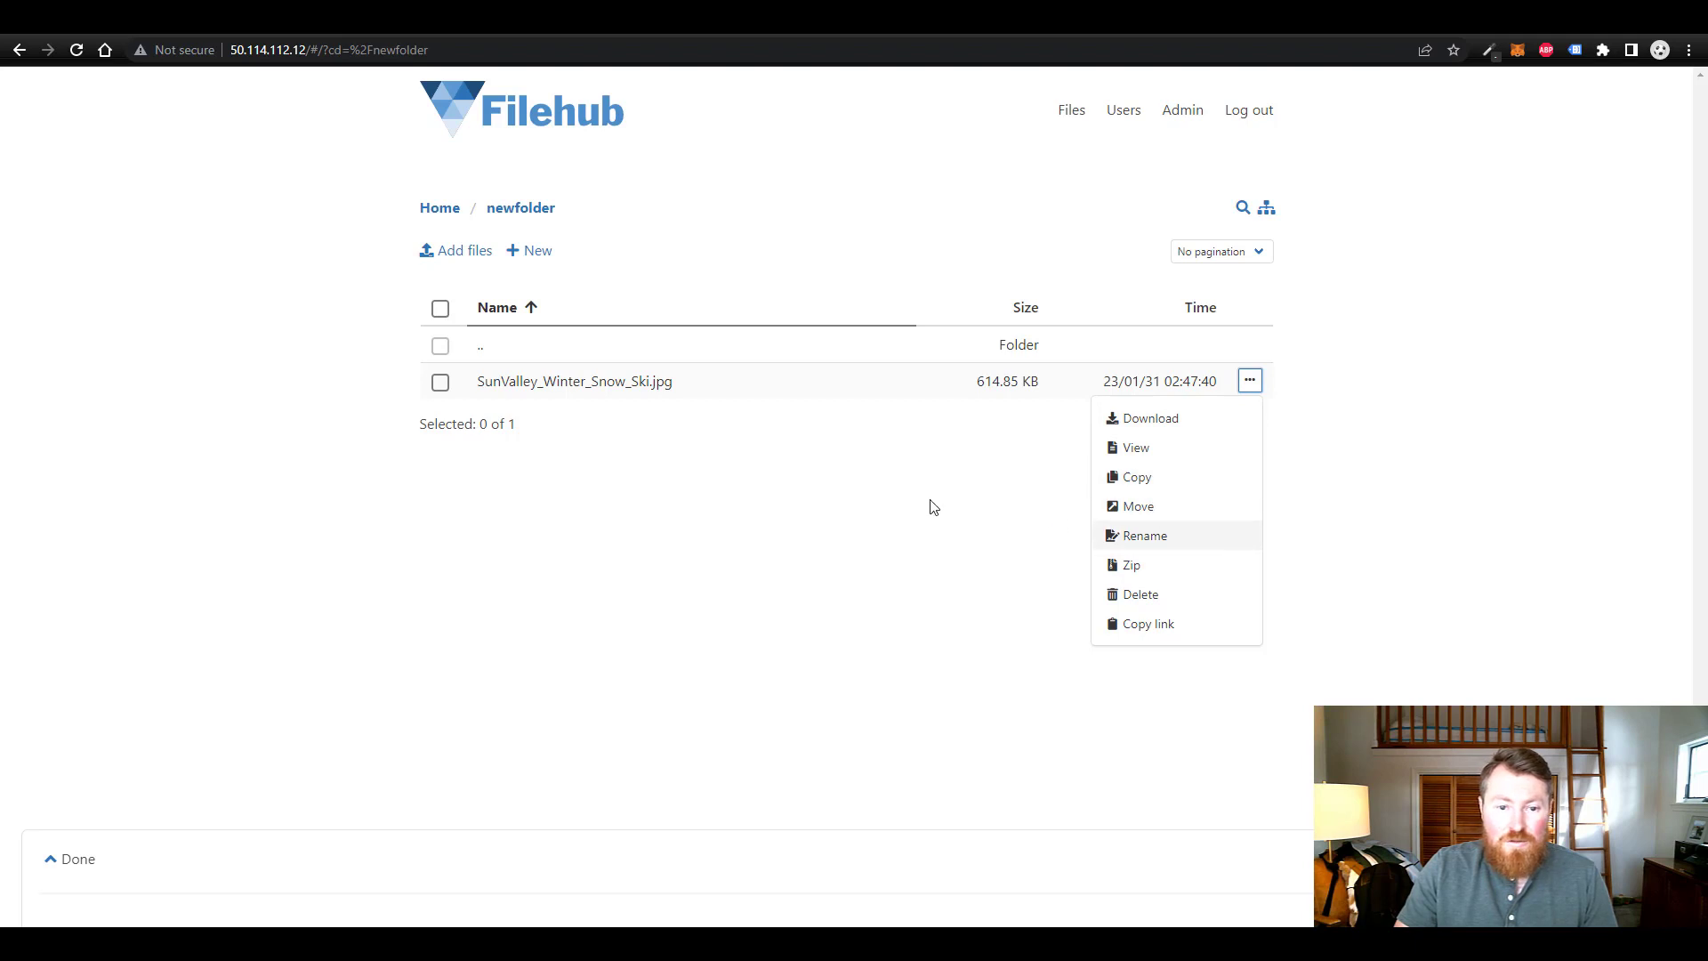
pyautogui.click(712, 458)
# - Delete the ski picture from newfolder and return to the Home folder
pyautogui.click(1249, 382)
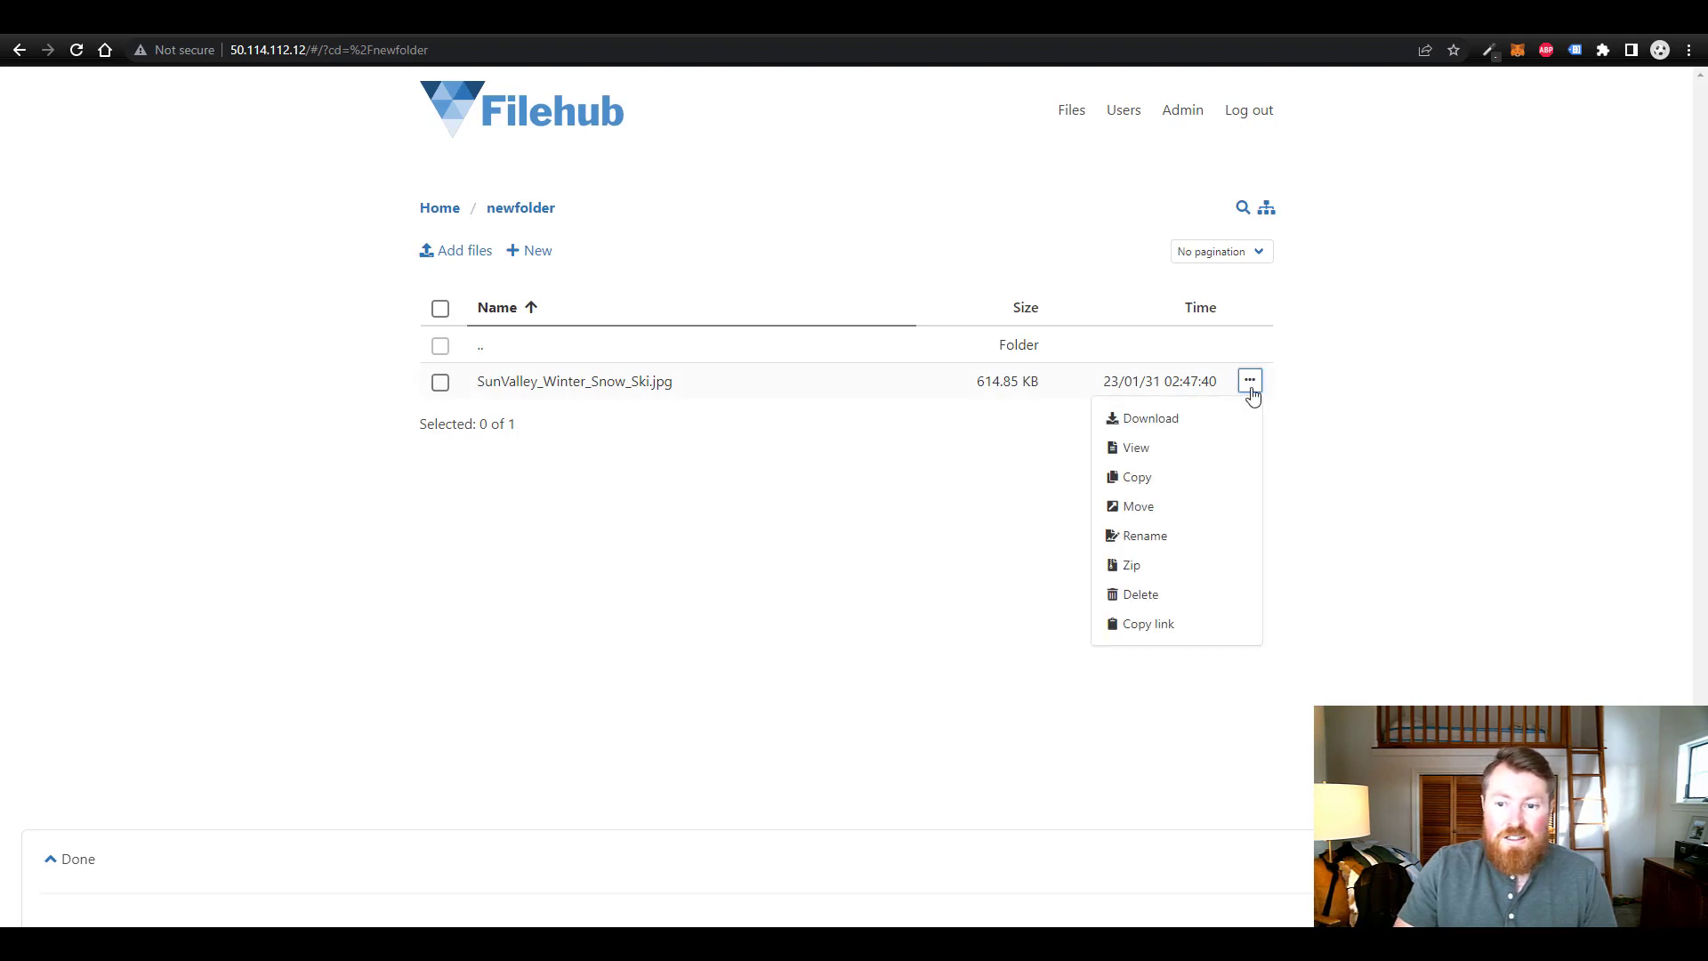
pyautogui.click(1148, 594)
pyautogui.click(943, 527)
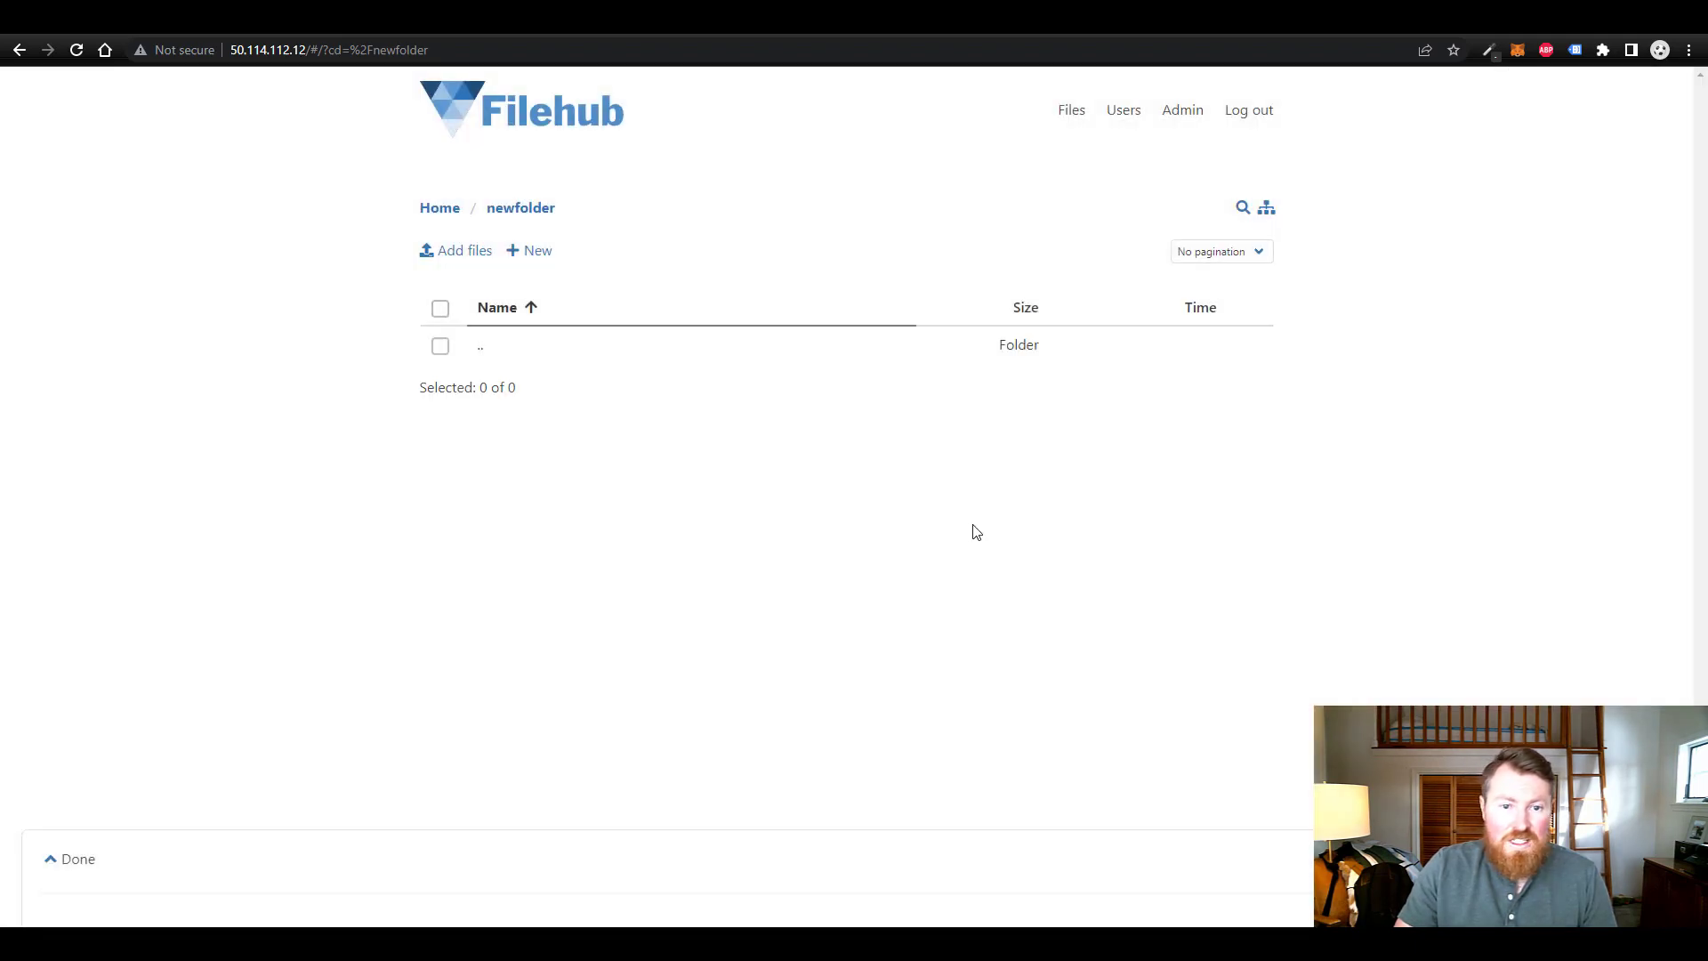
pyautogui.click(445, 209)
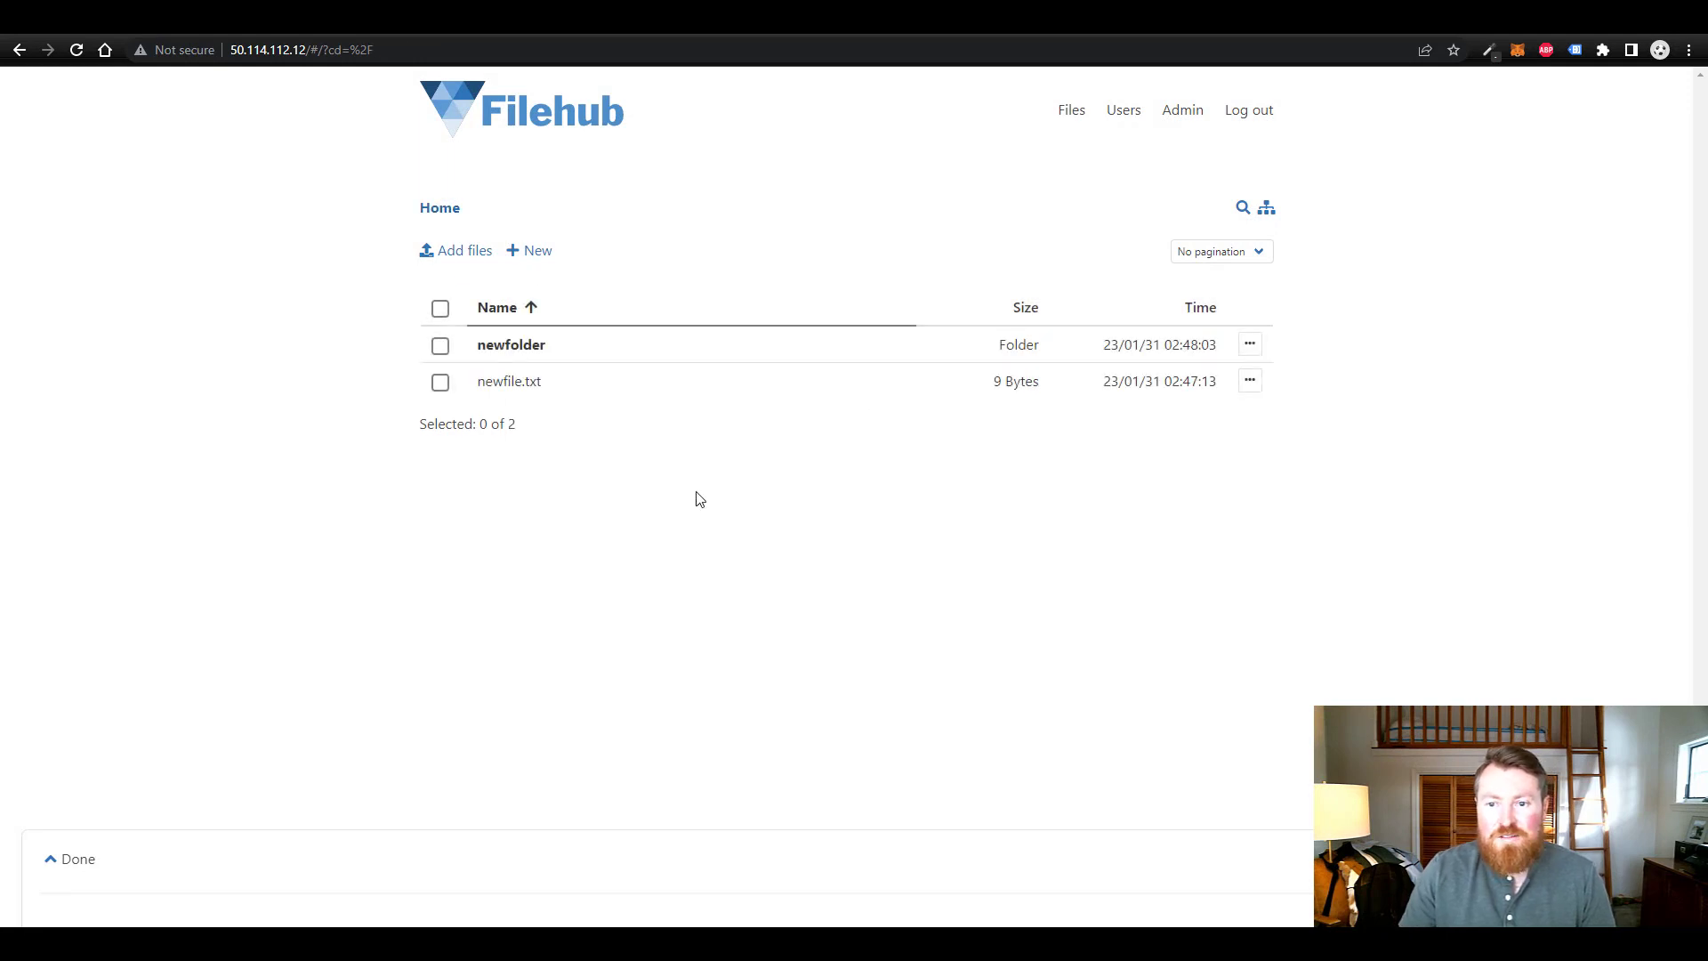